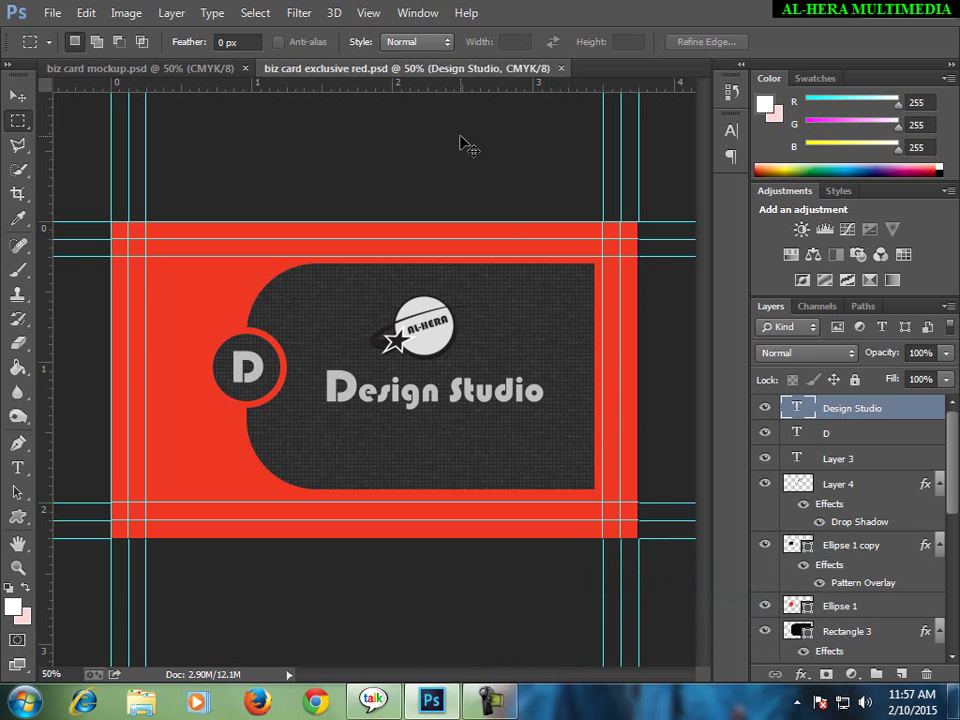
- Examine the finished red business card design up close and switch to the biz card mockup document
key("ctrl+plus")
key("ctrl+plus")
key("ctrl+minus")
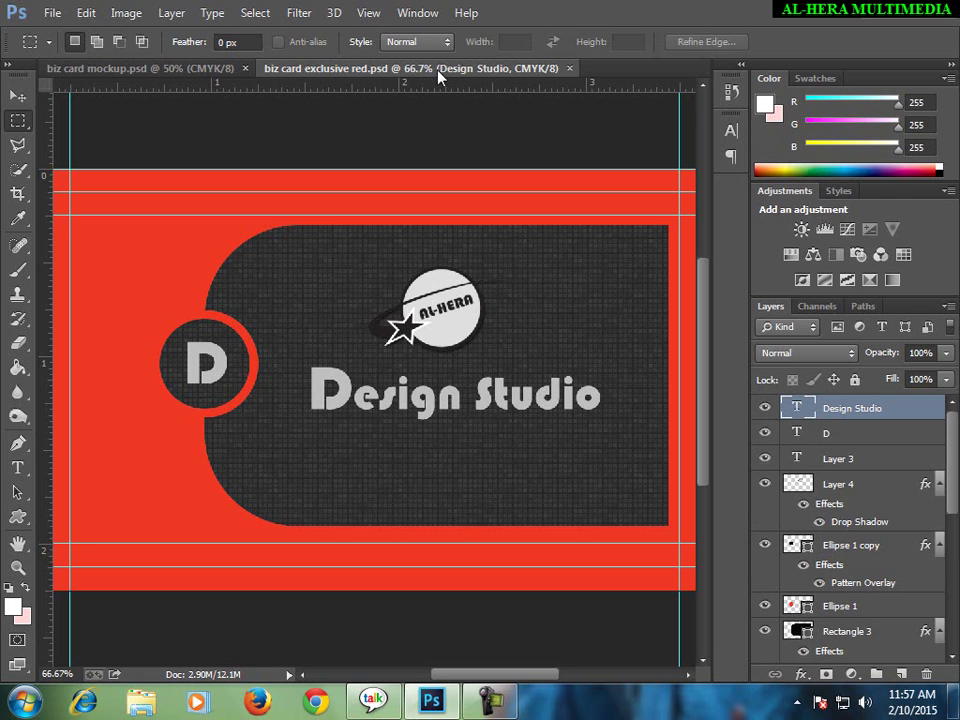
left_click(200, 70)
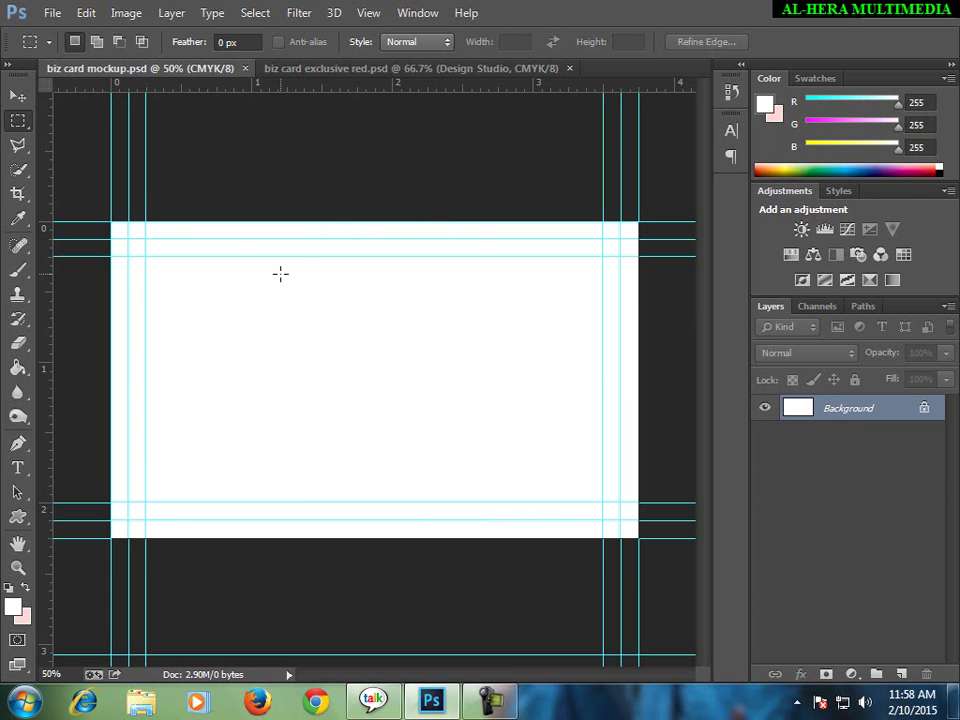
left_click(49, 12)
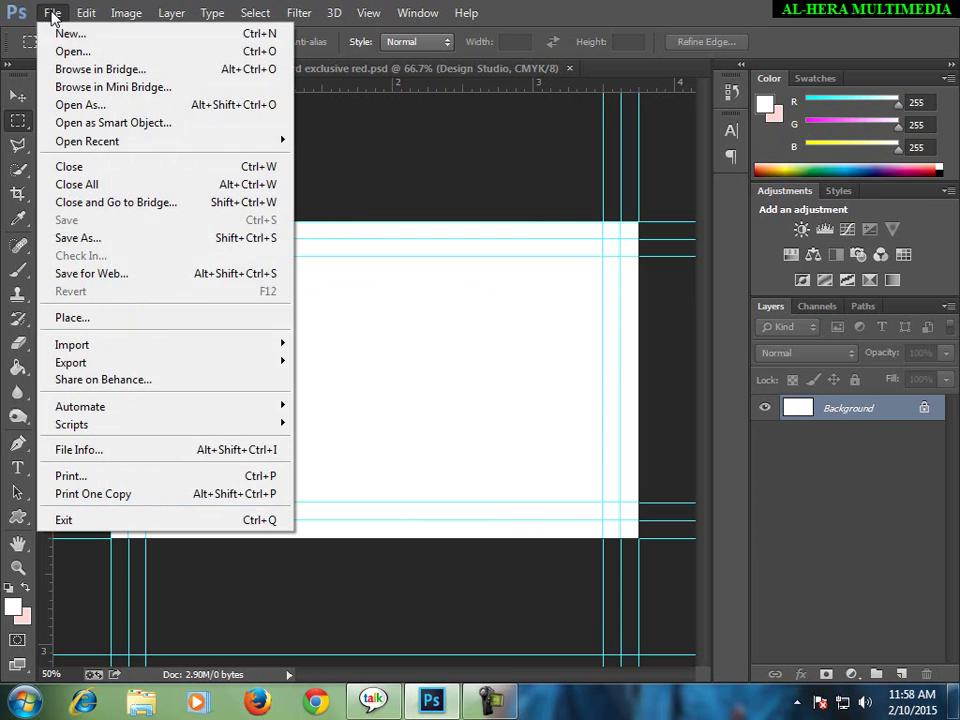
left_click(80, 238)
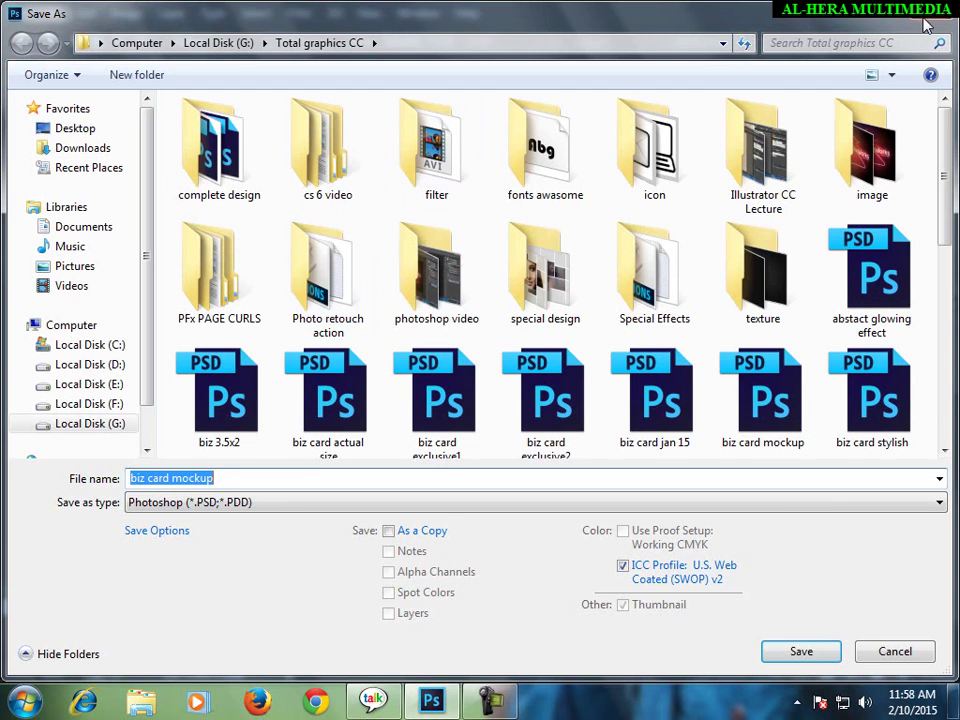
left_click(916, 22)
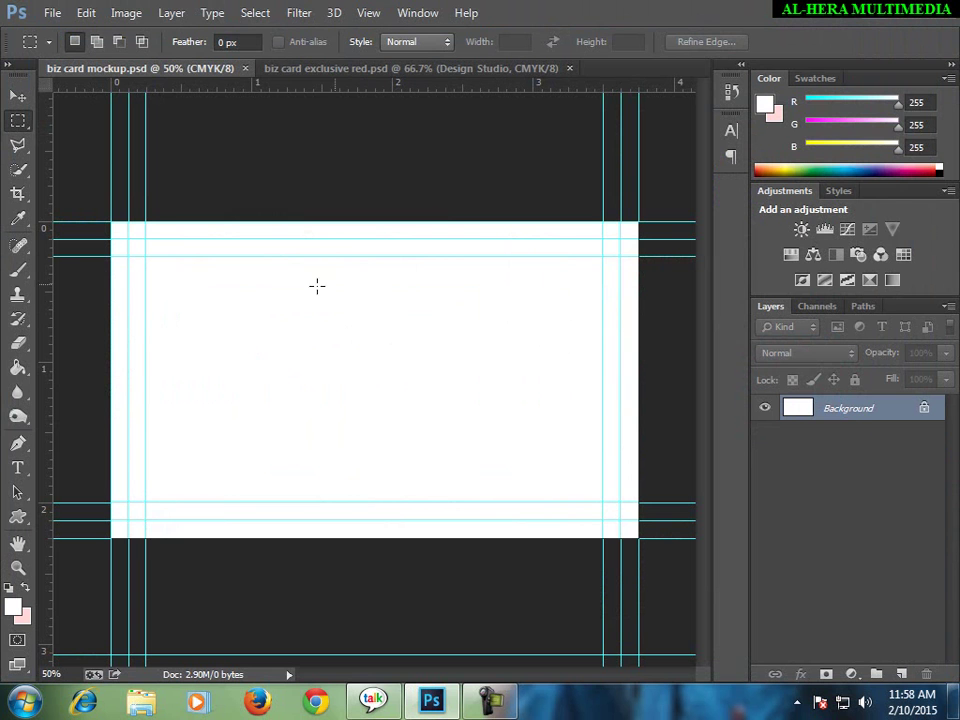
- Save the blank mockup as a new Photoshop file named "biz card red"
left_click(52, 13)
left_click(80, 238)
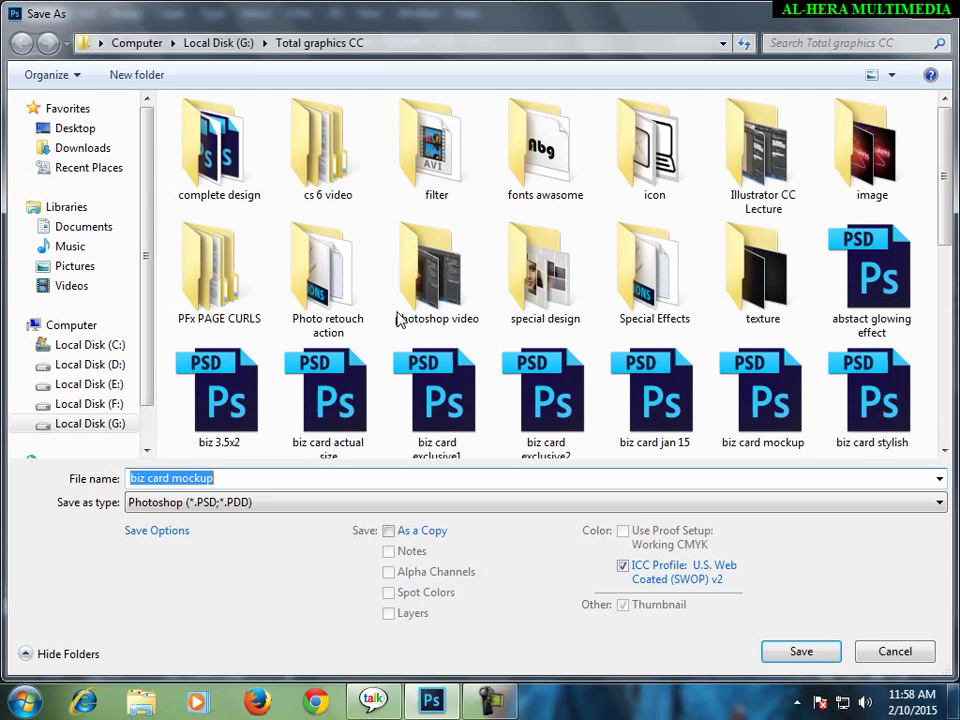
left_click(229, 476)
left_click_drag(229, 476, 176, 478)
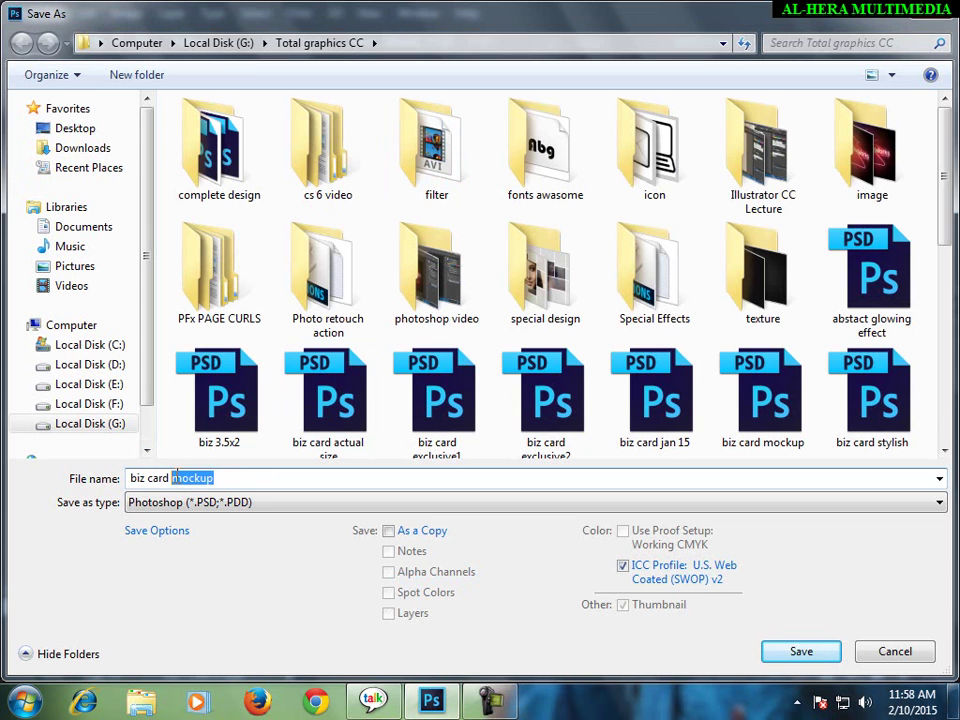
type("re")
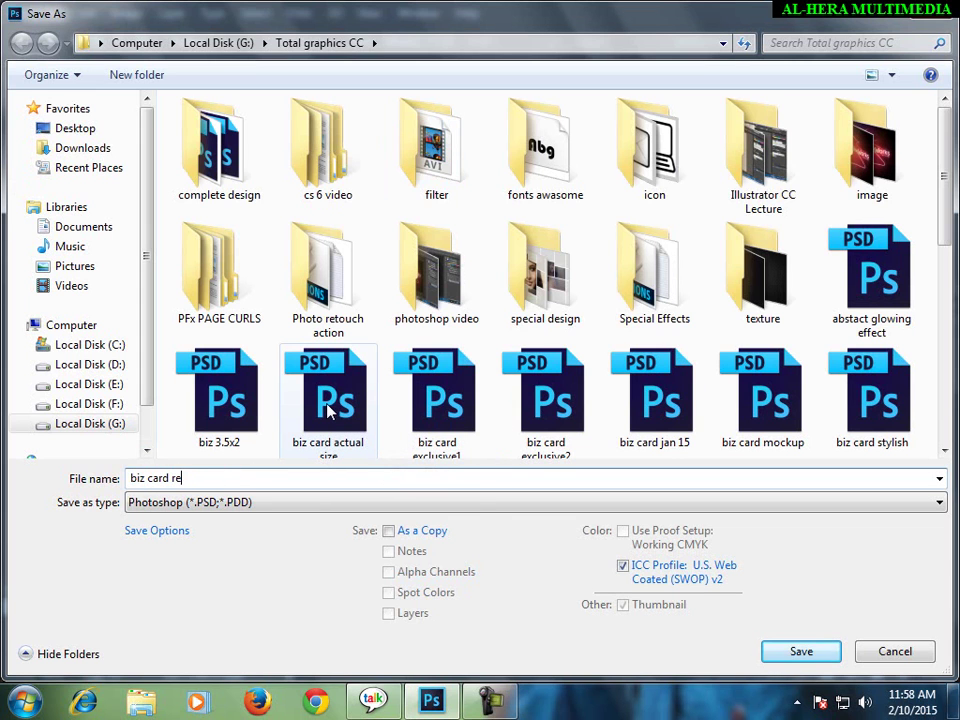
type("3dd")
left_click(803, 653)
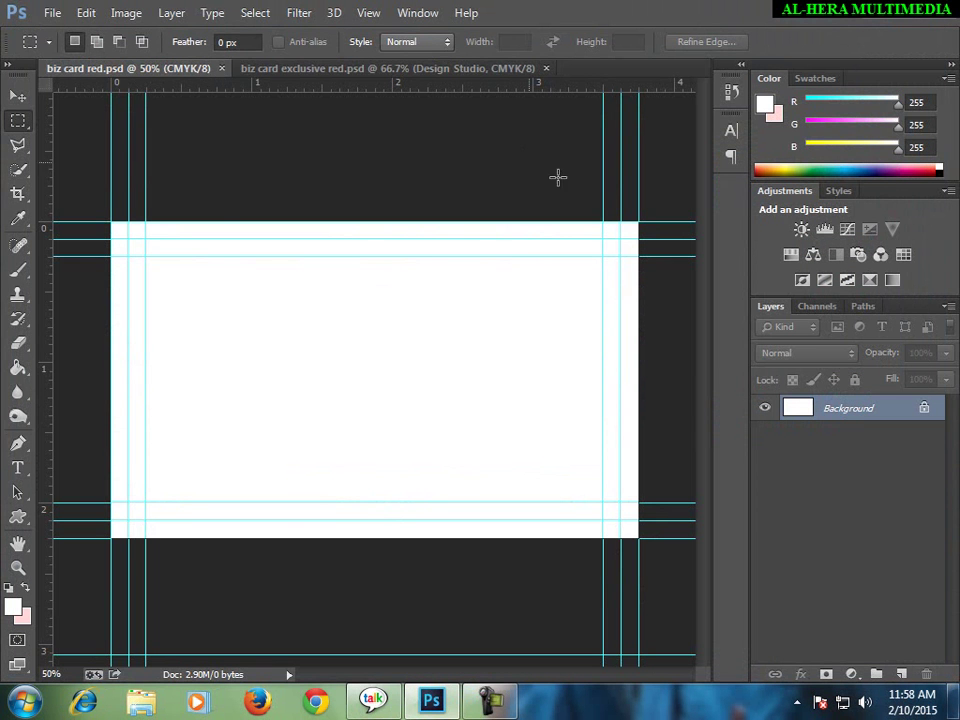
- Add a new empty layer above the background, removing the surplus second layer
left_click(900, 676)
left_click(900, 676)
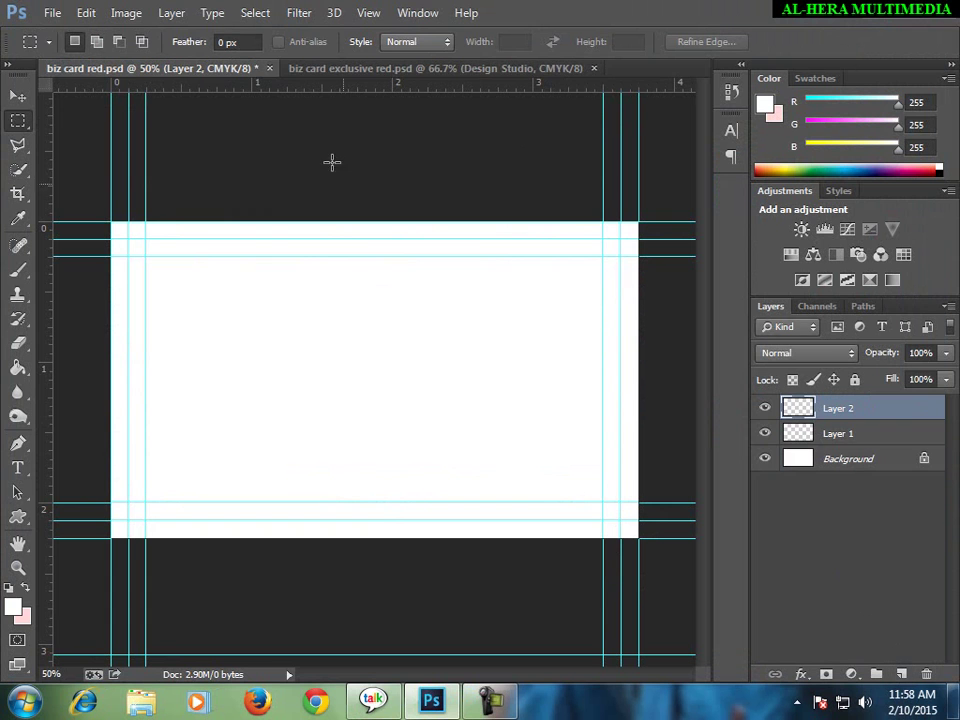
left_click(926, 674)
left_click(376, 259)
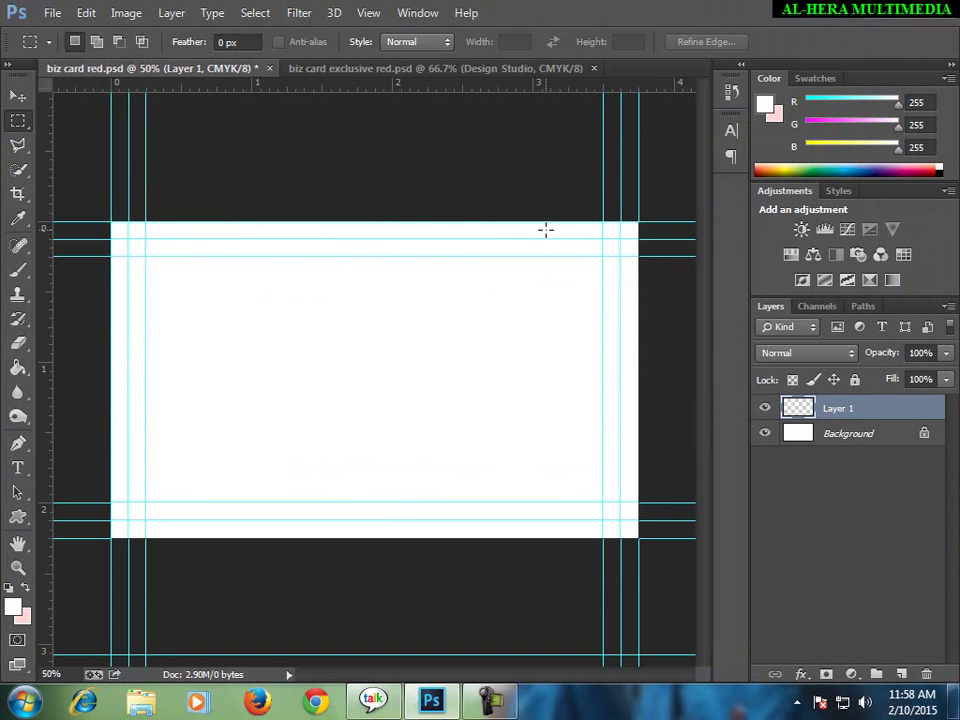
- Set the foreground color to the red d30000
left_click(13, 607)
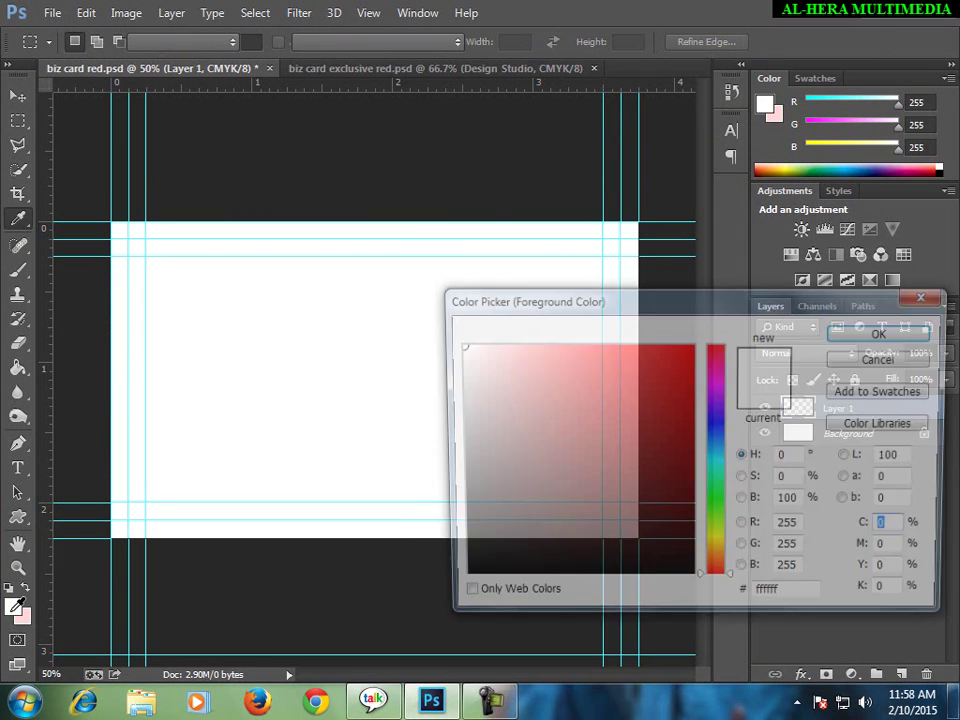
left_click_drag(690, 380, 691, 384)
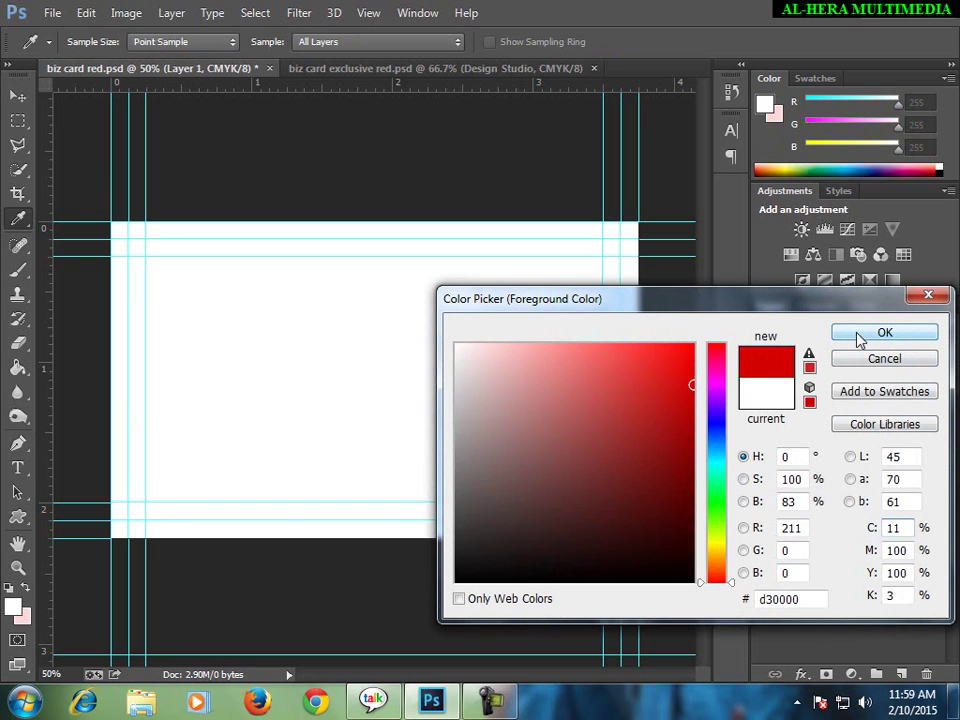
left_click_drag(815, 598, 757, 595)
left_click(785, 598)
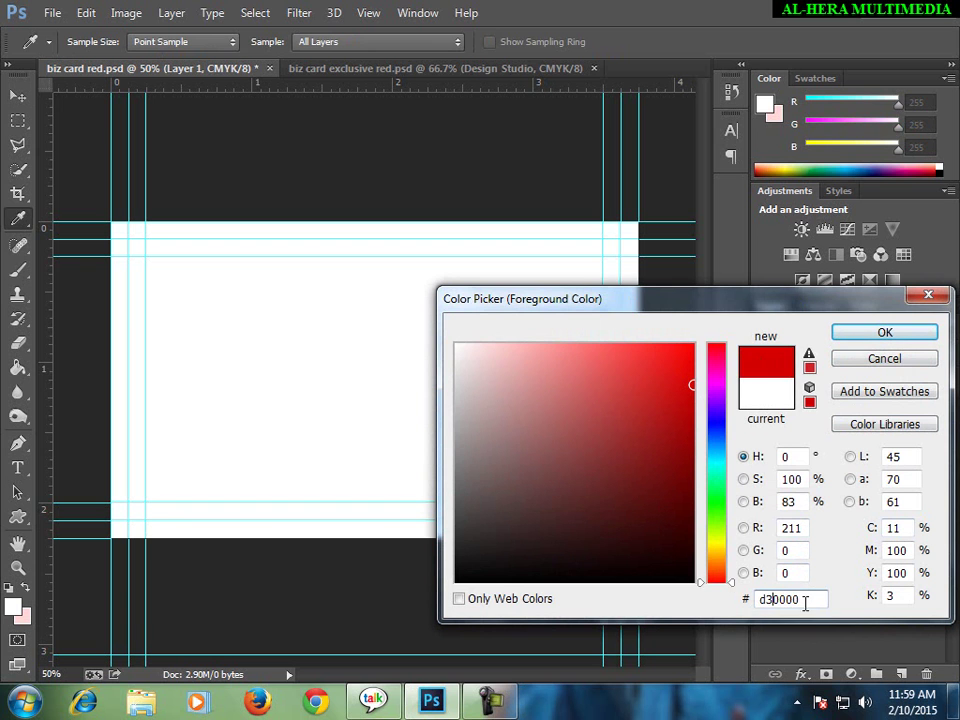
left_click(913, 336)
- Fill the new layer with the red foreground color using the Paint Bucket tool
key("m")
left_click(19, 369)
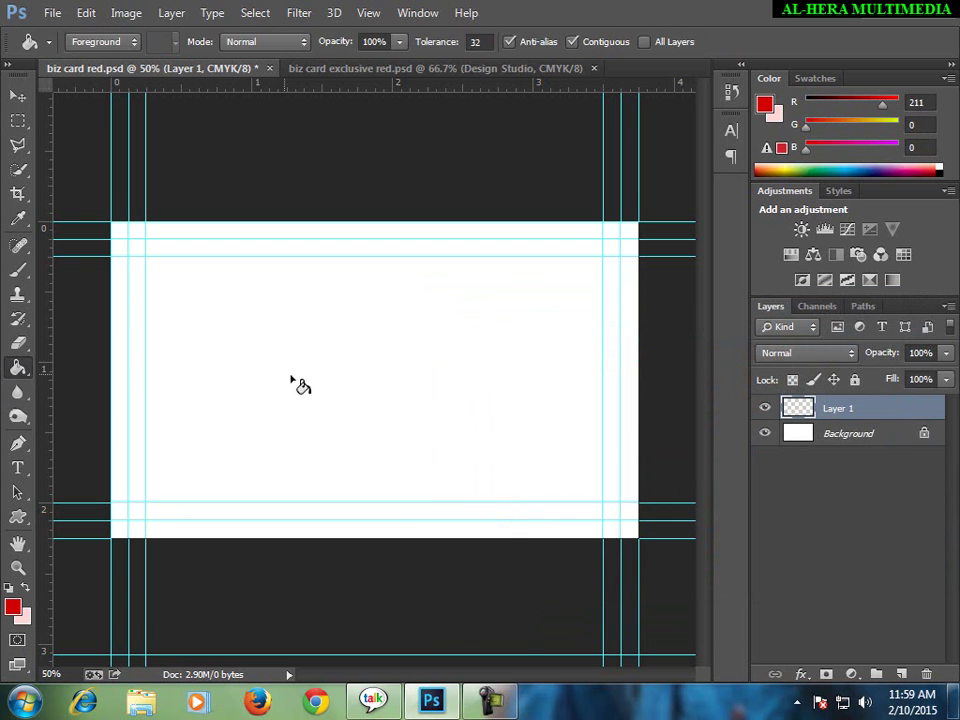
left_click(302, 385)
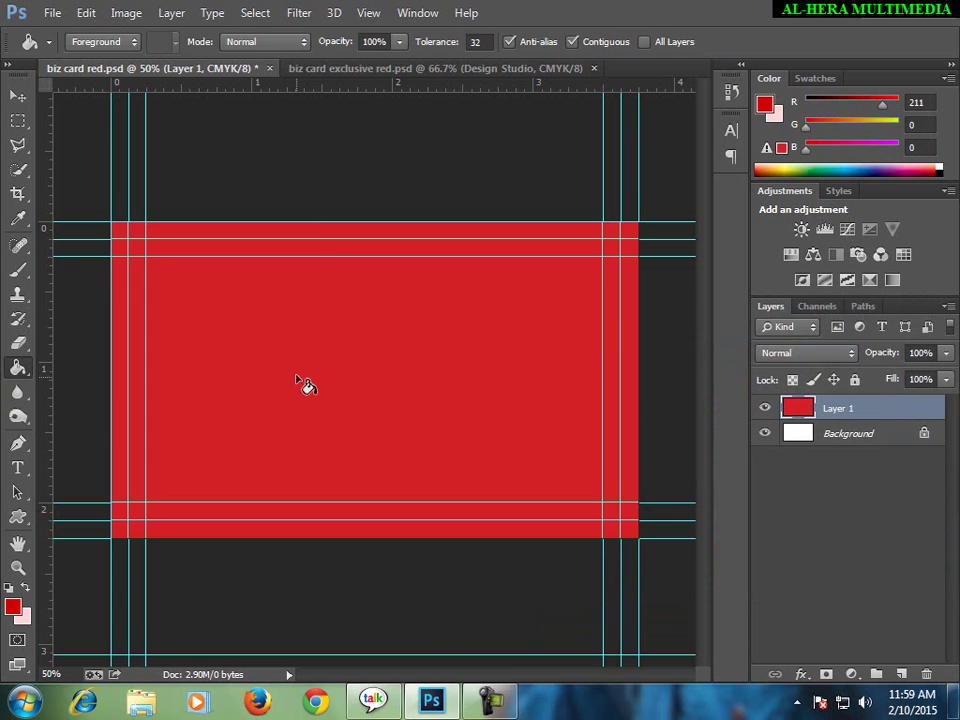
- Compare the red-filled card with the finished biz card exclusive red design
left_click(318, 69)
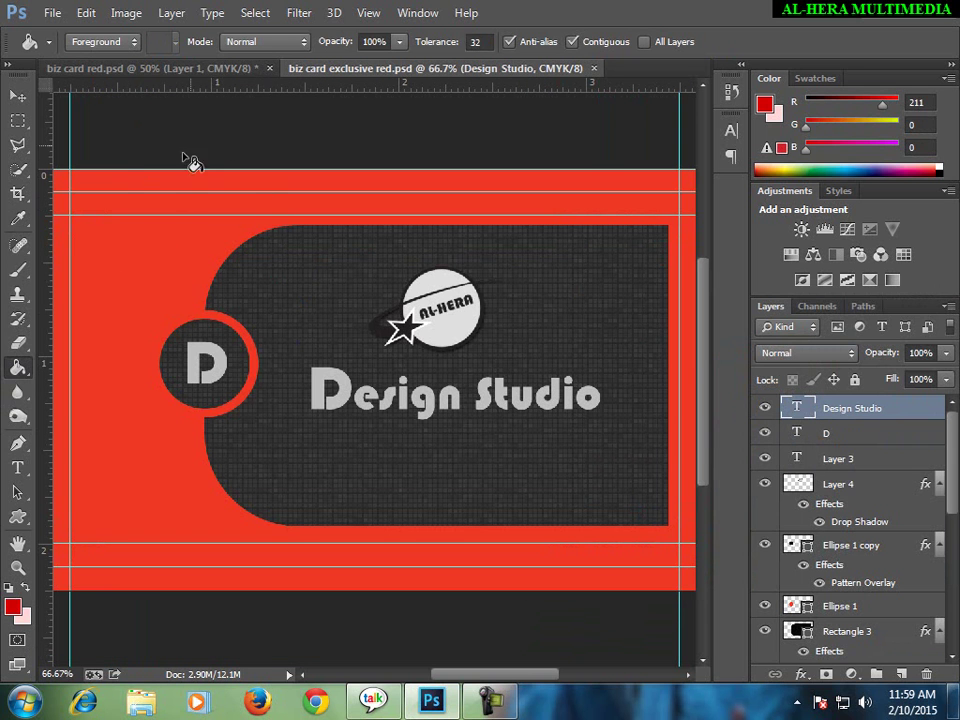
left_click(210, 72)
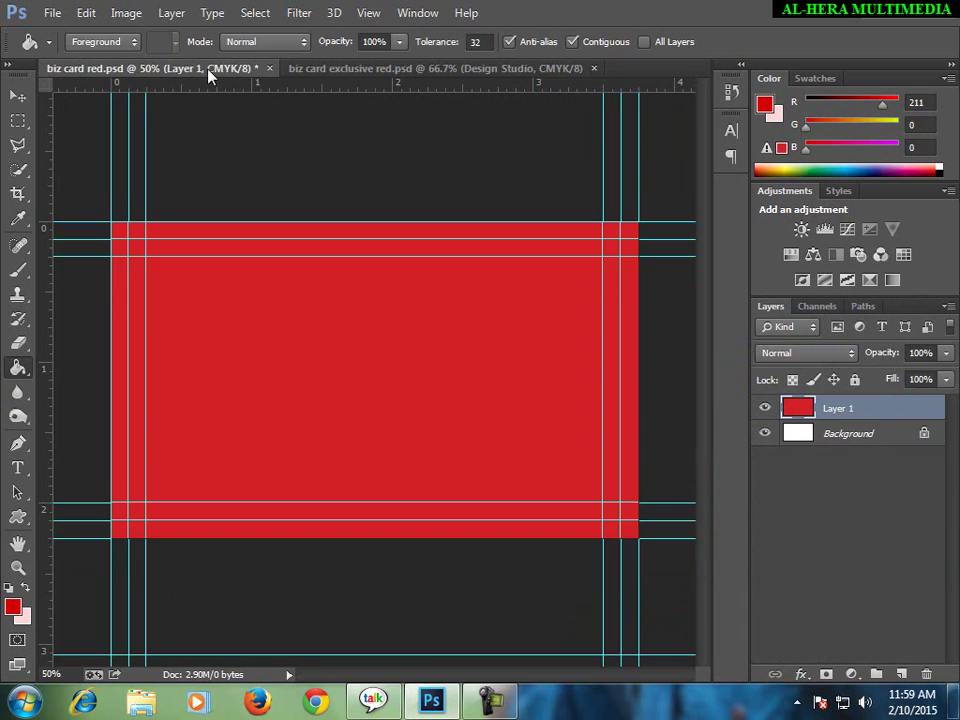
left_click(384, 70)
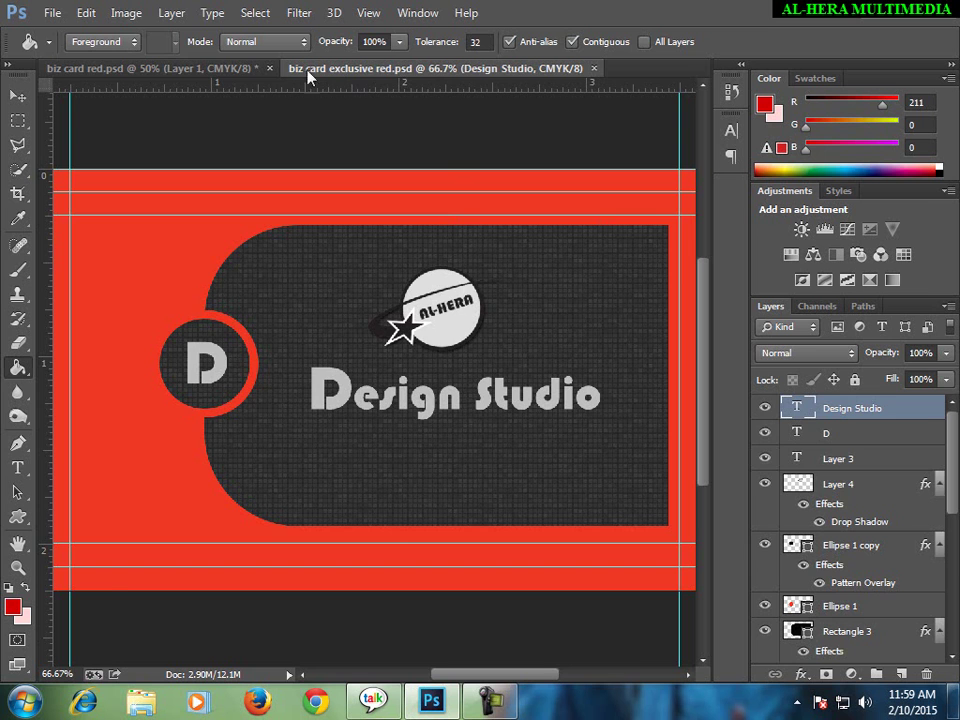
left_click(229, 70)
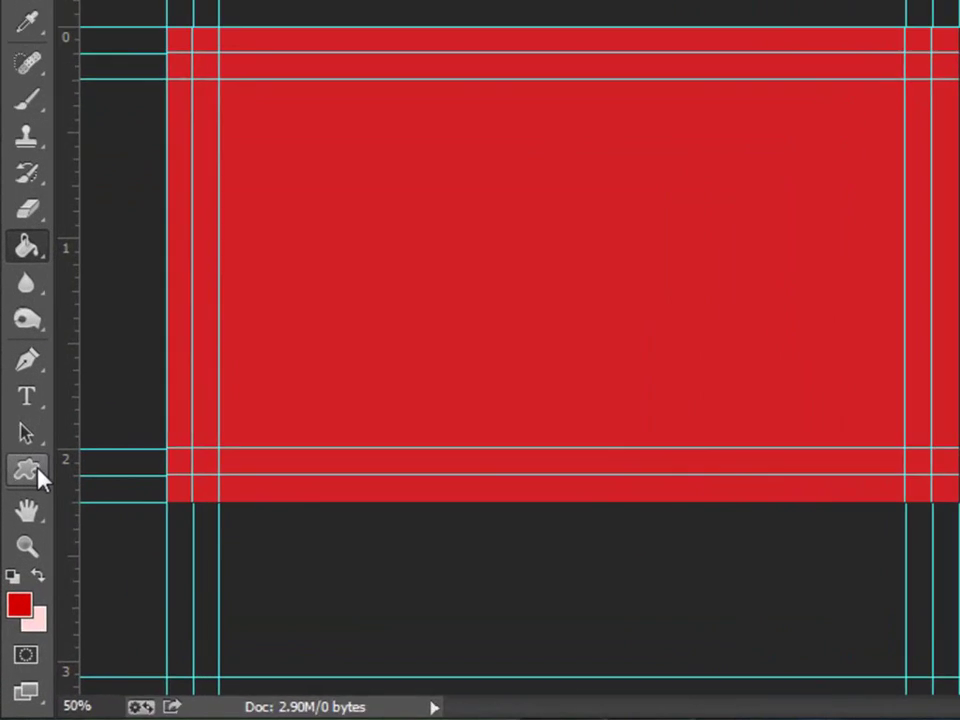
- Choose the Rounded Rectangle tool and set its shape fill to light yellow
left_click(17, 516)
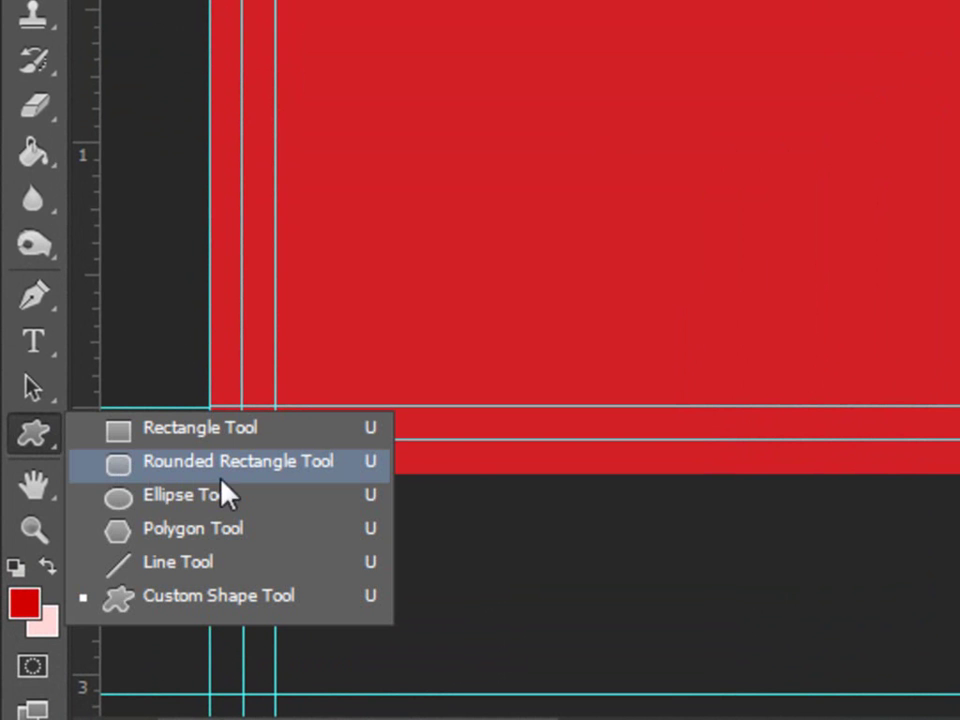
left_click(270, 464)
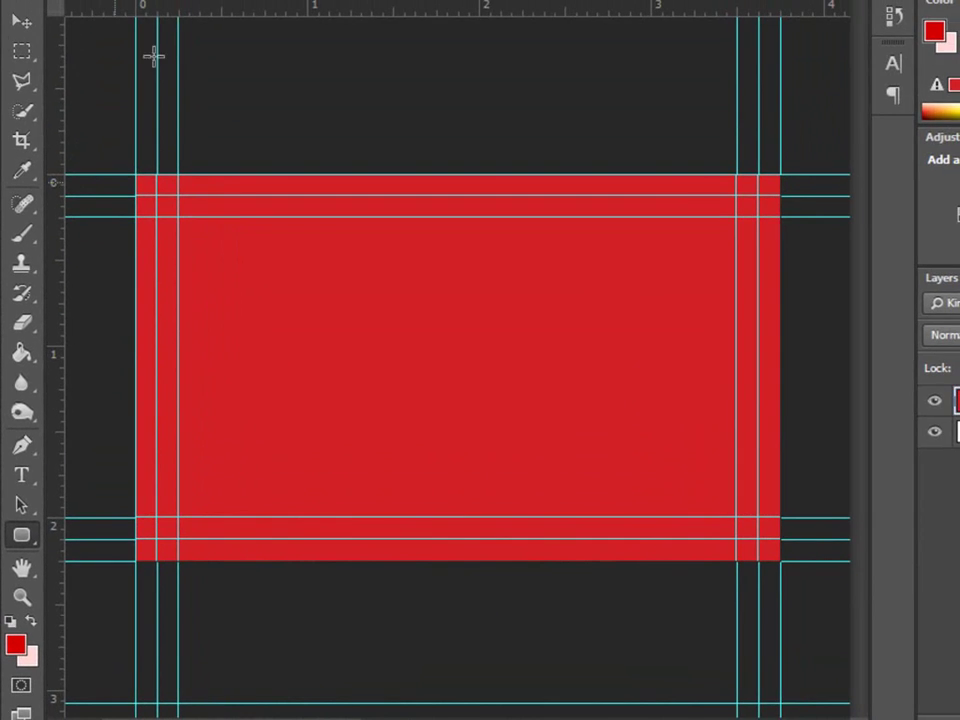
left_click(210, 1)
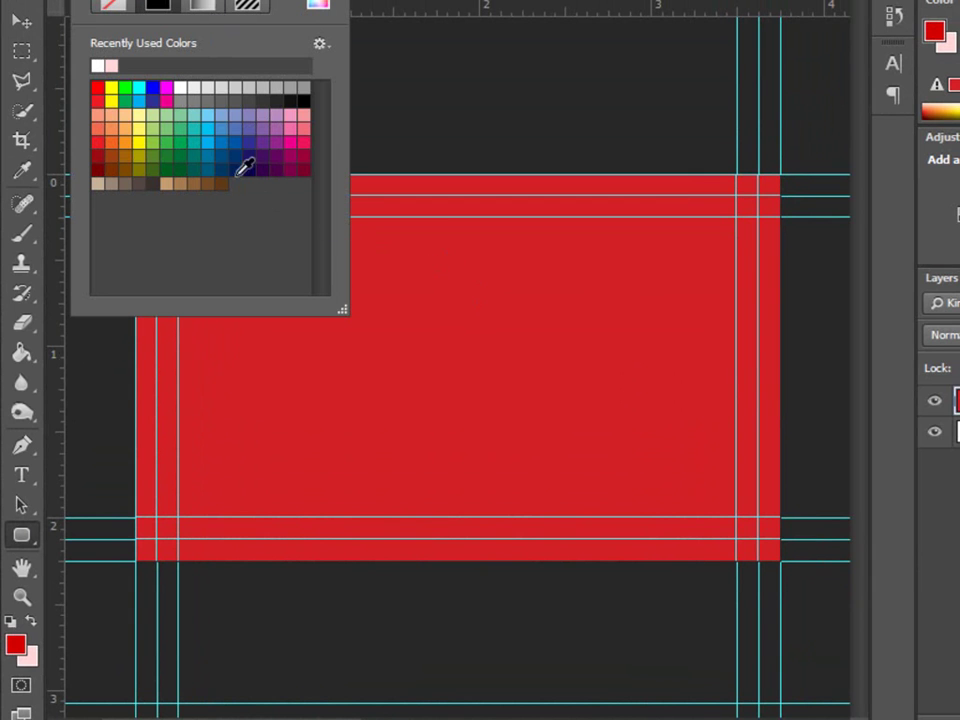
left_click(111, 90)
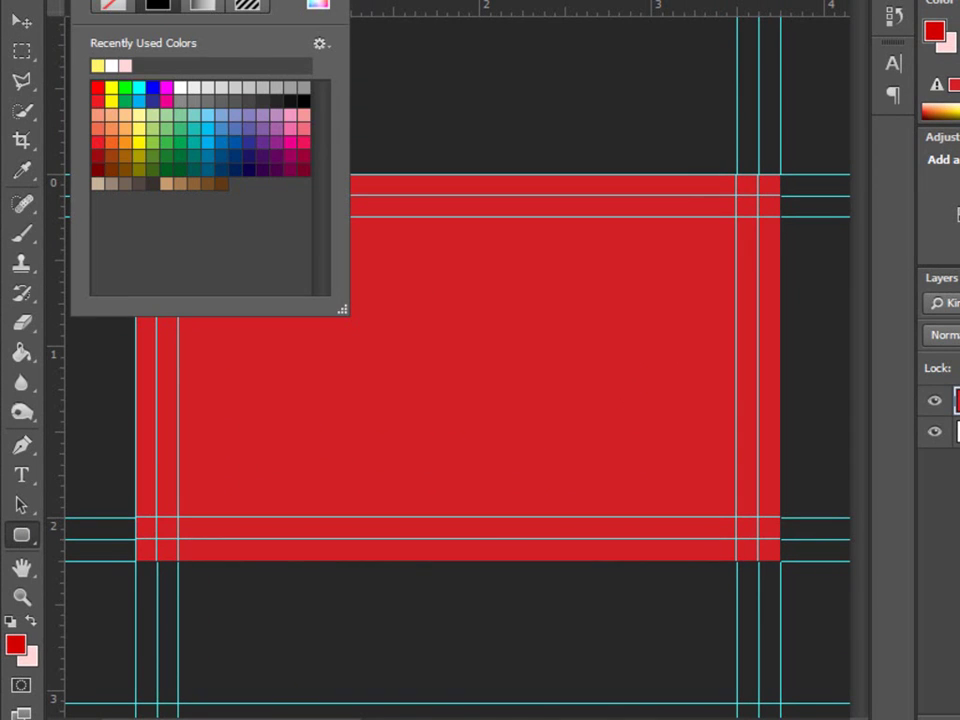
key("Return")
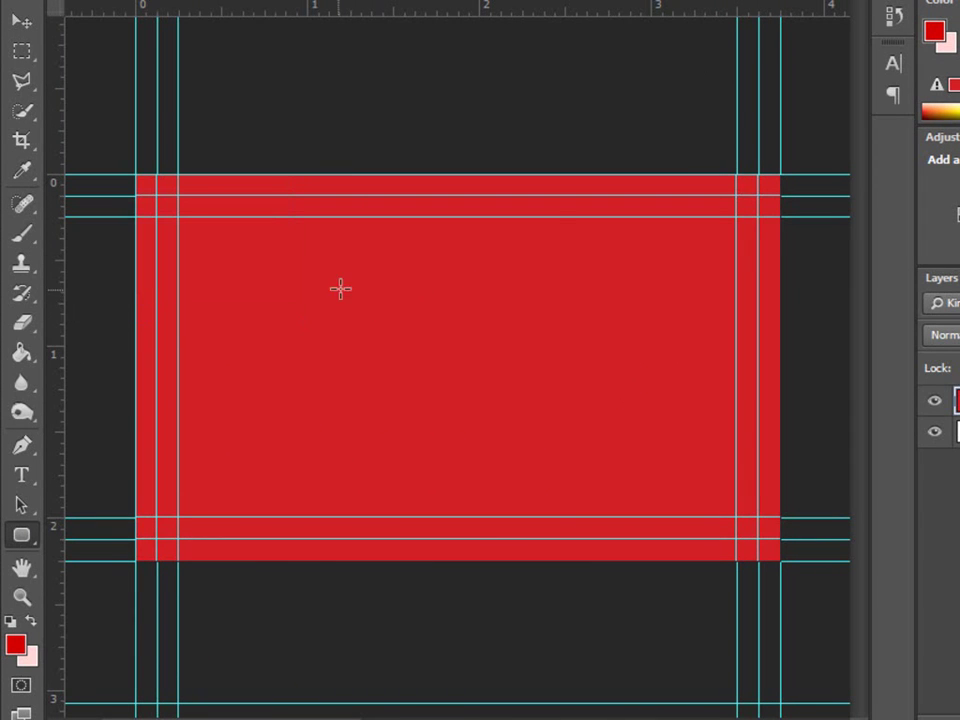
- Draw a rounded rectangle about 625 × 405 px on the red card and collapse its properties
left_click_drag(331, 245, 685, 475)
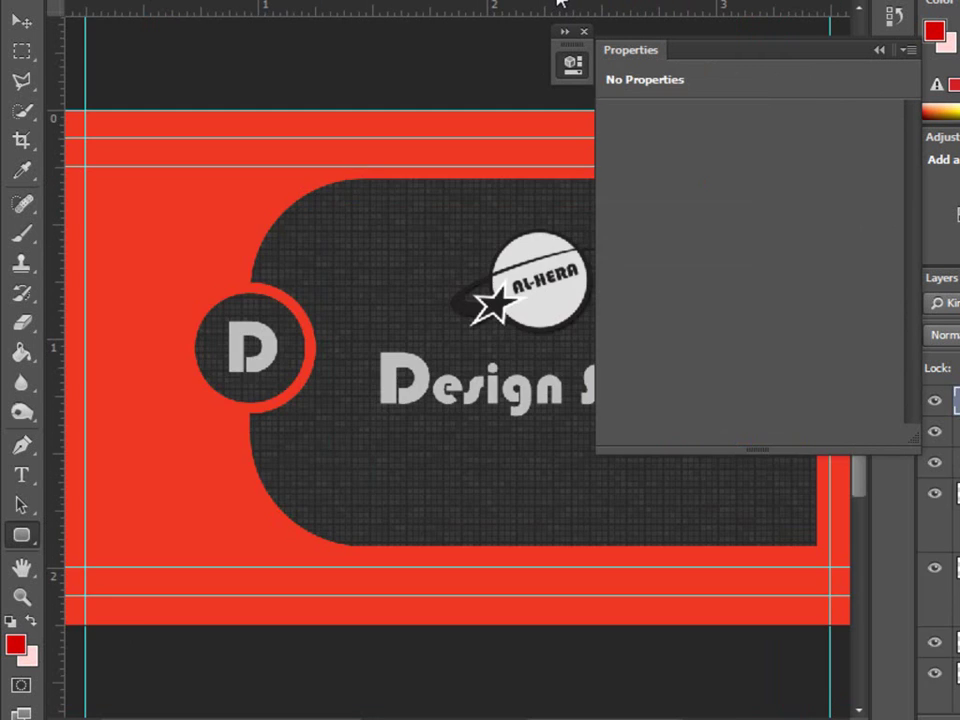
left_click(878, 50)
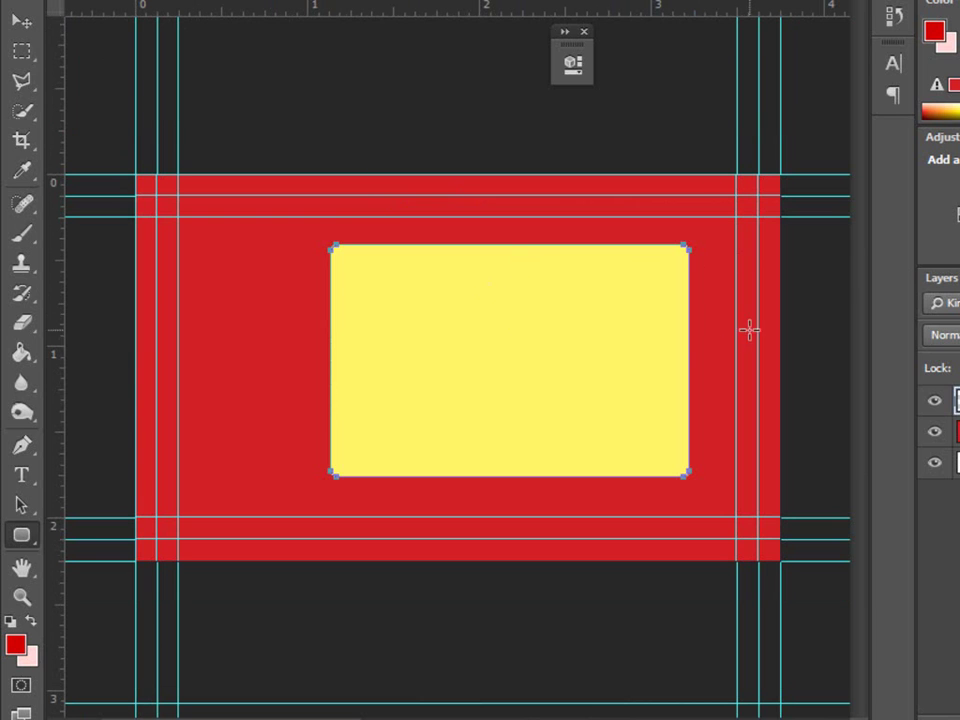
- Show the yellow rectangle's live shape properties again and move them aside from the card
left_click(22, 24)
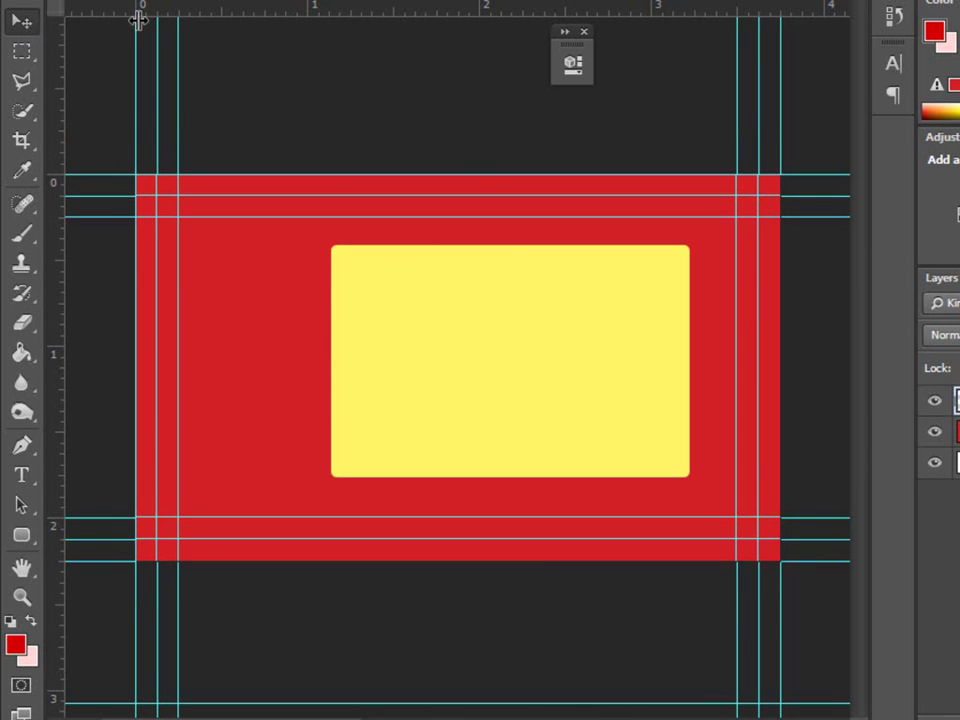
left_click(890, 22)
left_click(893, 30)
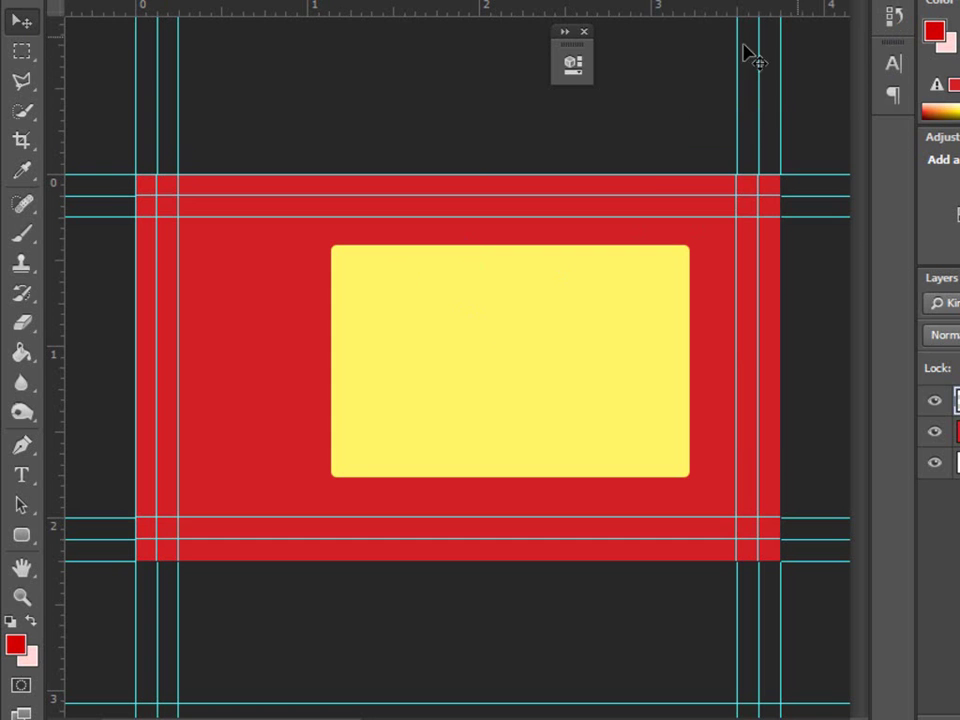
left_click(573, 63)
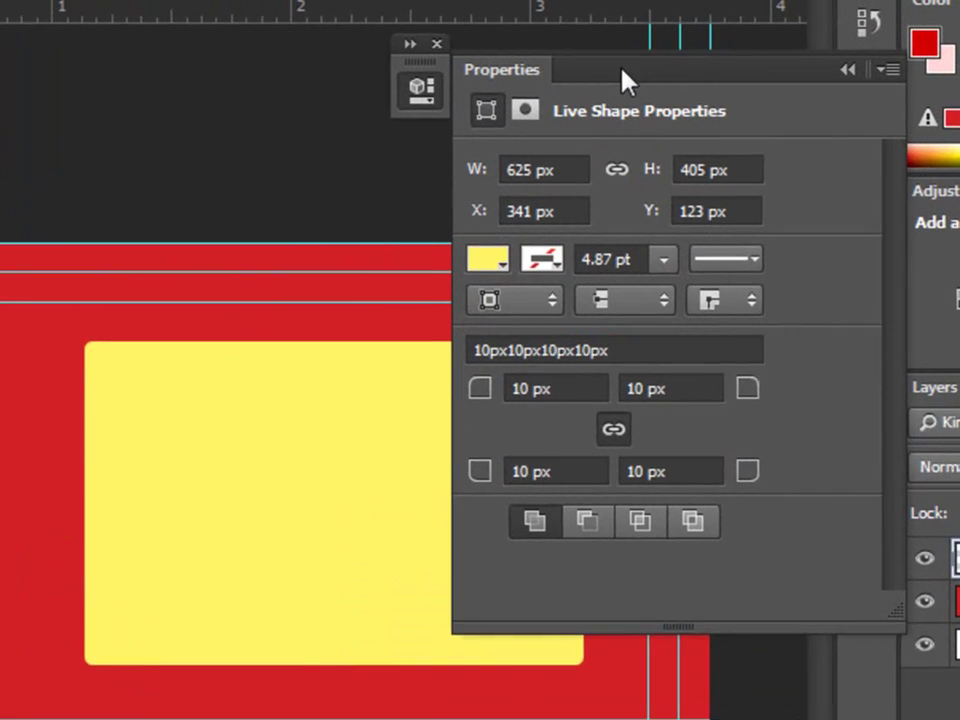
left_click_drag(720, 54, 773, 82)
left_click_drag(675, 122, 714, 141)
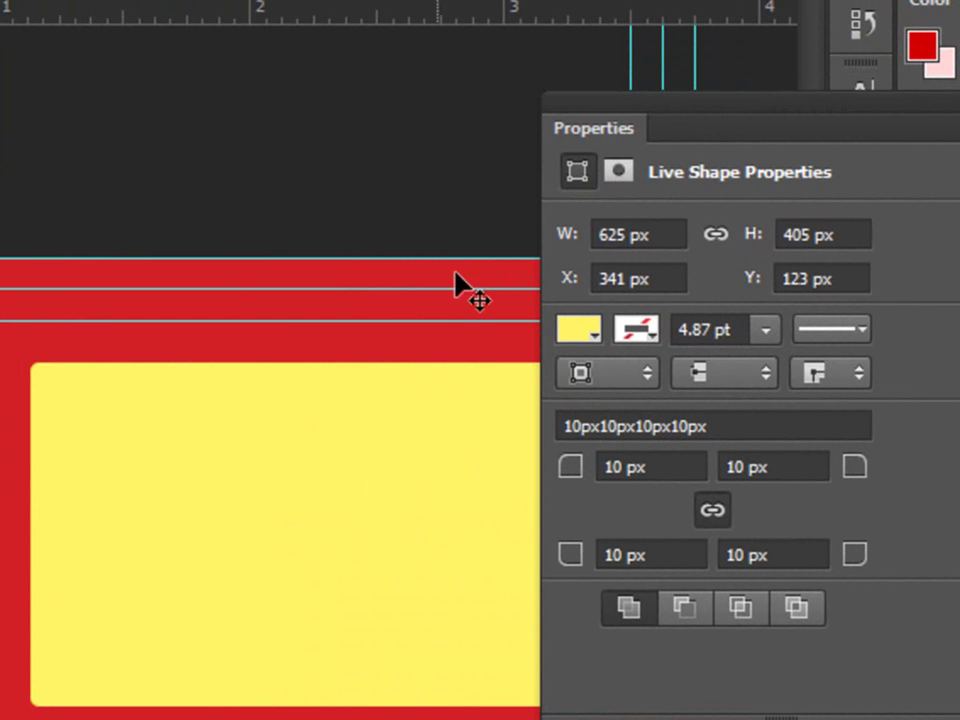
- Replace the yellow shape with a newly drawn rounded rectangle about 585 × 405 px, keeping its properties displayed beside it
key("Delete")
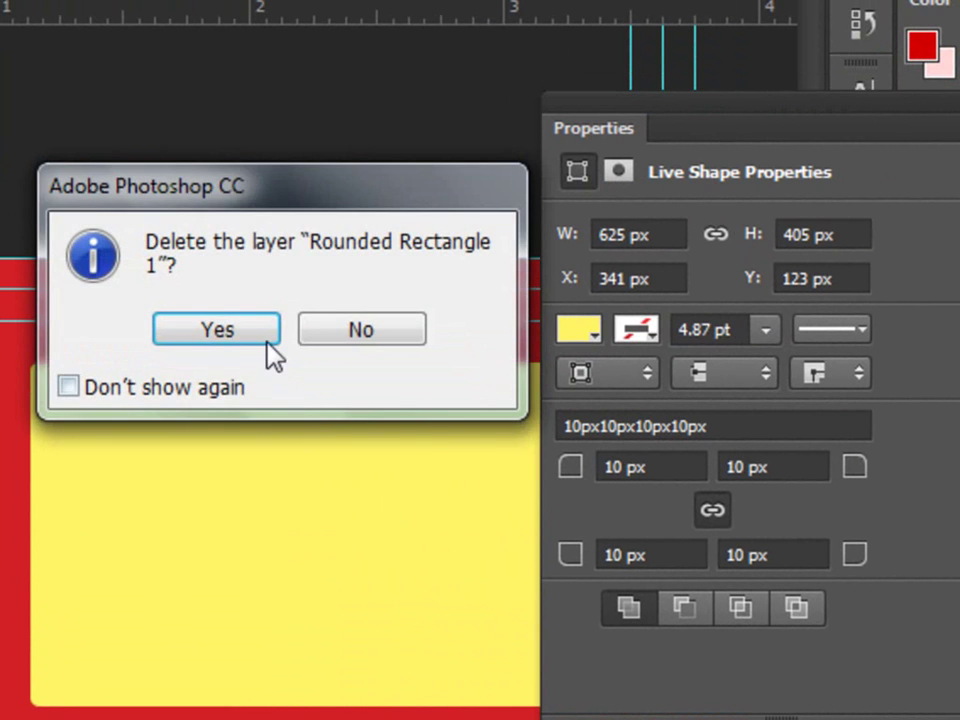
key("Return")
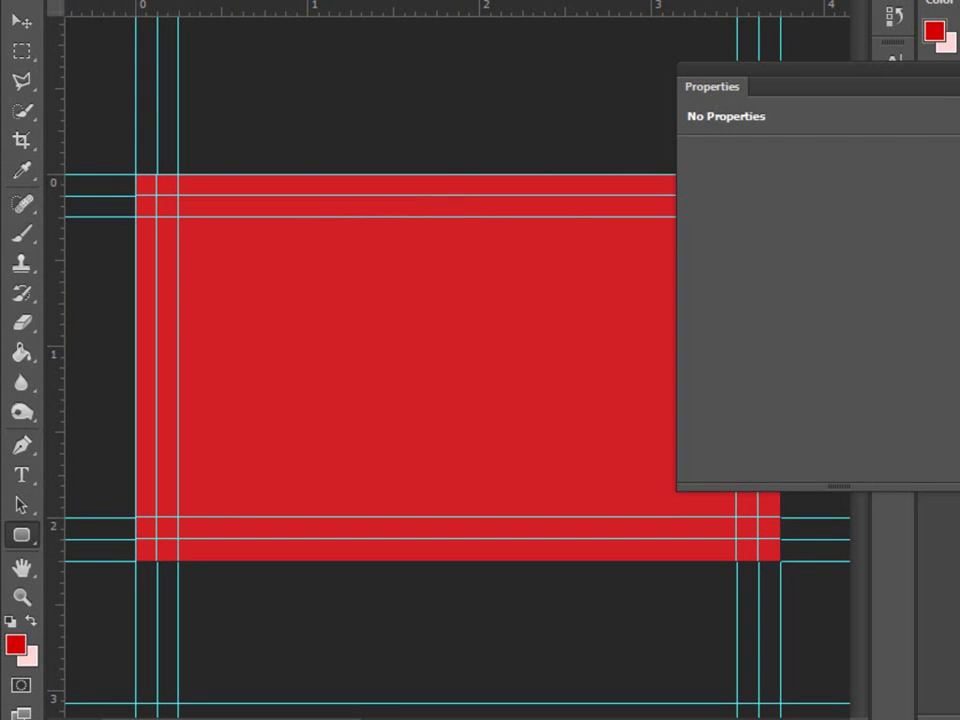
double_click(712, 86)
left_click_drag(390, 268, 724, 497)
left_click_drag(530, 100, 830, 139)
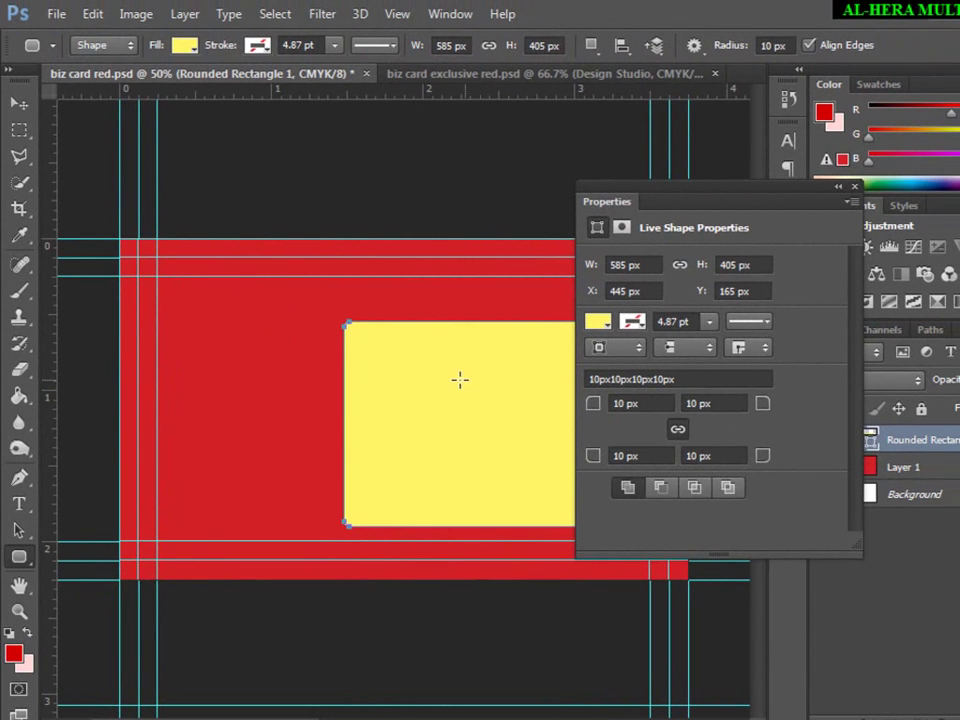
- Set all four corner radii of the yellow rectangle to 50 px and collapse its properties
left_click(450, 74)
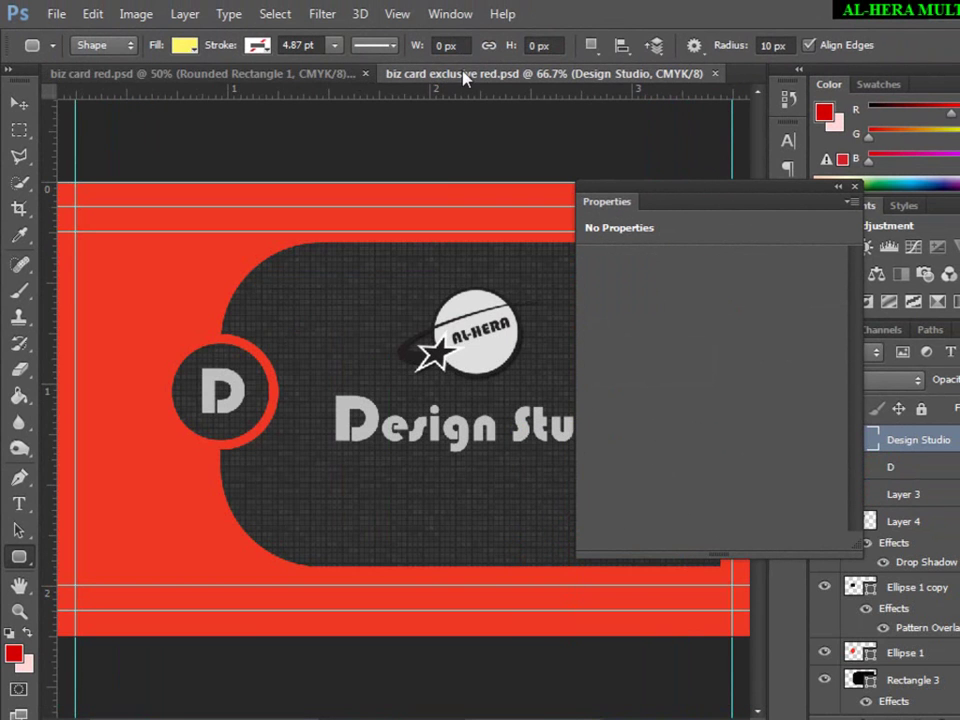
left_click(305, 76)
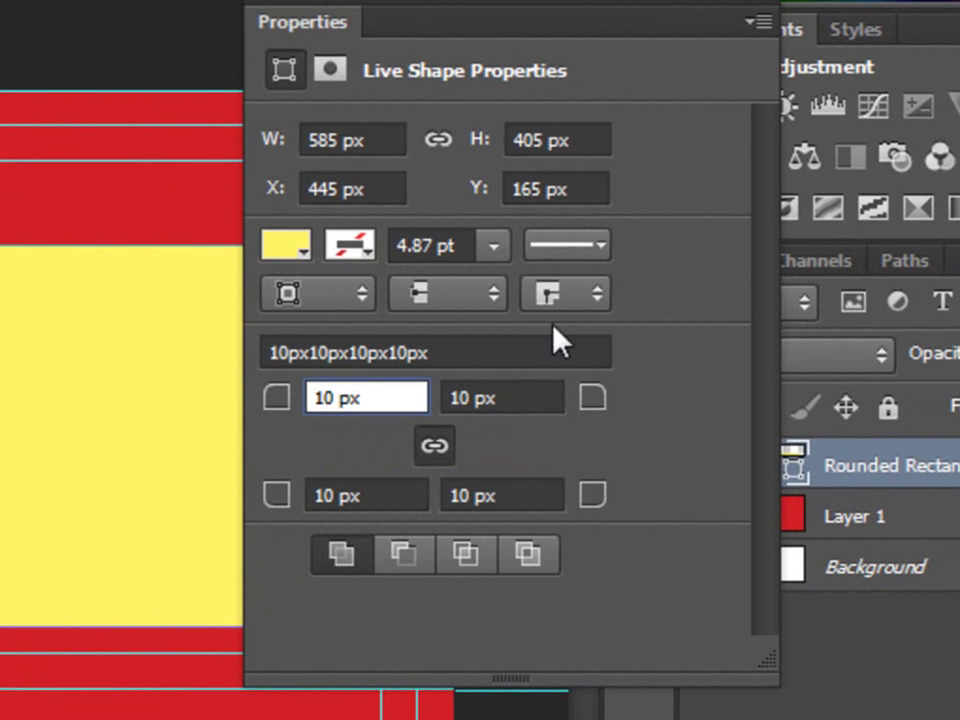
key("BackSpace")
type("5")
left_click(525, 400)
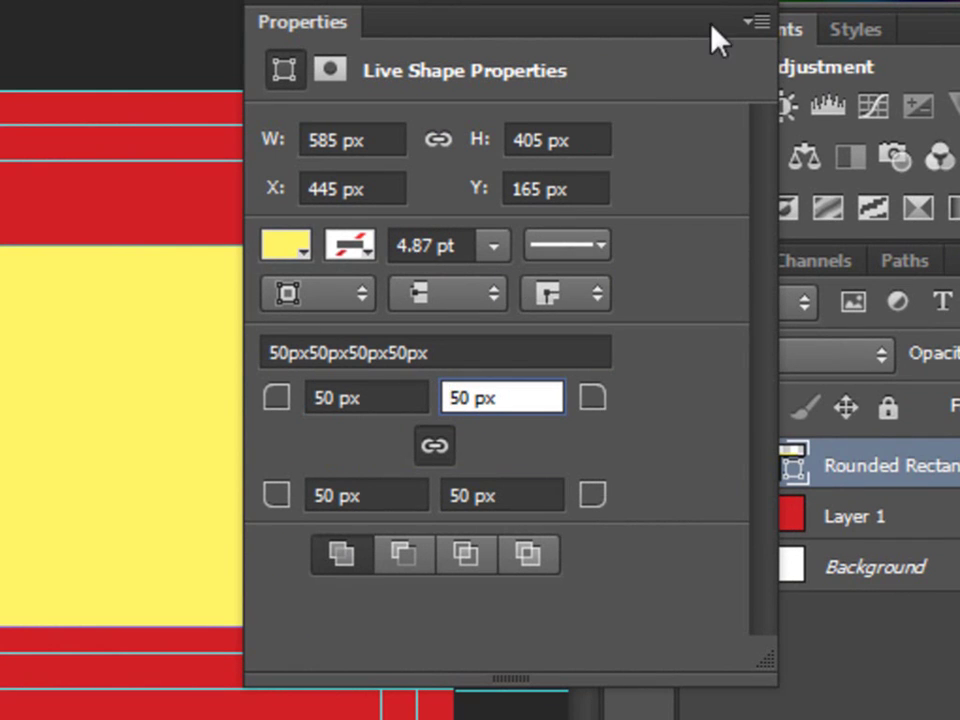
left_click(744, 8)
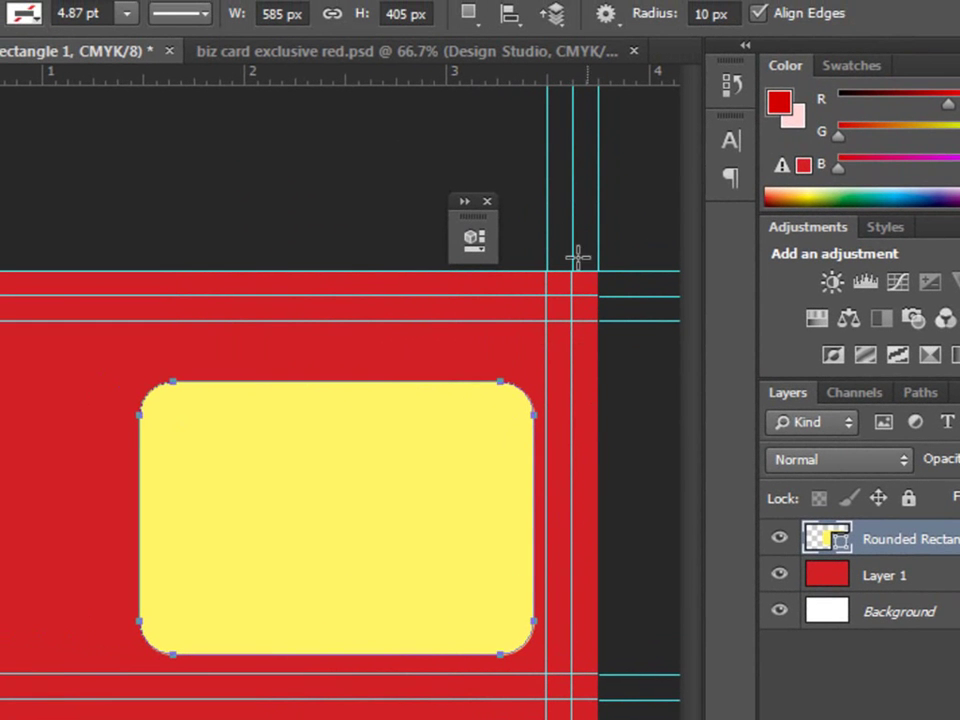
- Show the shape properties again, unlink the corner radii, and set the yellow shape's upper-left and lower-left corners to 120 px
left_click(472, 243)
left_click_drag(290, 235, 821, 285)
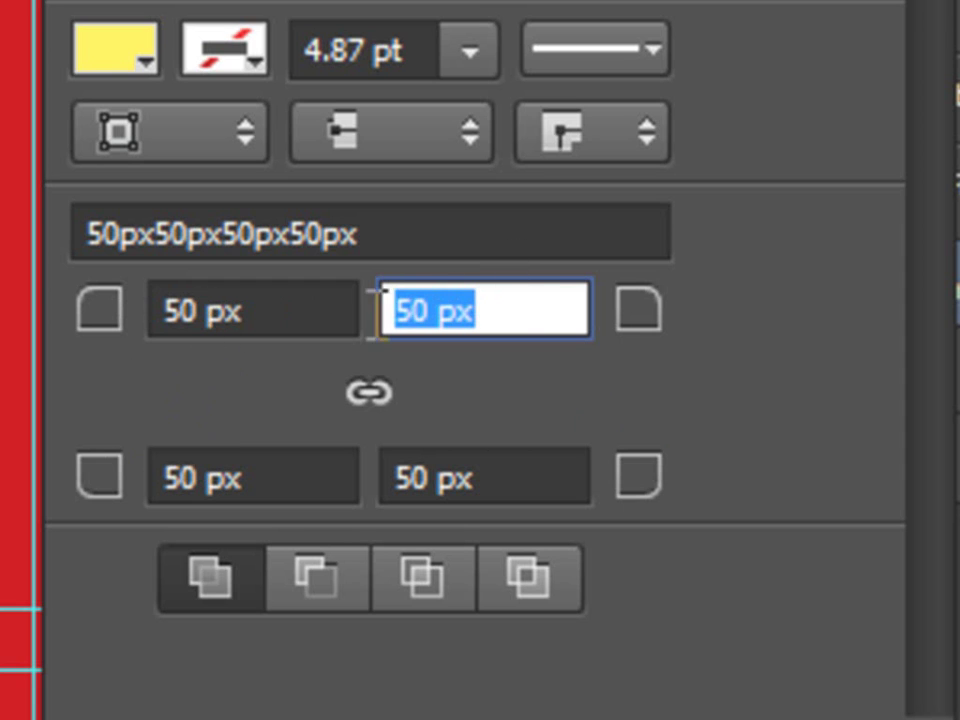
left_click(172, 312)
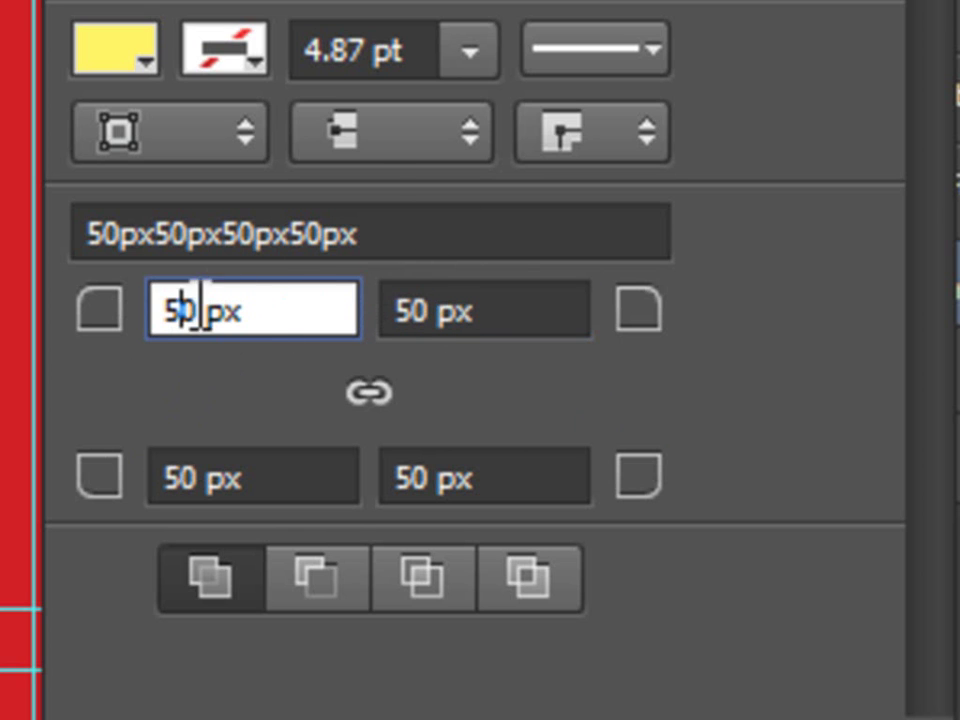
key("BackSpace")
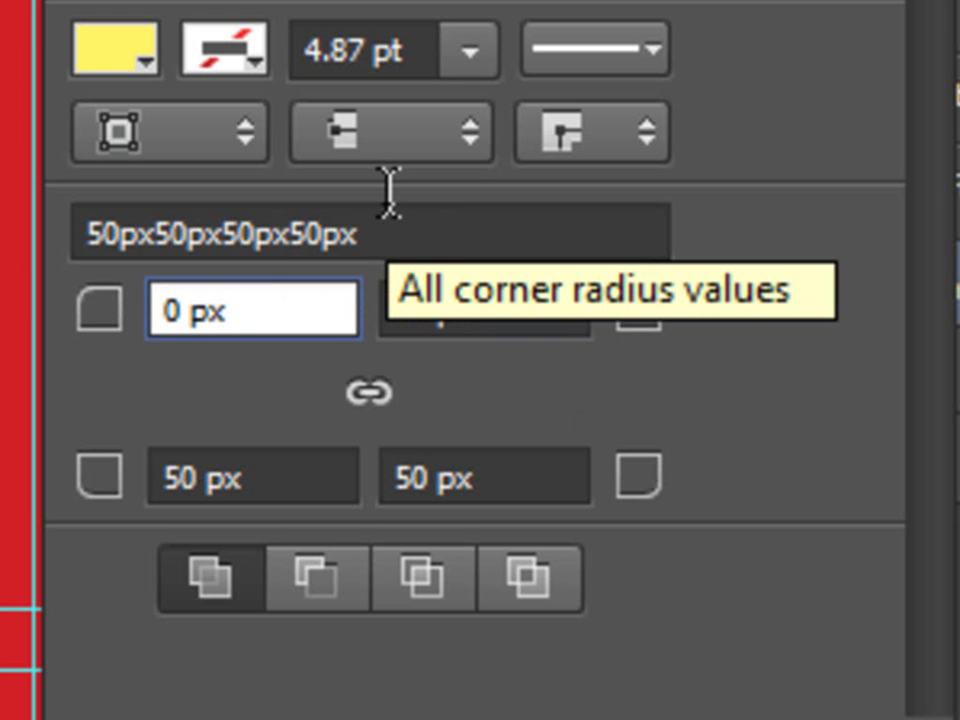
type("12")
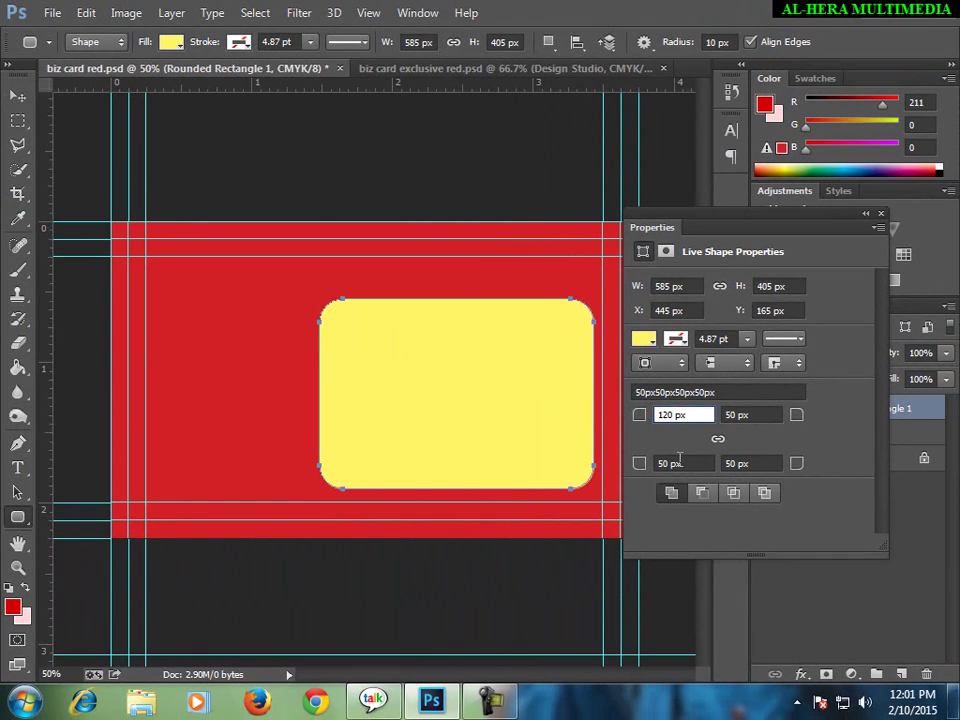
left_click(680, 462)
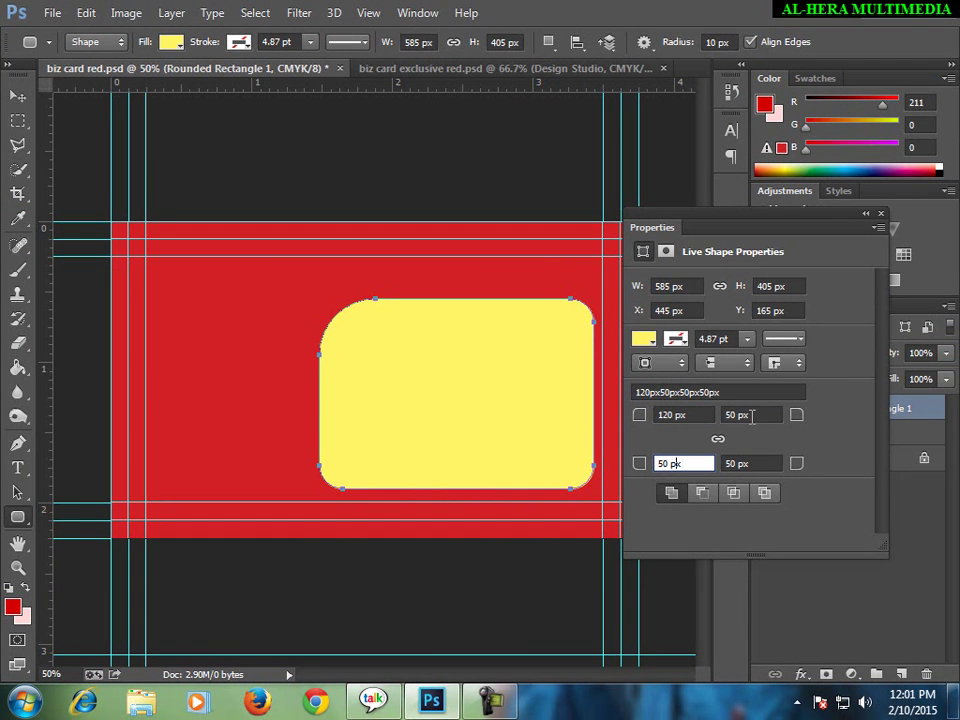
double_click(663, 463)
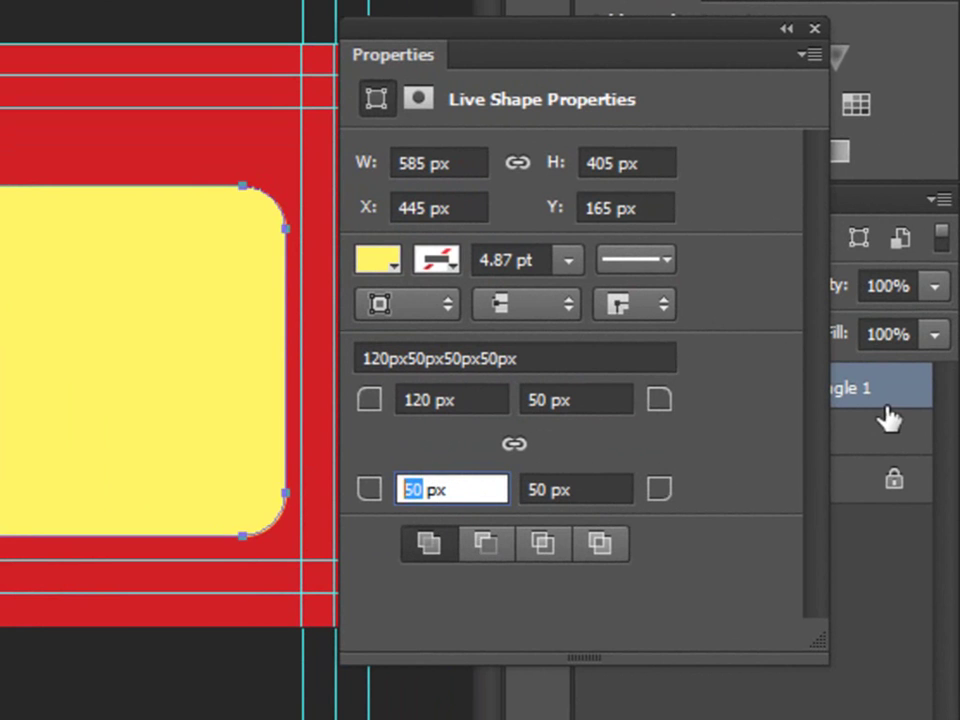
type("120")
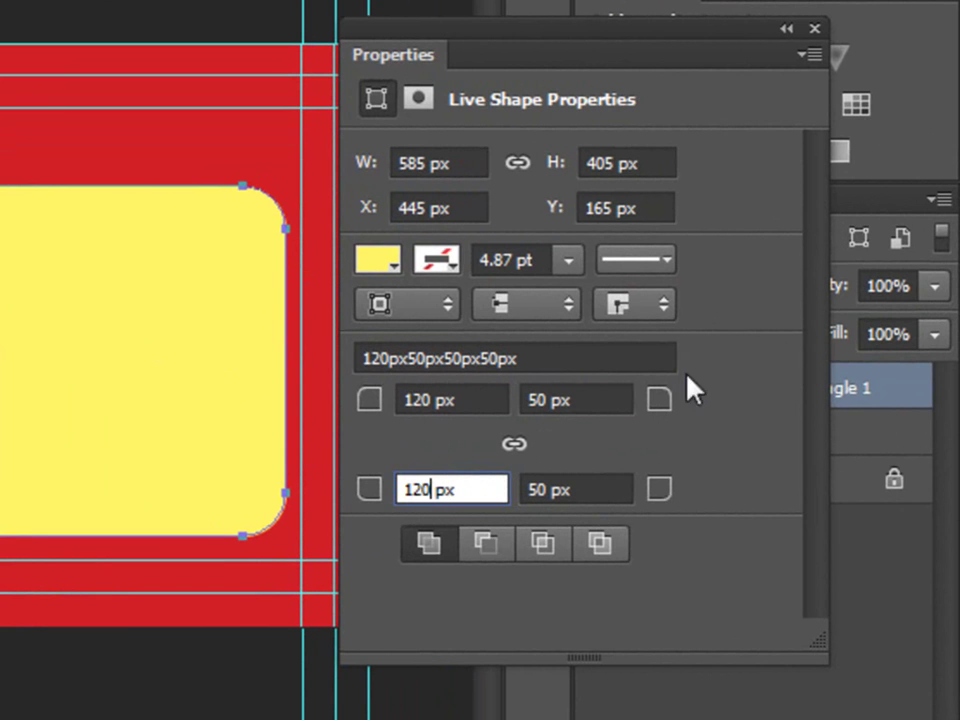
- Set the yellow shape's upper-right and lower-right corner radii to 0 px and collapse its properties
left_click(538, 395)
key("BackSpace")
key("Tab")
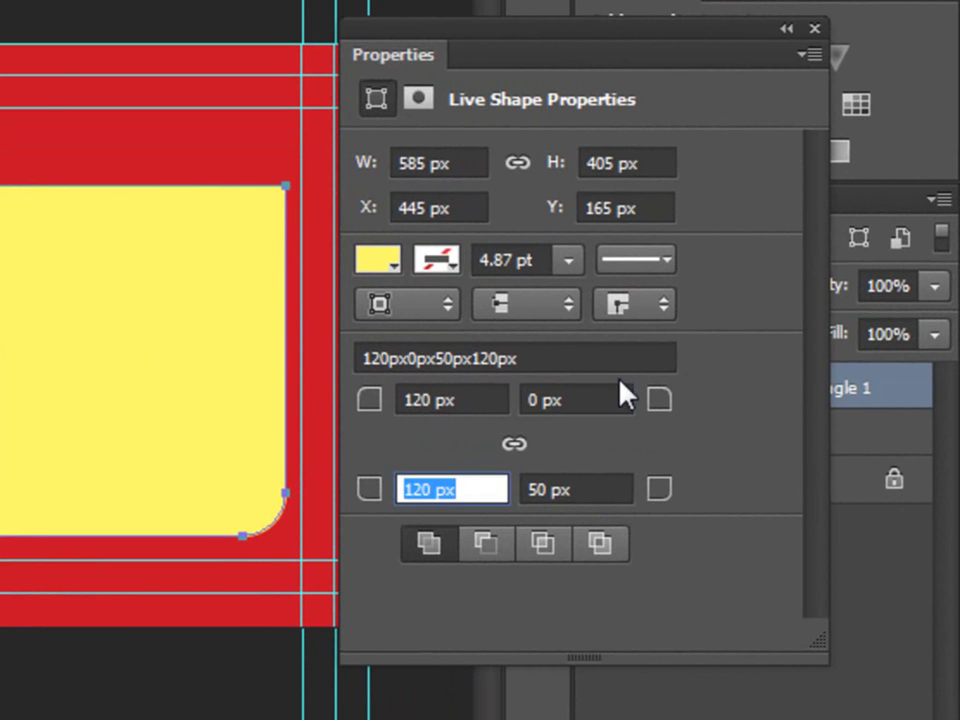
double_click(544, 489)
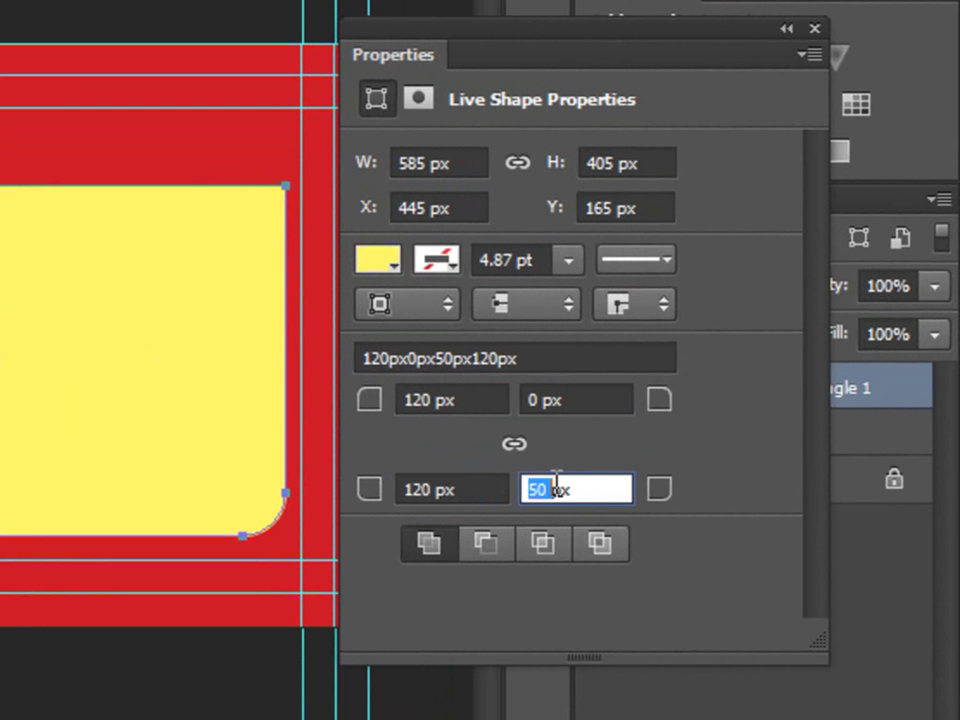
left_click(548, 489)
key("BackSpace")
key("BackSpace")
type("0")
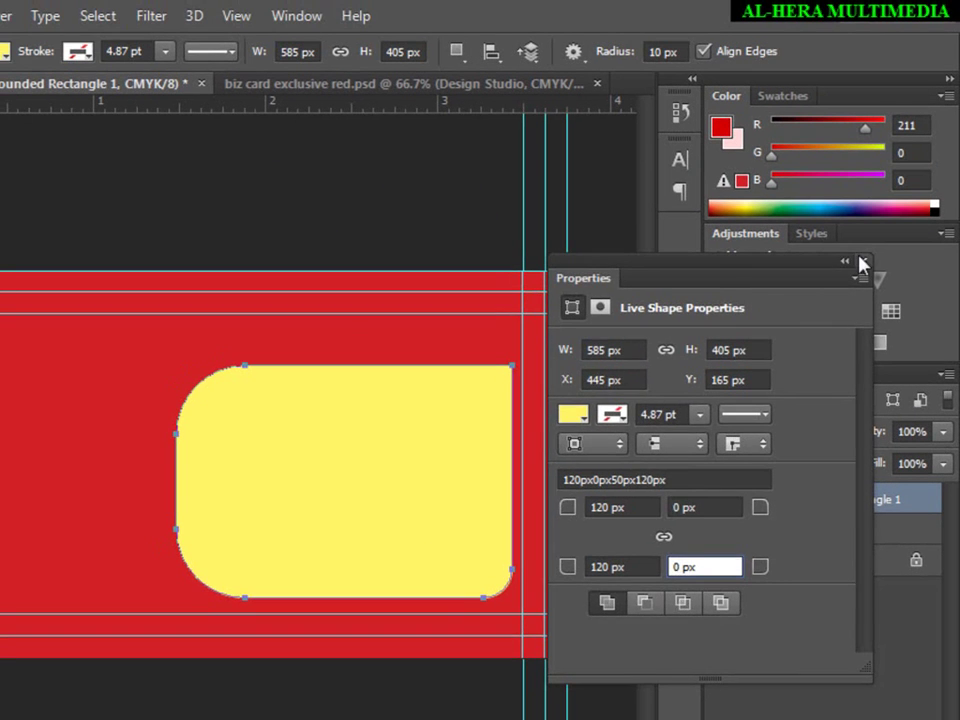
left_click(836, 228)
- Compare with the finished card and move the yellow shape slightly up and left with the Move tool
key("v")
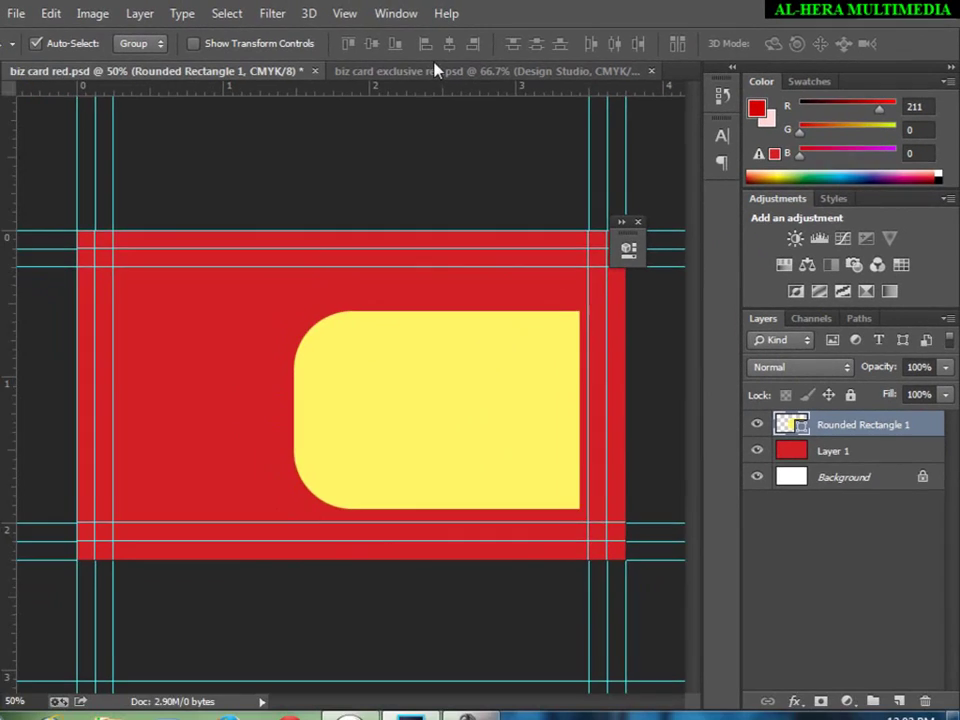
left_click(338, 85)
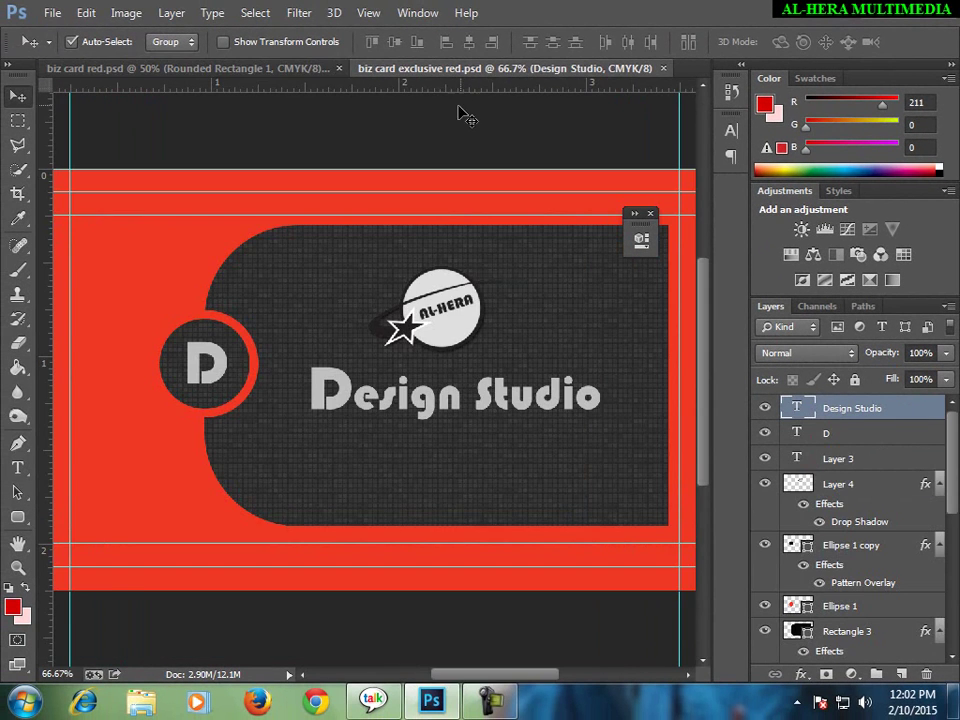
left_click(270, 68)
left_click_drag(472, 356, 459, 339)
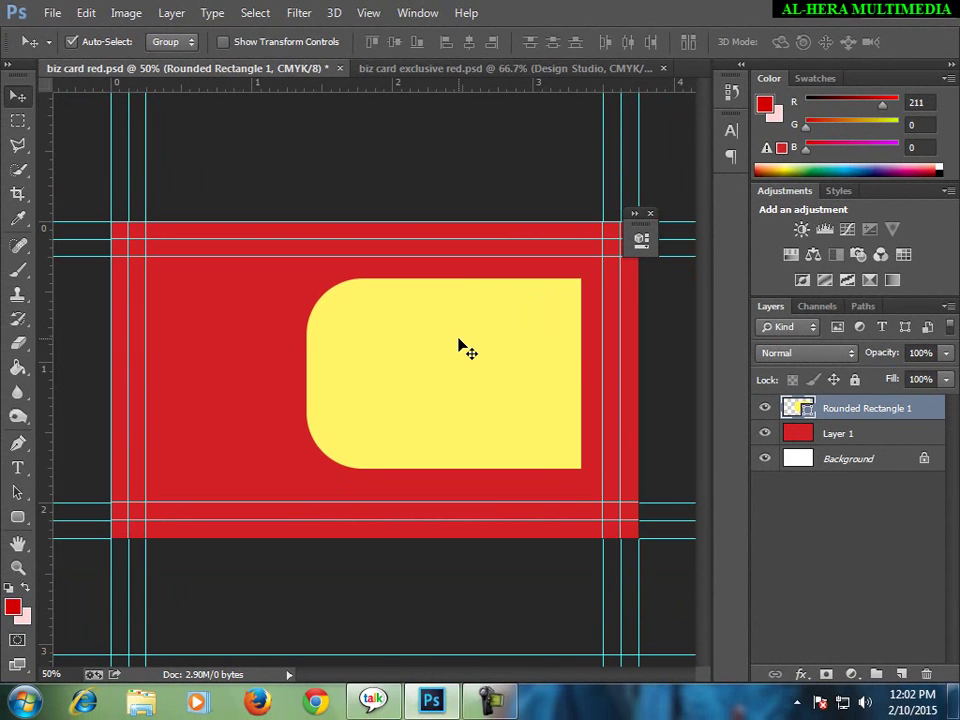
- Scale the yellow shape to about 115.56% in width and height, centred near X 688 px and Y 330 px
key("ctrl+t")
left_click_drag(580, 279, 590, 273)
left_click_drag(537, 307, 527, 310)
left_click_drag(585, 275, 592, 268)
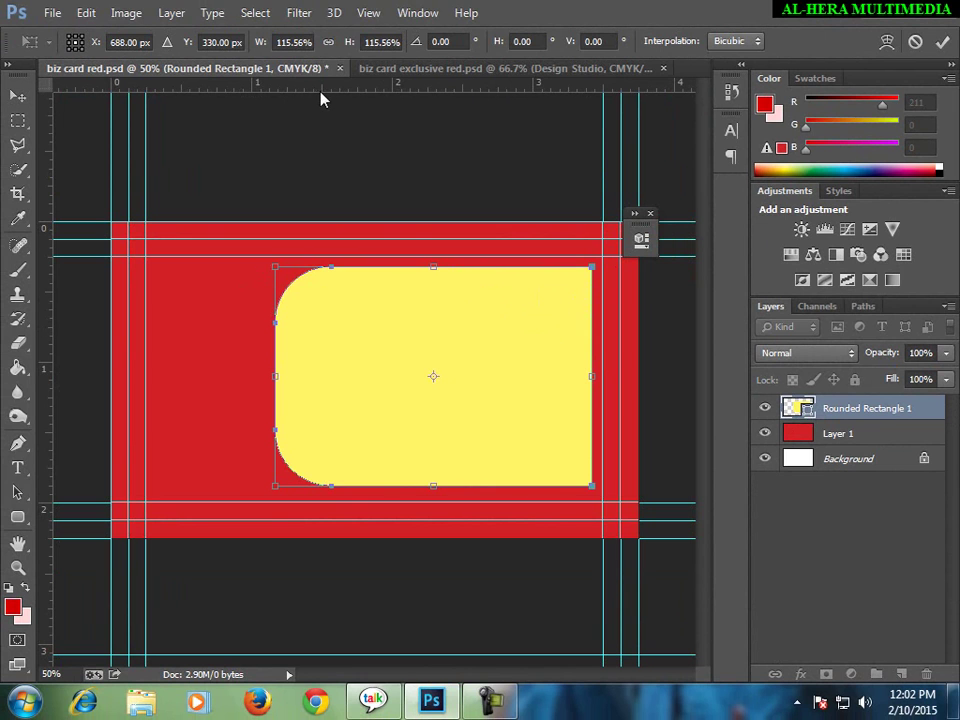
key("Return")
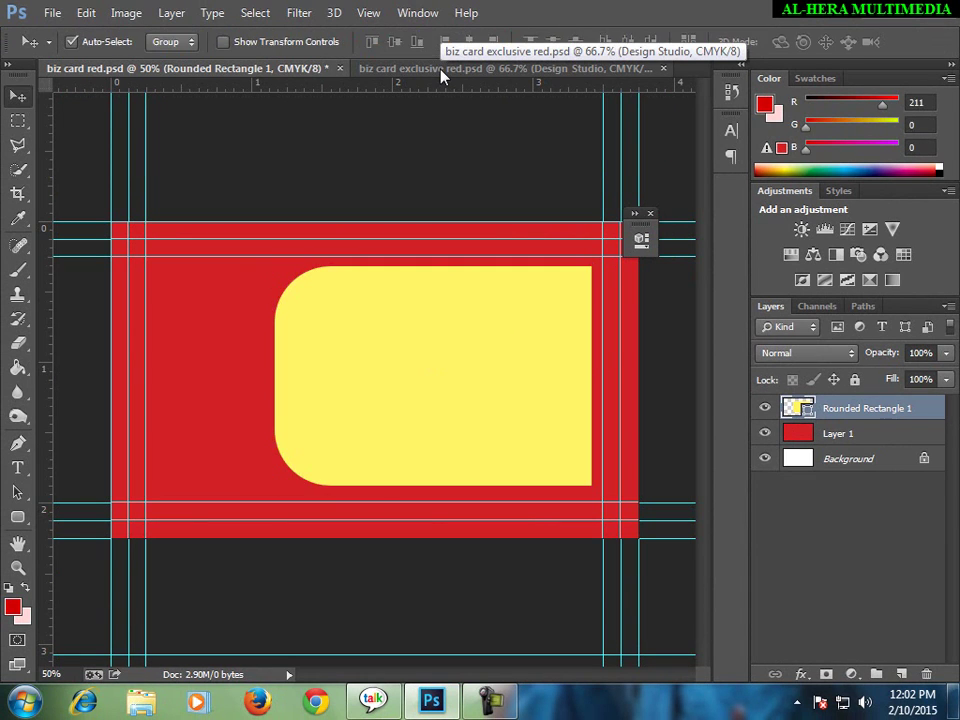
- Check the panel texture on the finished card, and open pattern for red biz card1.png from the texture folder
left_click(441, 68)
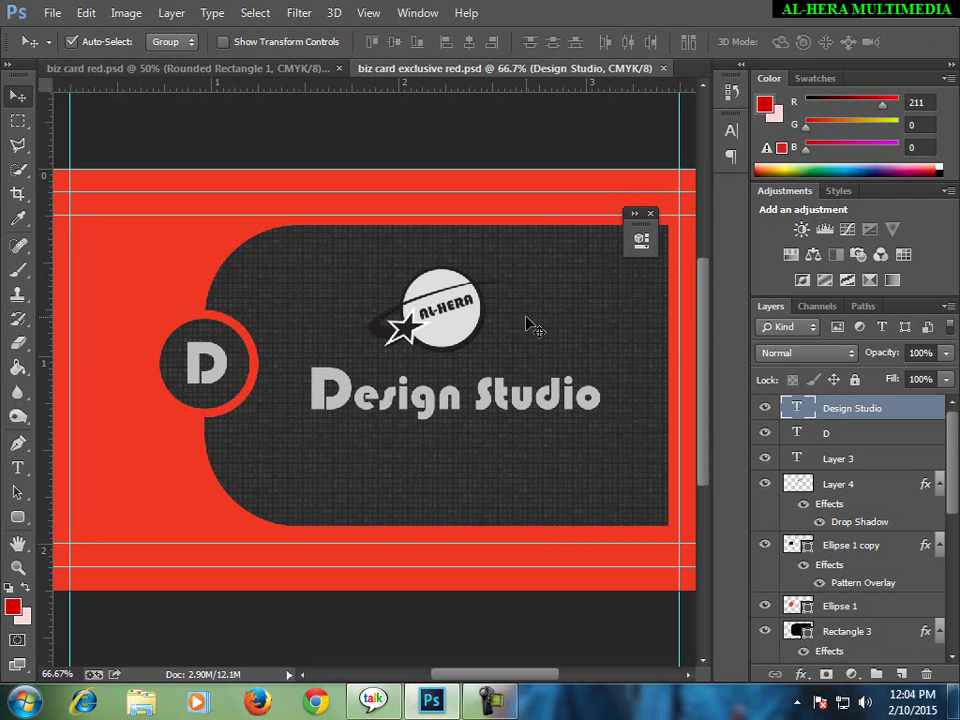
key("ctrl+plus")
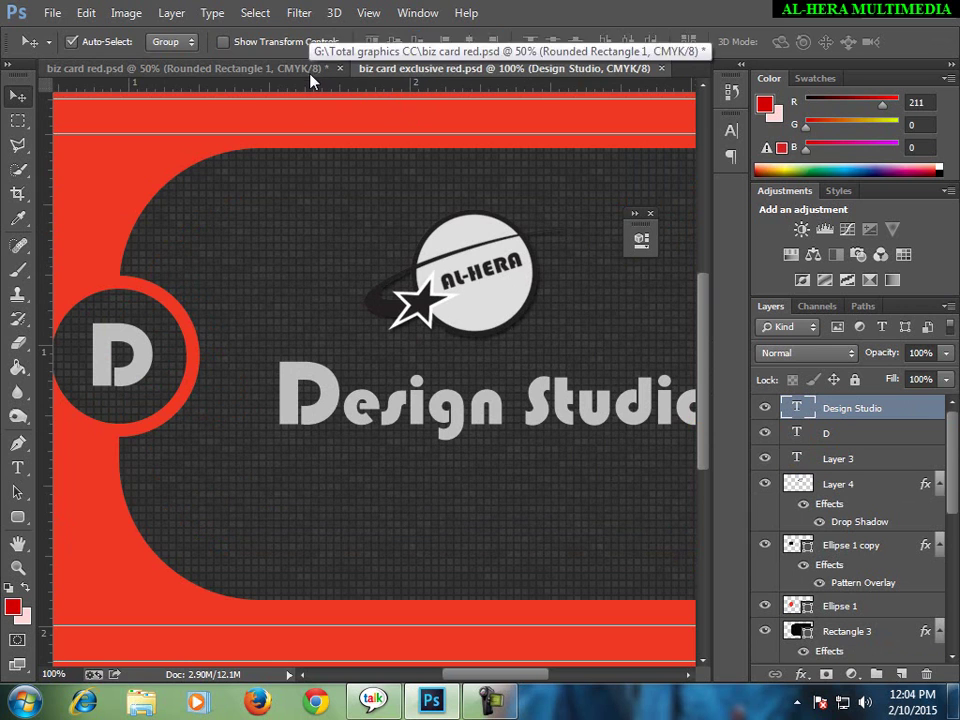
left_click(269, 70)
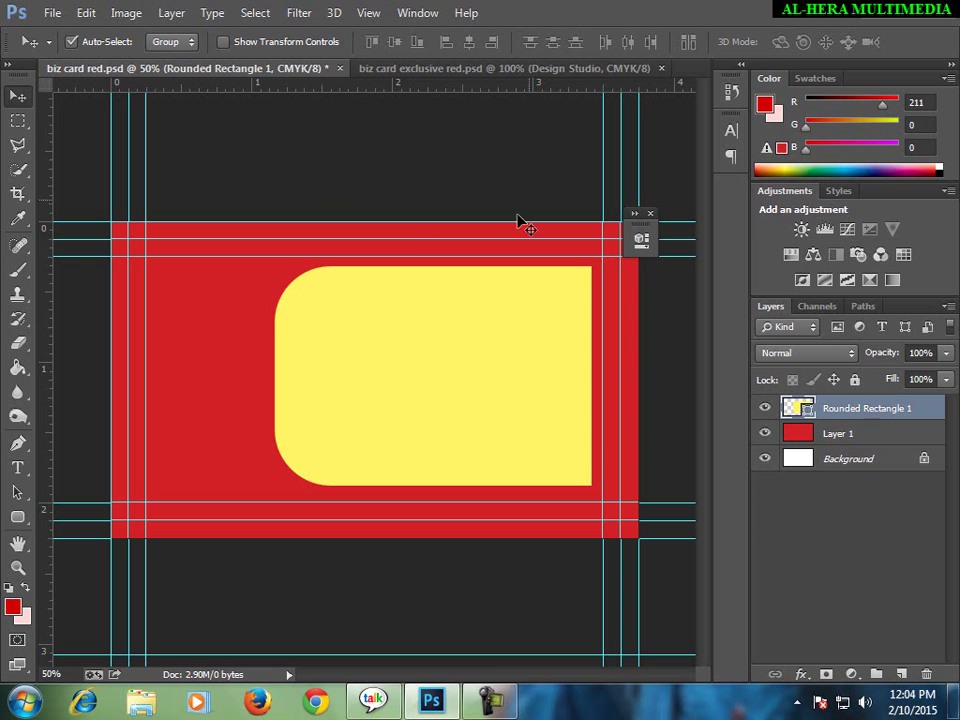
left_click(52, 12)
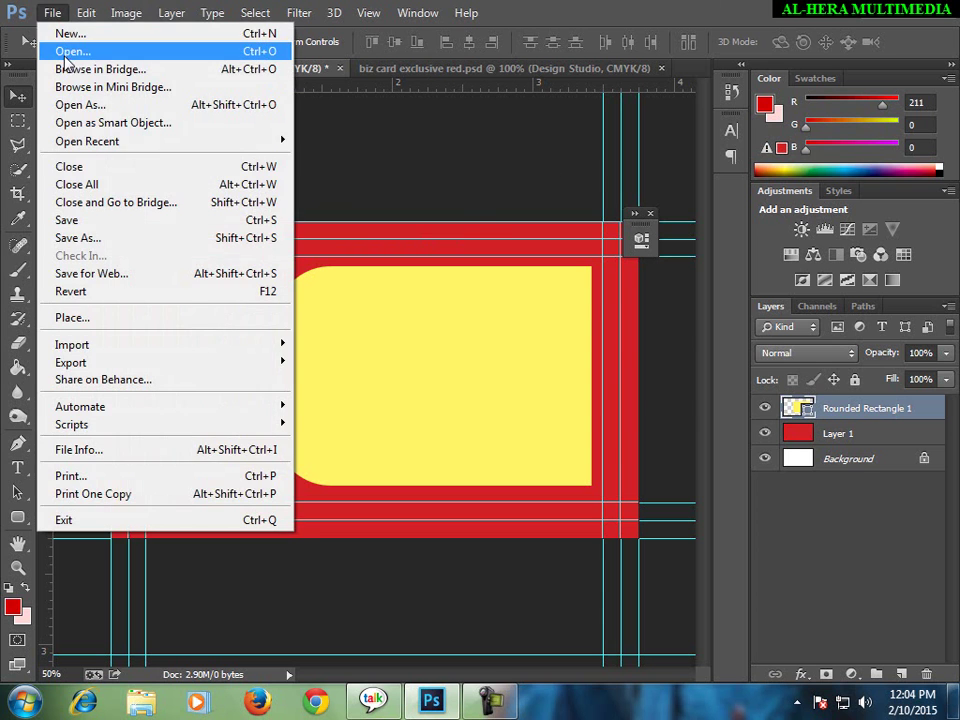
left_click(68, 52)
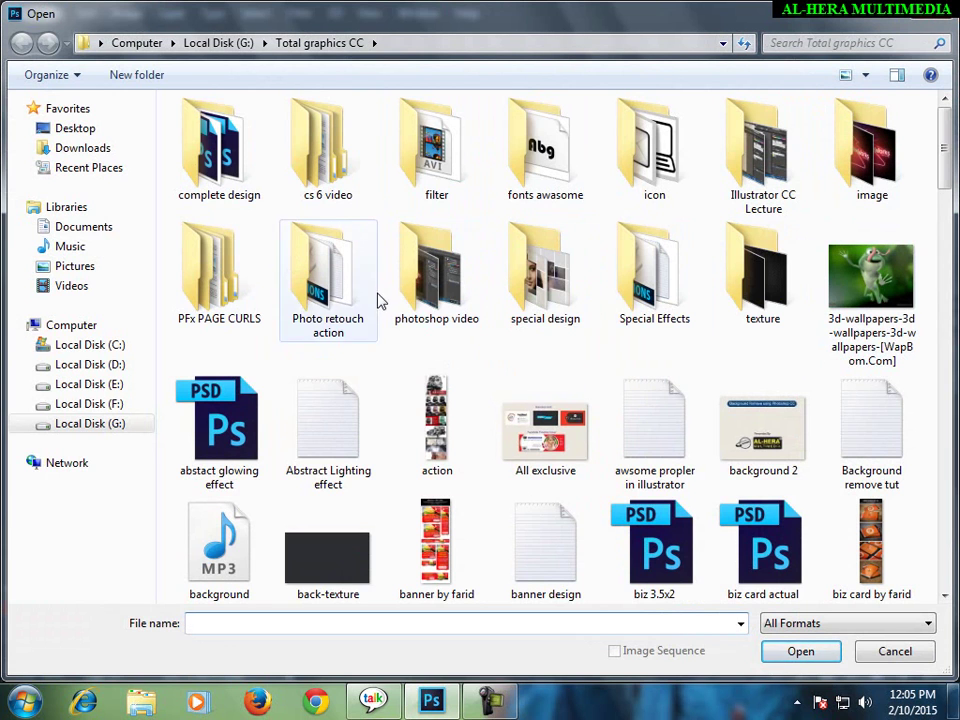
double_click(778, 298)
double_click(230, 247)
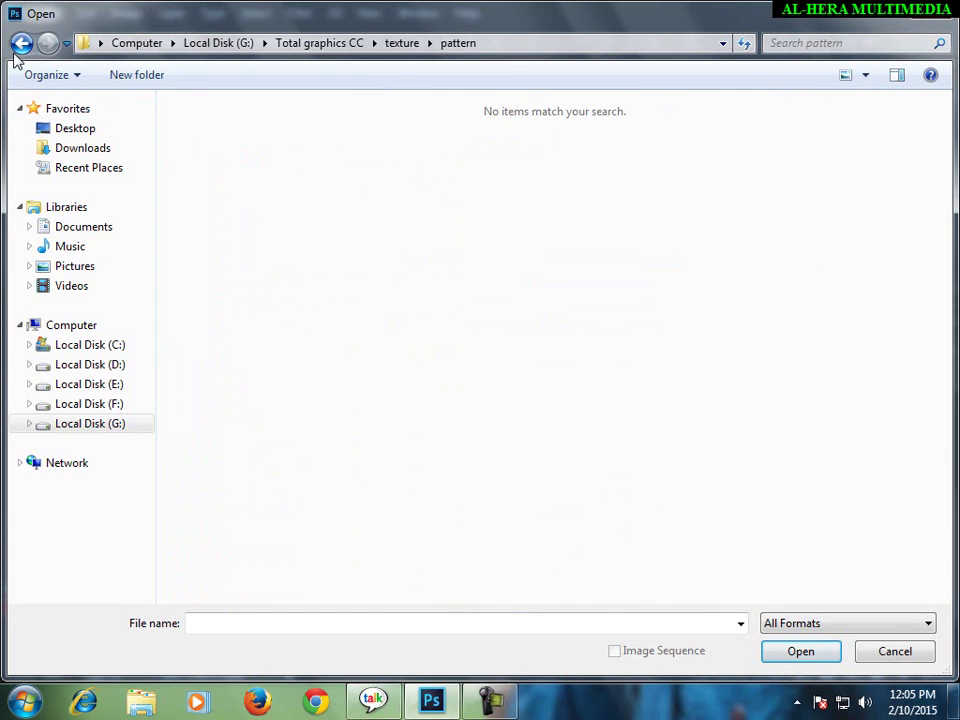
left_click(21, 43)
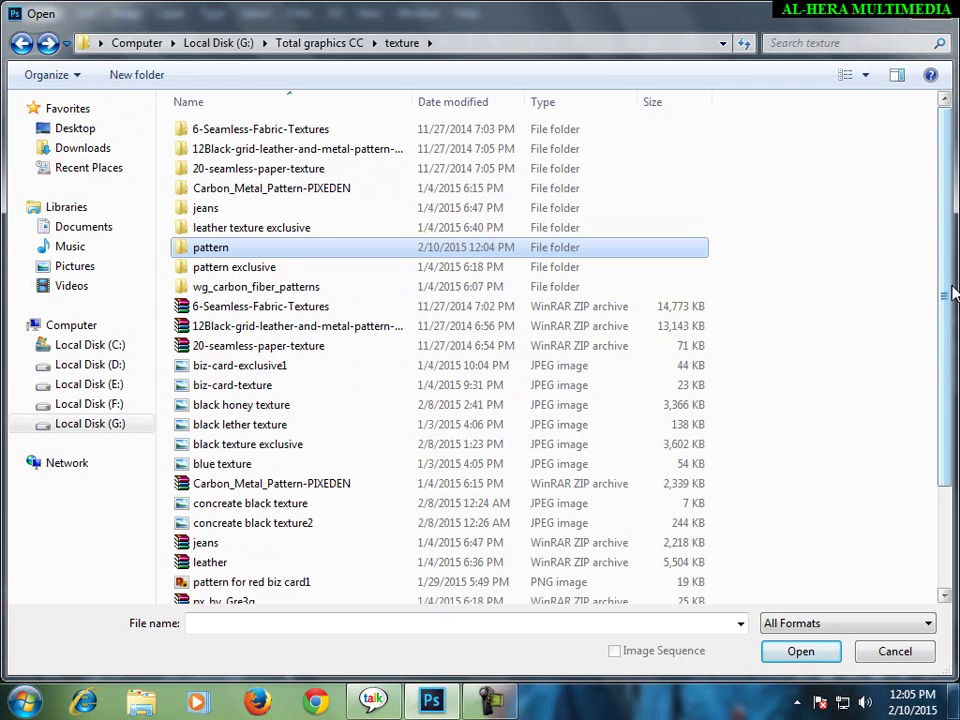
left_click_drag(946, 300, 950, 376)
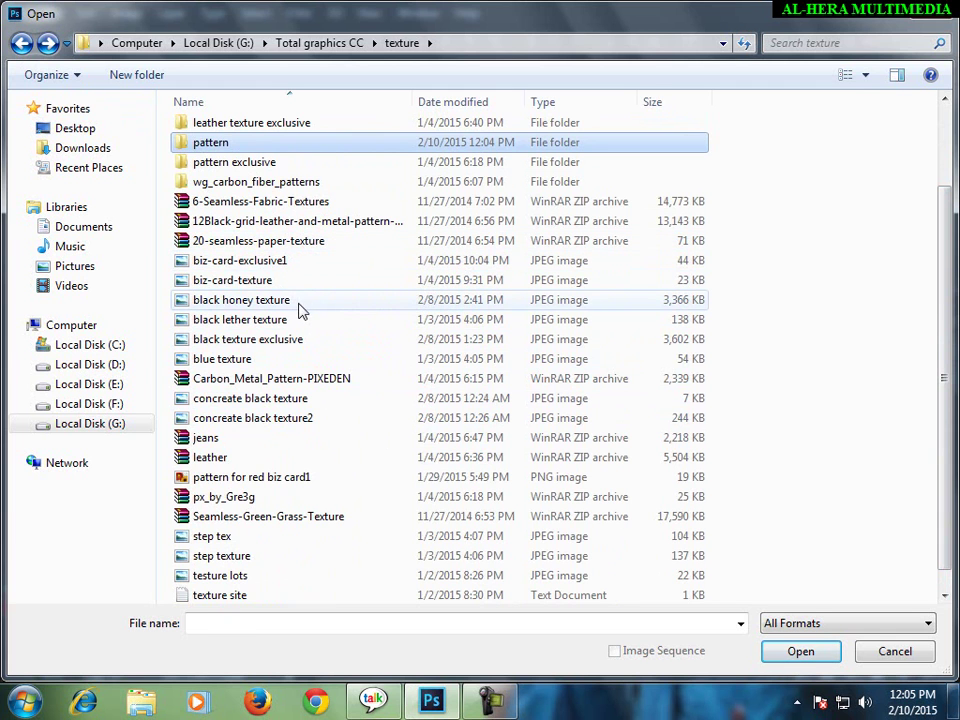
key("j")
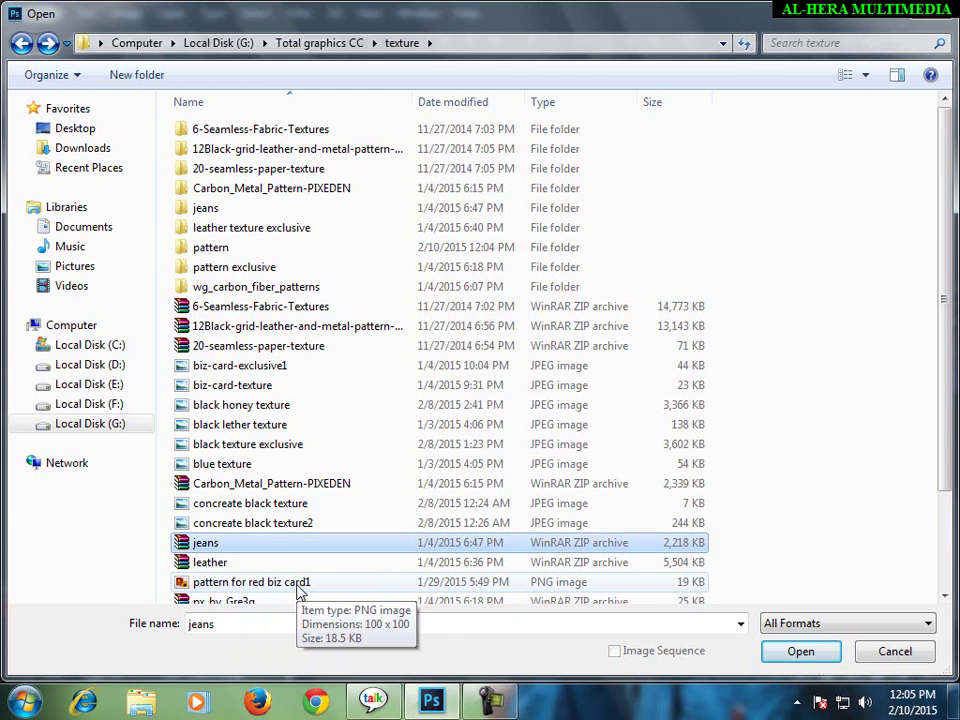
left_click(237, 588)
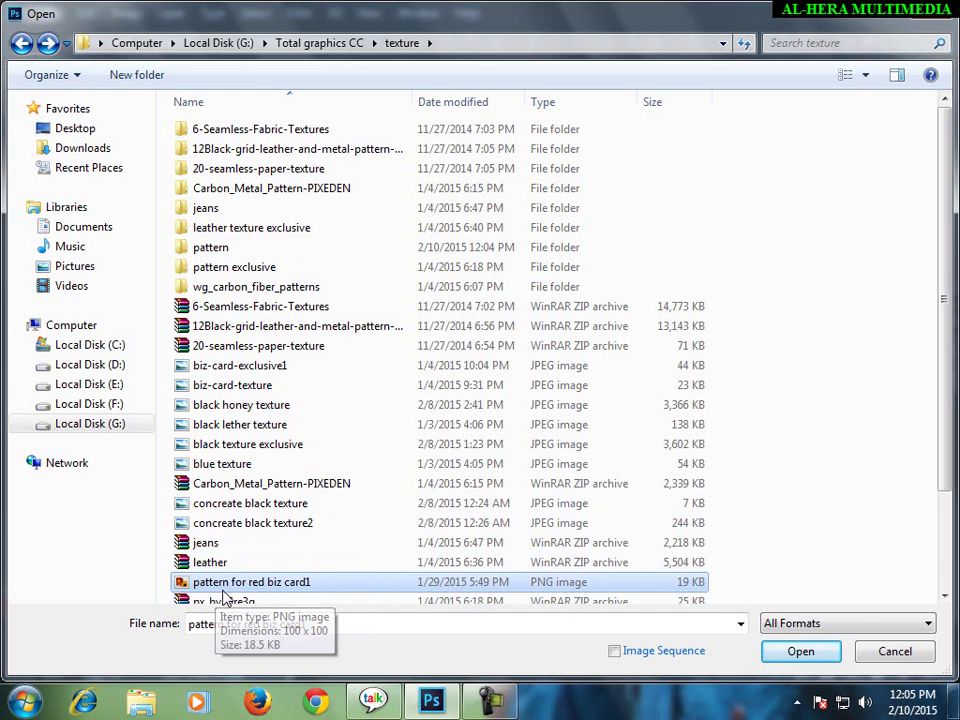
left_click(808, 653)
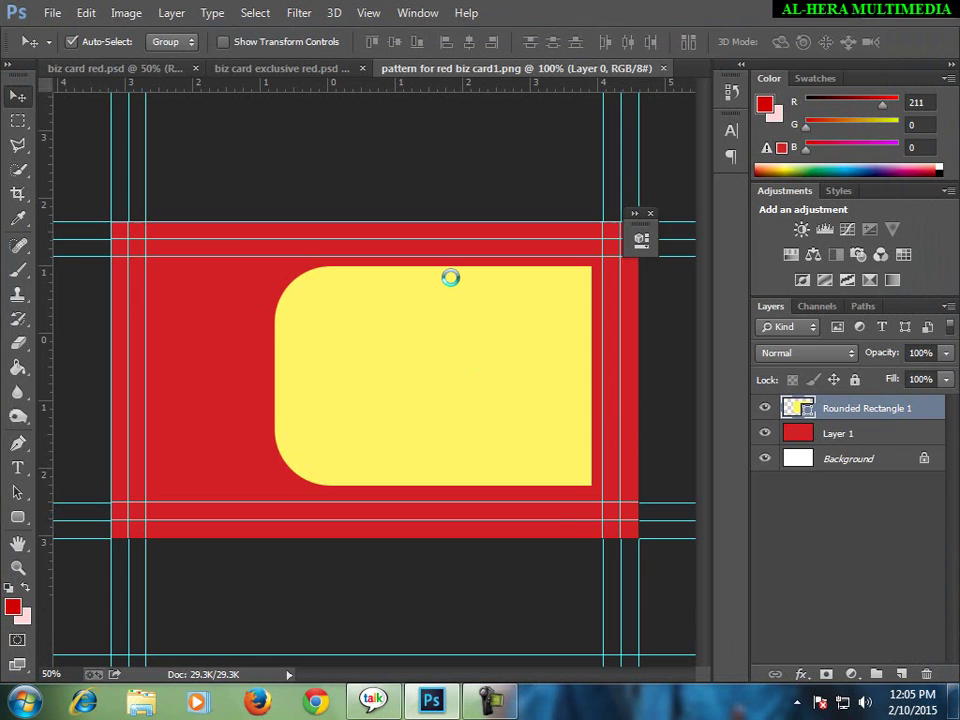
- Define the open grid texture as a pattern named red biz card, and close the texture file
key("ctrl+plus")
key("ctrl+plus")
key("ctrl+plus")
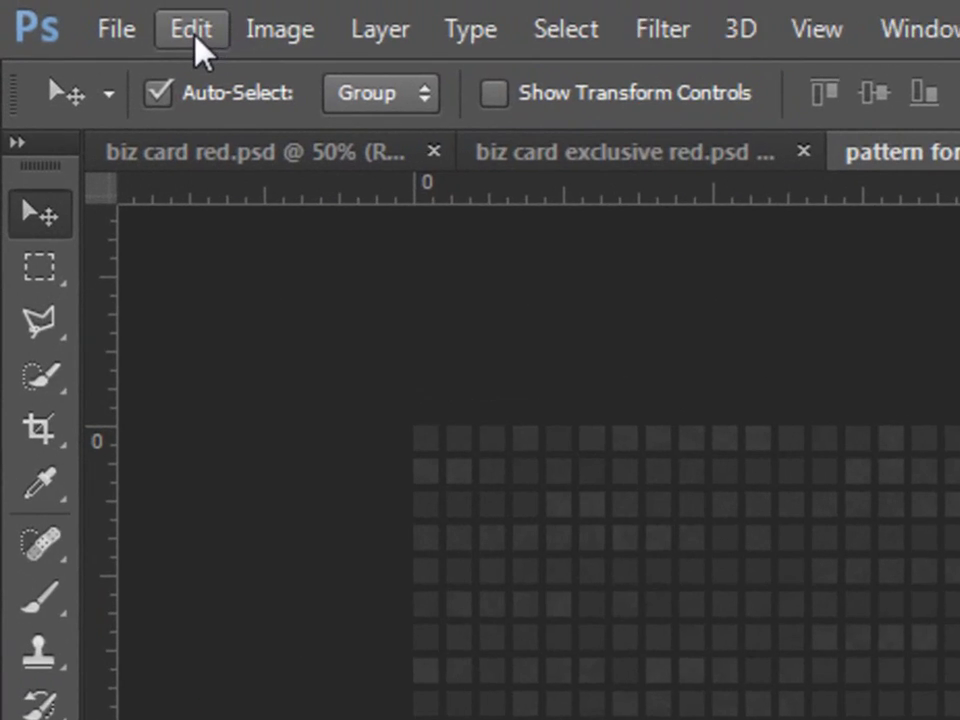
left_click(116, 22)
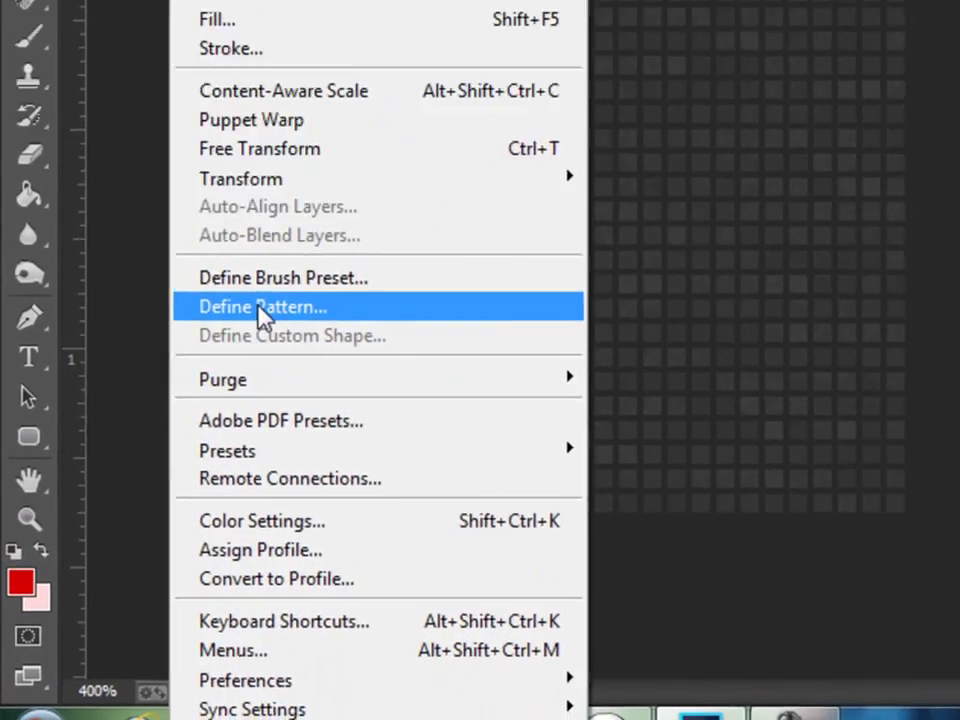
left_click(162, 458)
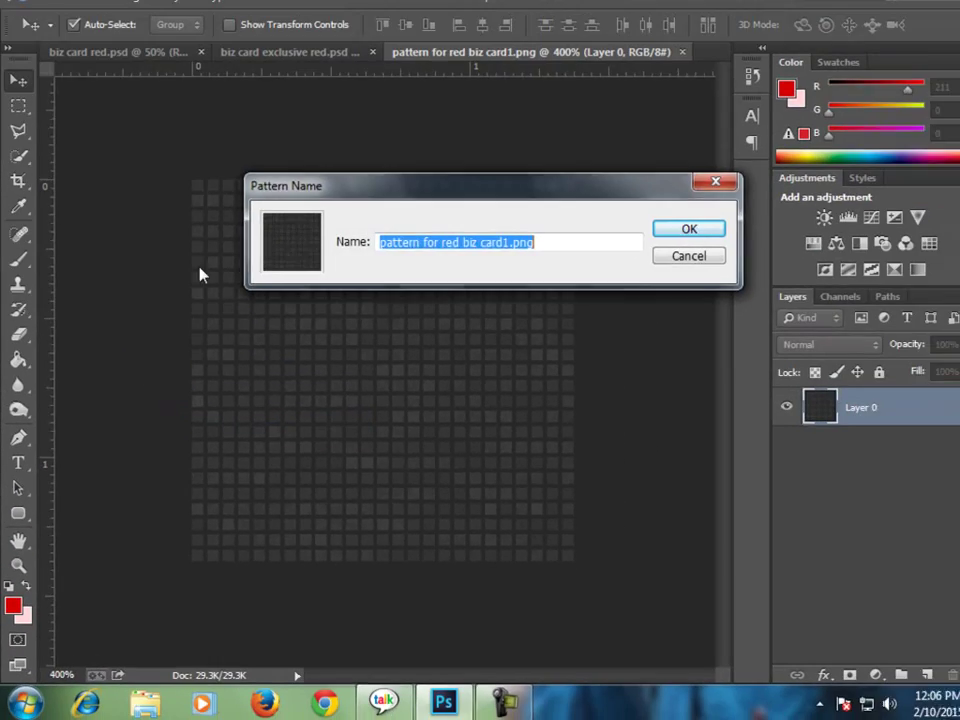
left_click_drag(481, 180, 471, 211)
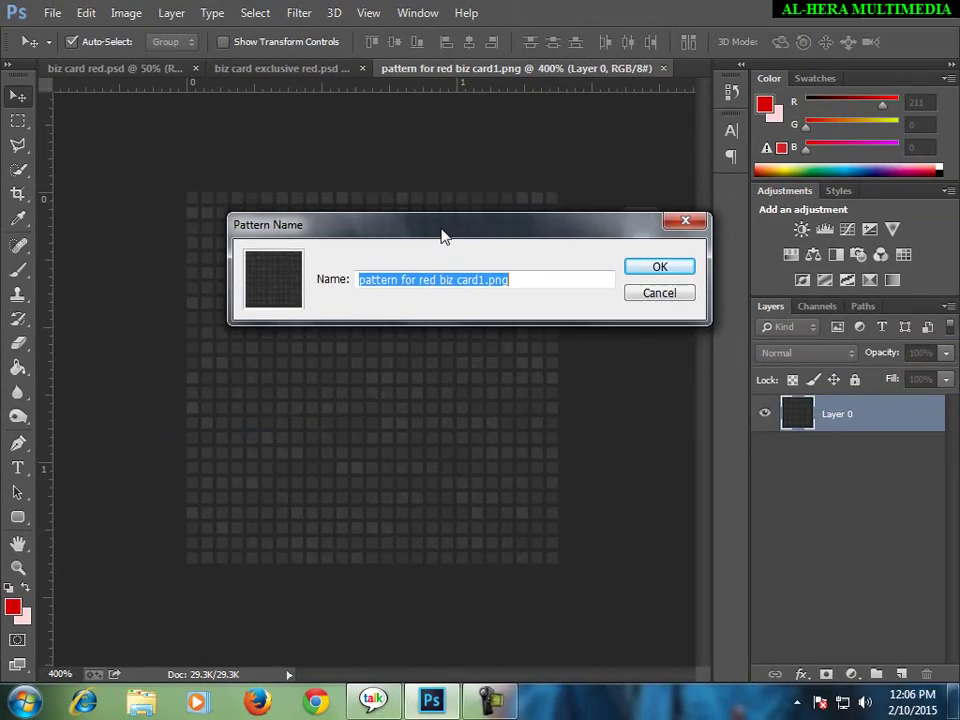
type("biz card")
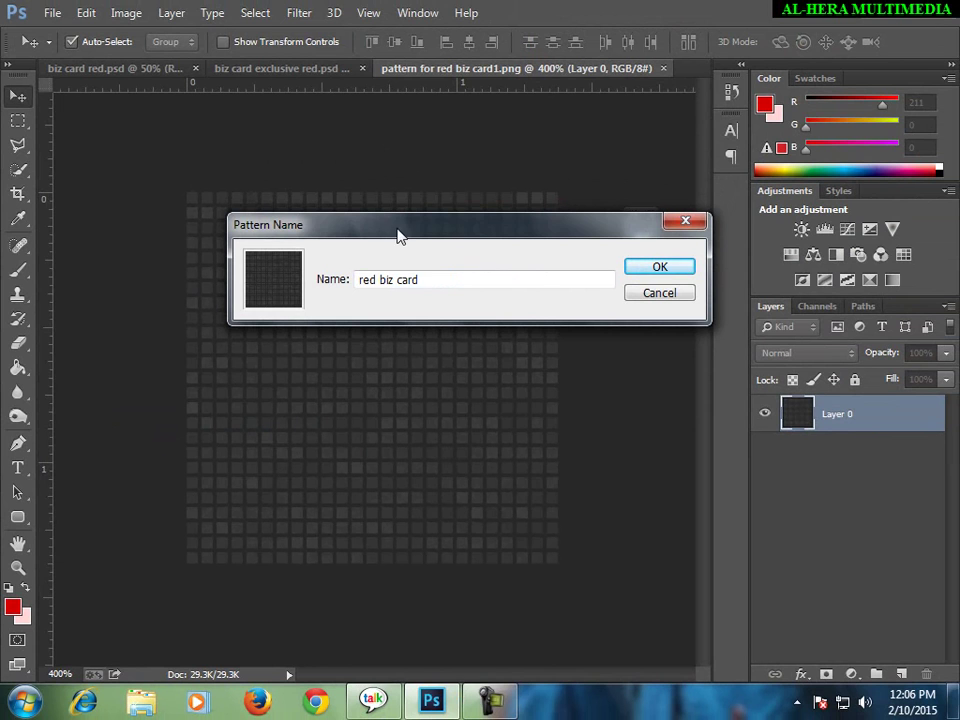
left_click(646, 272)
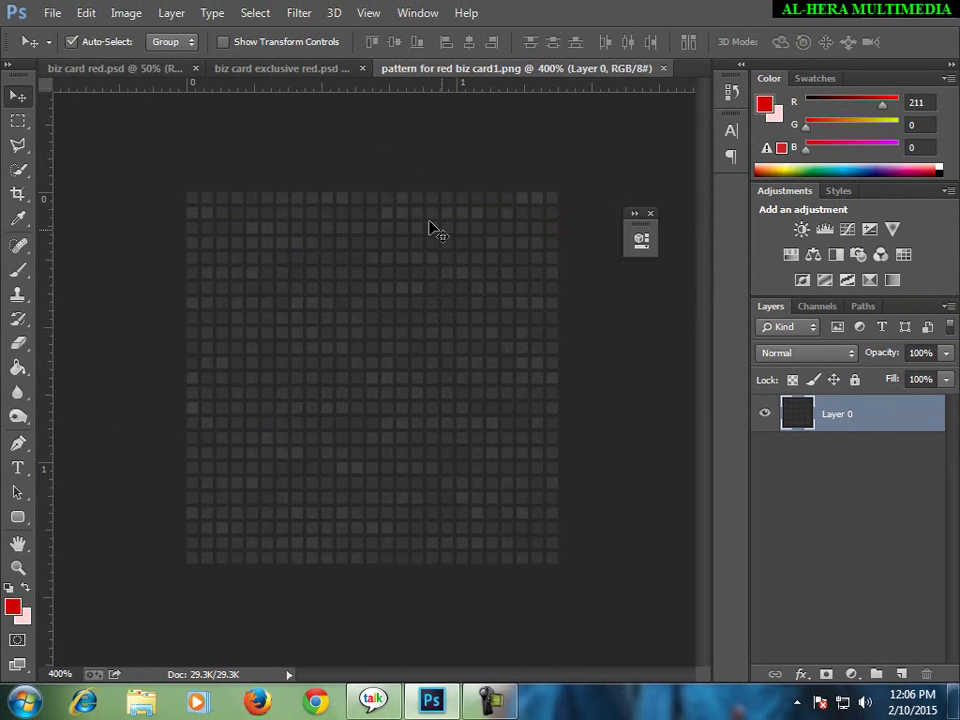
left_click(661, 69)
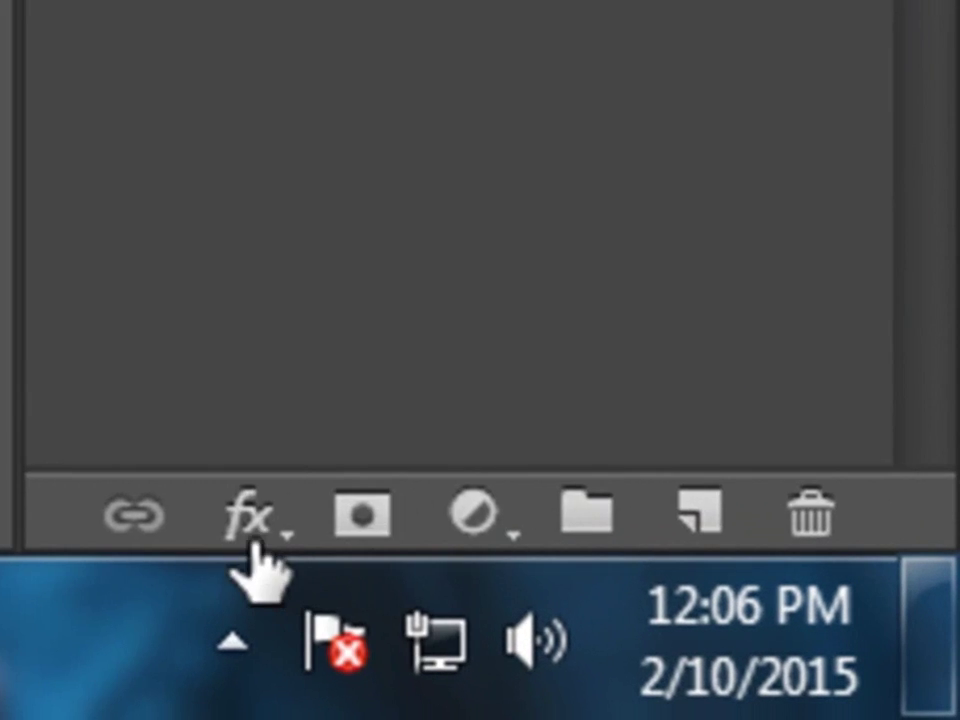
- Add a Pattern Overlay to the yellow rounded rectangle, using the newly defined red biz card pattern at 100% opacity
left_click(252, 525)
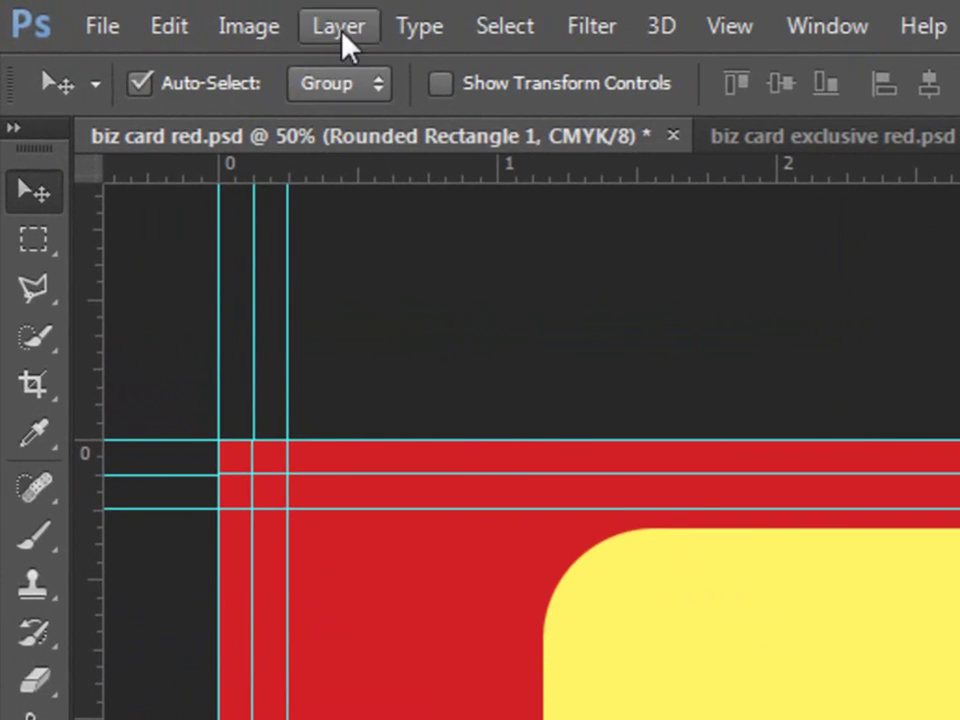
left_click(259, 23)
mouse_move(330, 220)
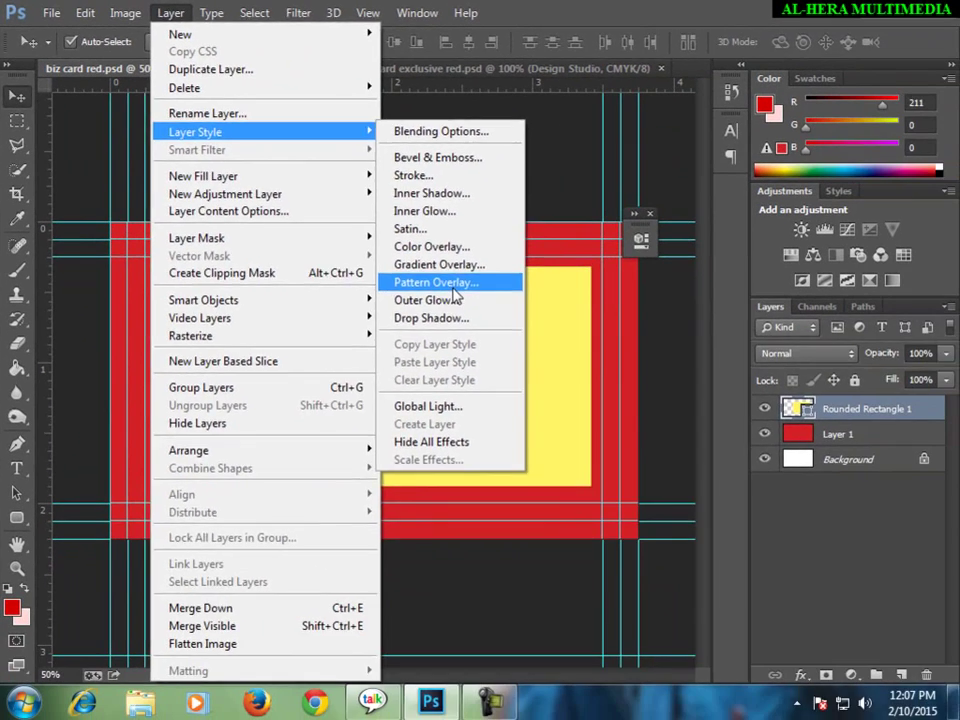
left_click(453, 288)
left_click_drag(486, 383, 555, 380)
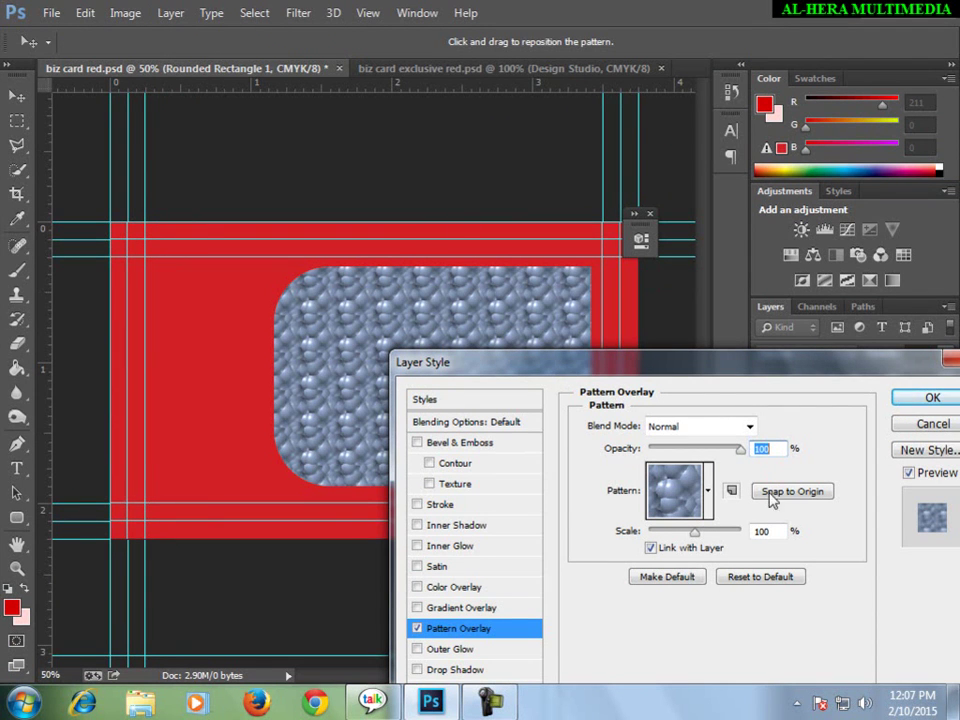
left_click(709, 492)
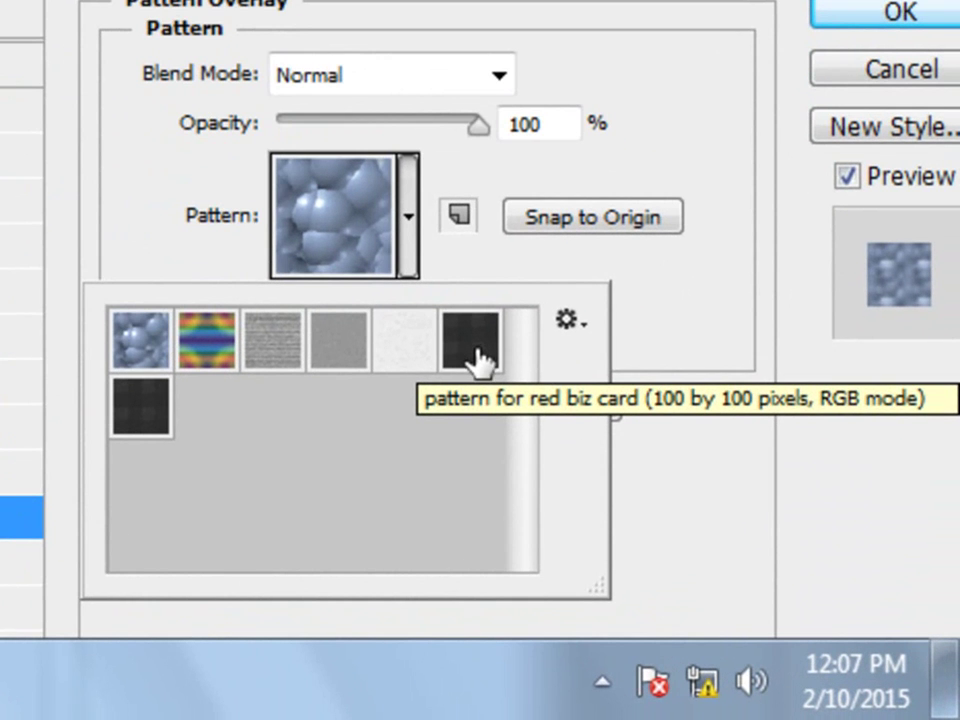
left_click(146, 422)
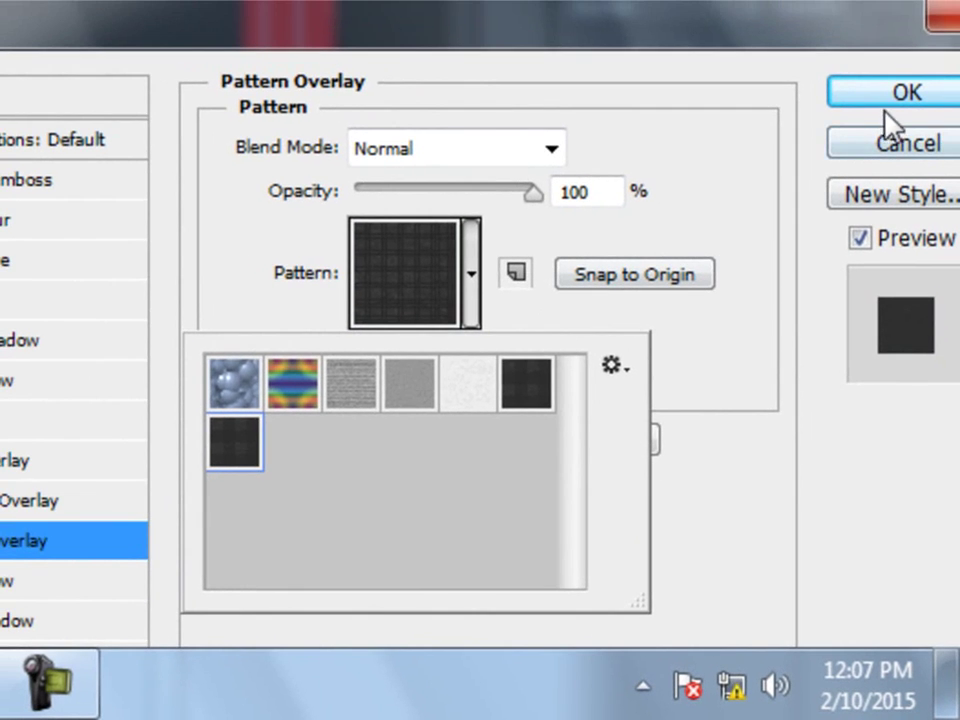
left_click(845, 98)
left_click(845, 98)
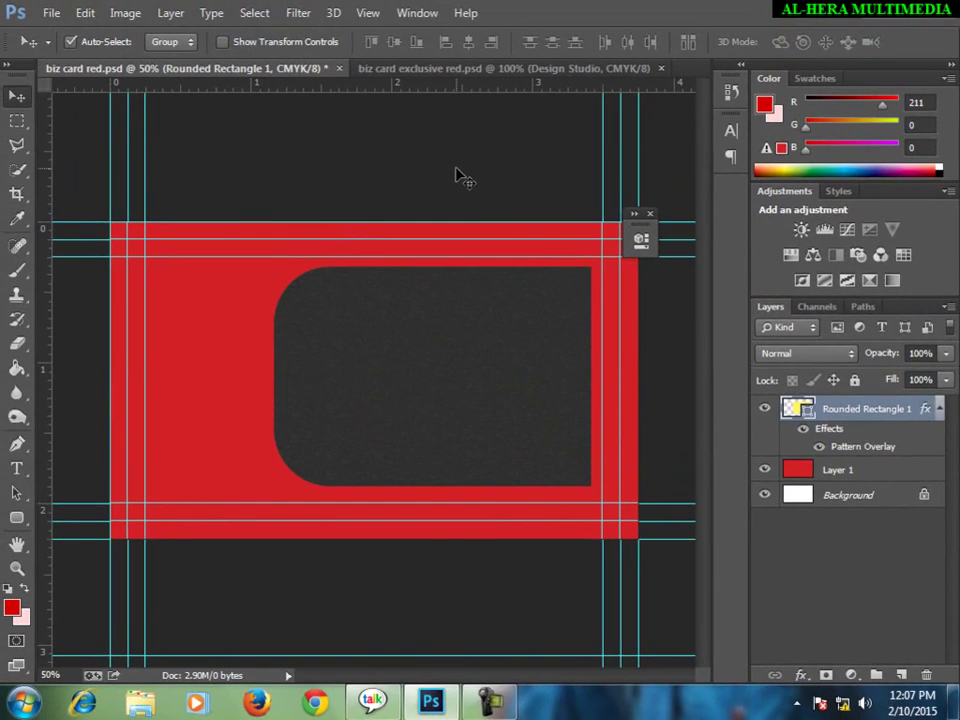
- Examine the panel's grid texture up close and compare it with the panel on the finished card
key("ctrl+plus")
key("ctrl+plus")
key("ctrl+plus")
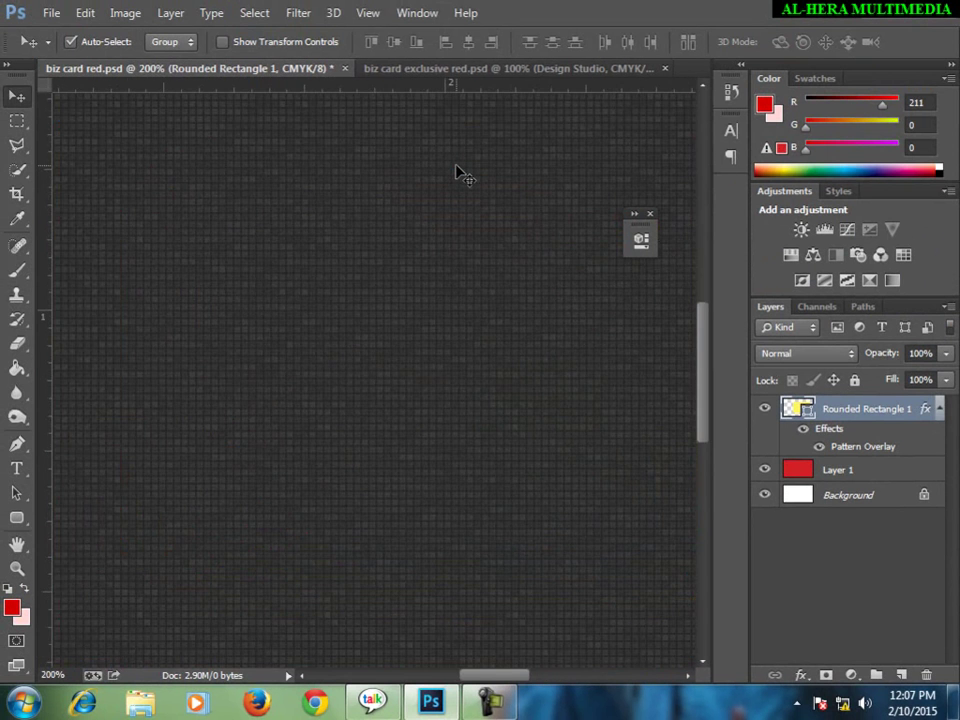
key("ctrl+minus")
key("ctrl+plus")
key("ctrl+minus")
key("ctrl+minus")
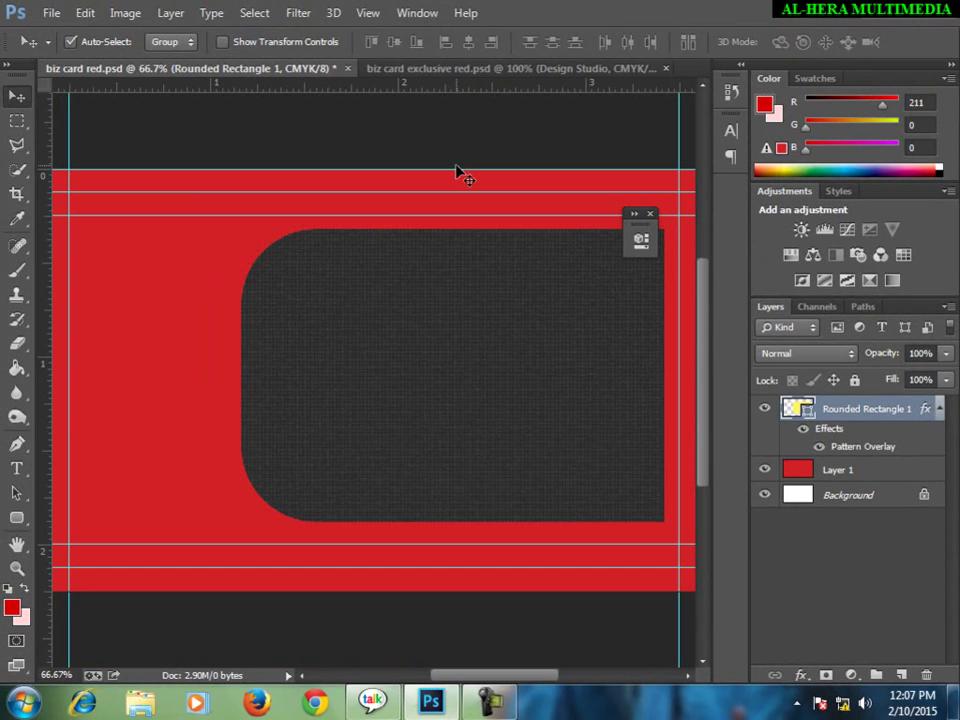
left_click(450, 68)
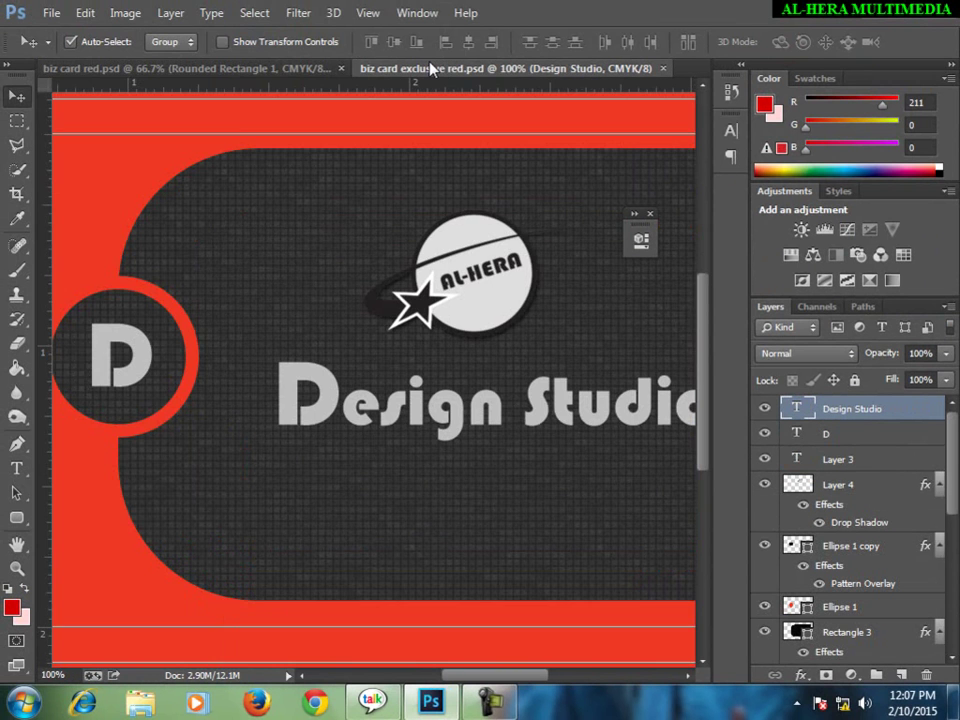
key("ctrl+0")
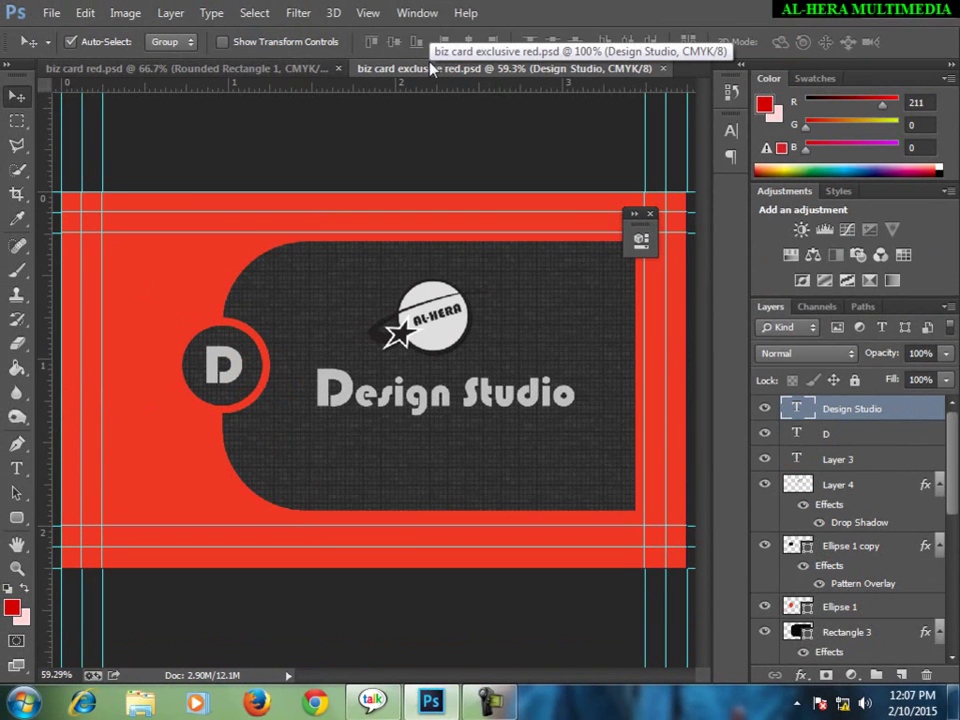
key("ctrl+Tab")
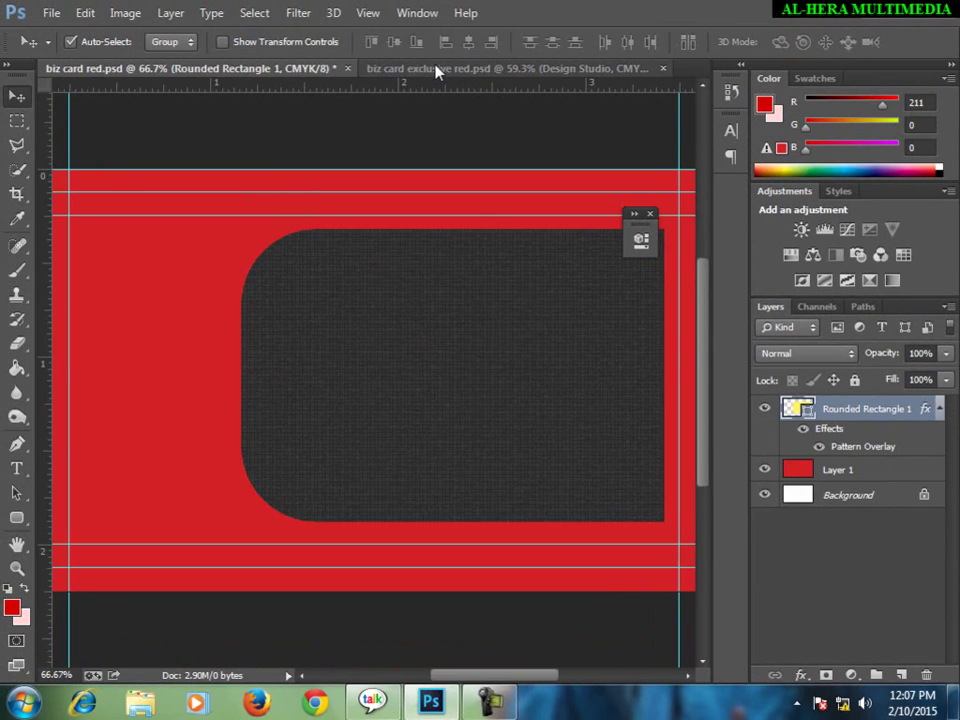
left_click(430, 69)
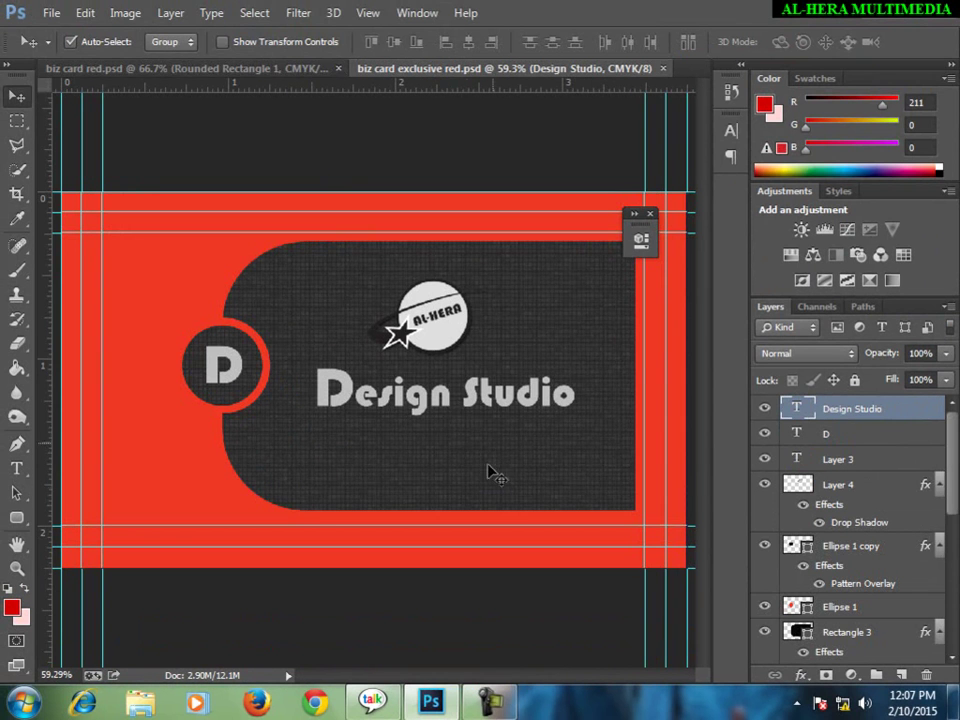
left_click(296, 69)
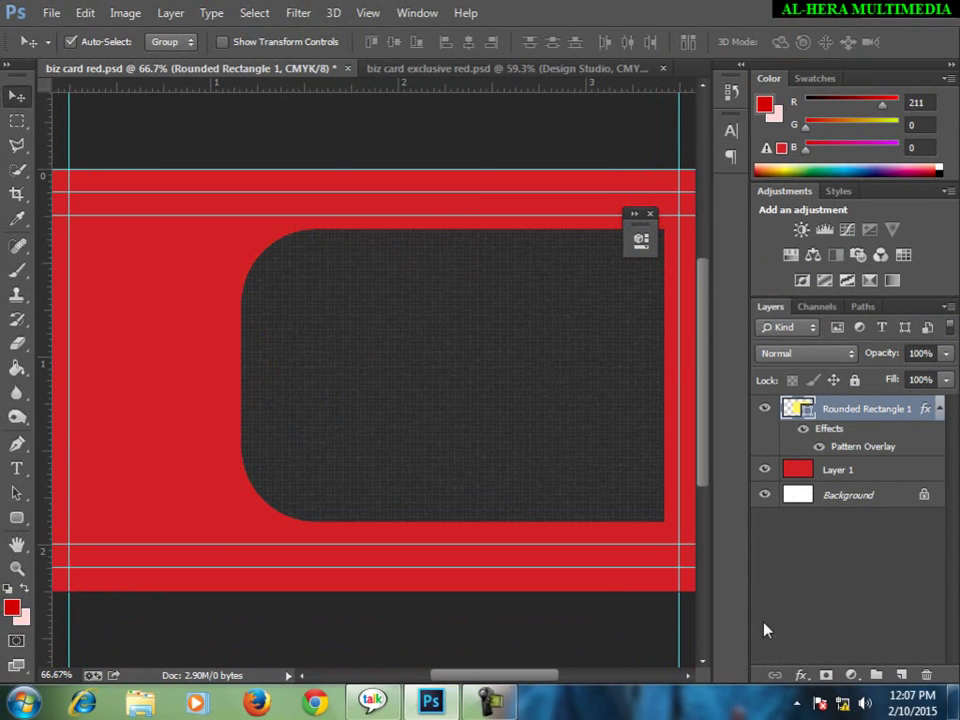
- Try a Multiply drop shadow at 13% opacity on the dark panel, and switch the effect off again
left_click(801, 675)
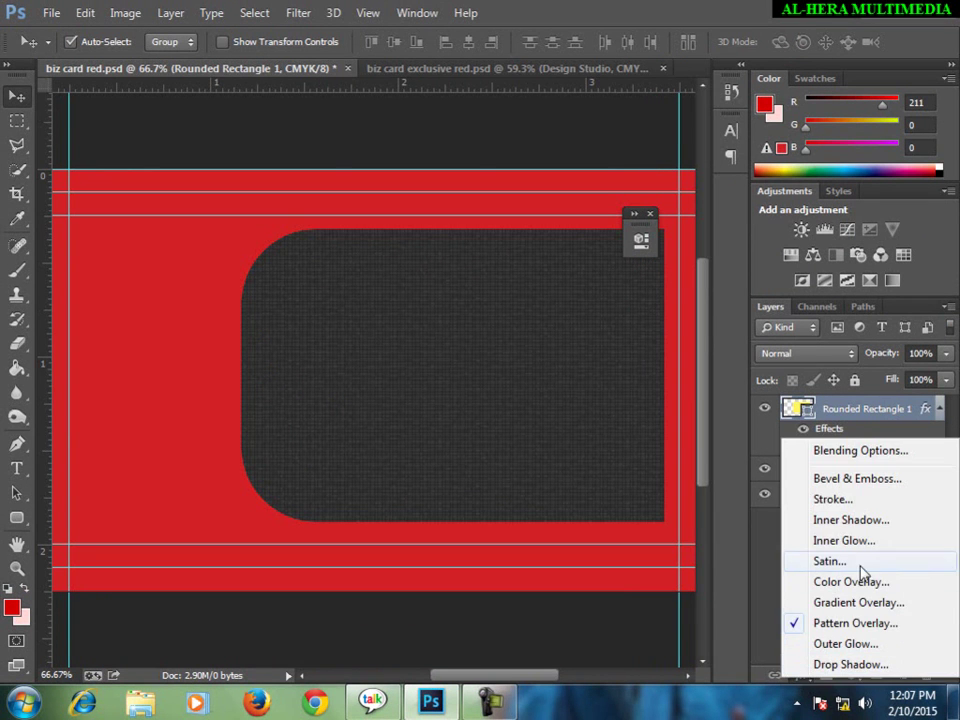
left_click(849, 664)
left_click_drag(515, 366, 688, 238)
left_click_drag(887, 308, 842, 318)
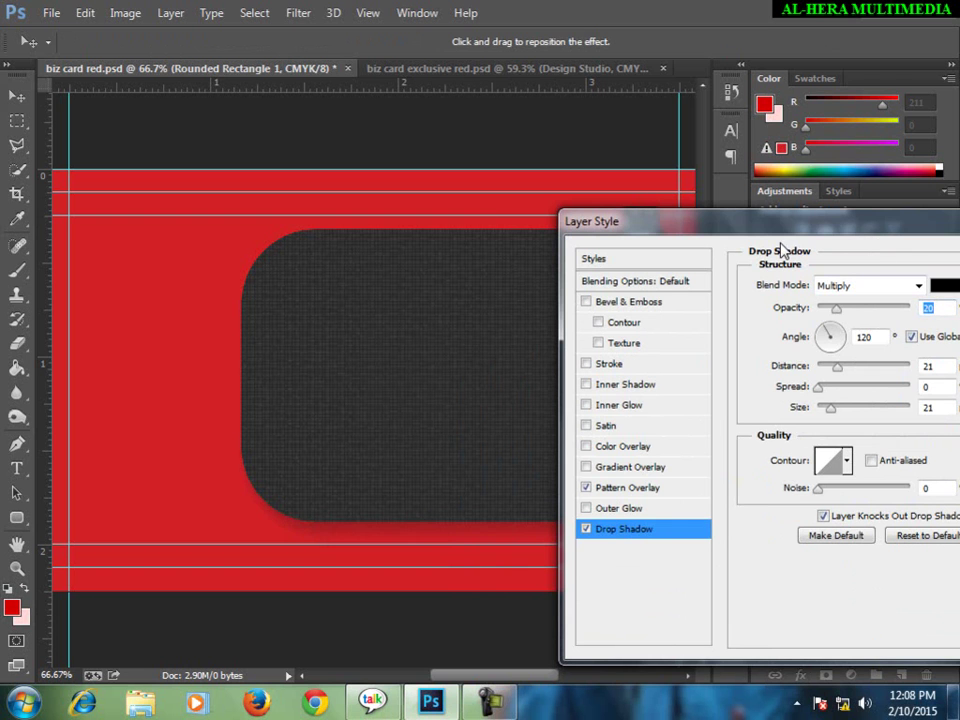
left_click_drag(806, 231, 508, 545)
left_click_drag(658, 320, 911, 113)
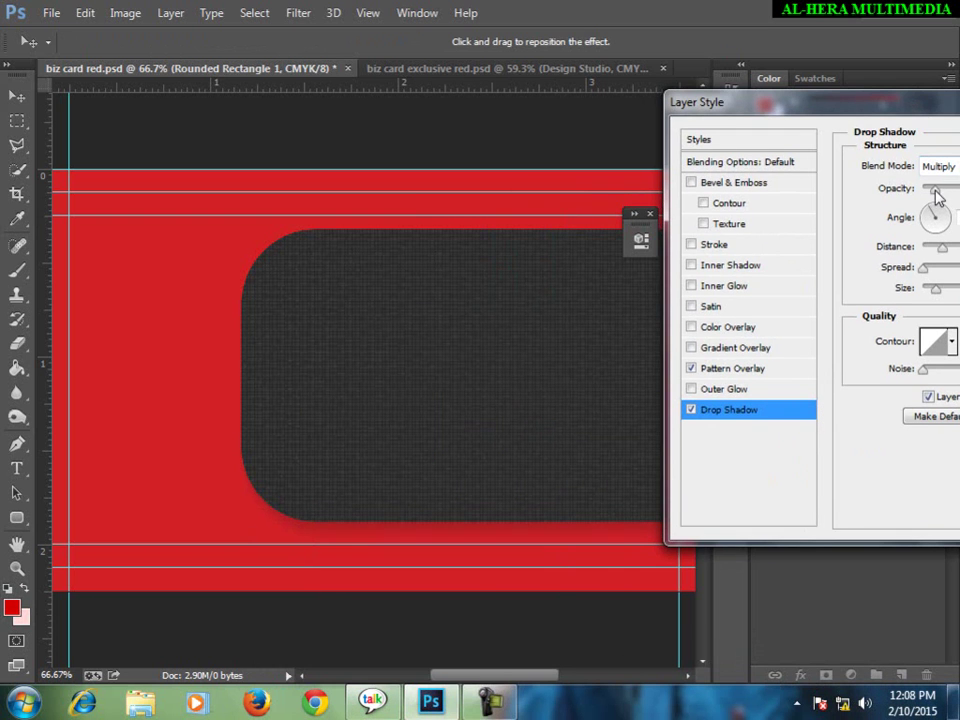
left_click_drag(856, 118, 664, 323)
left_click(500, 615)
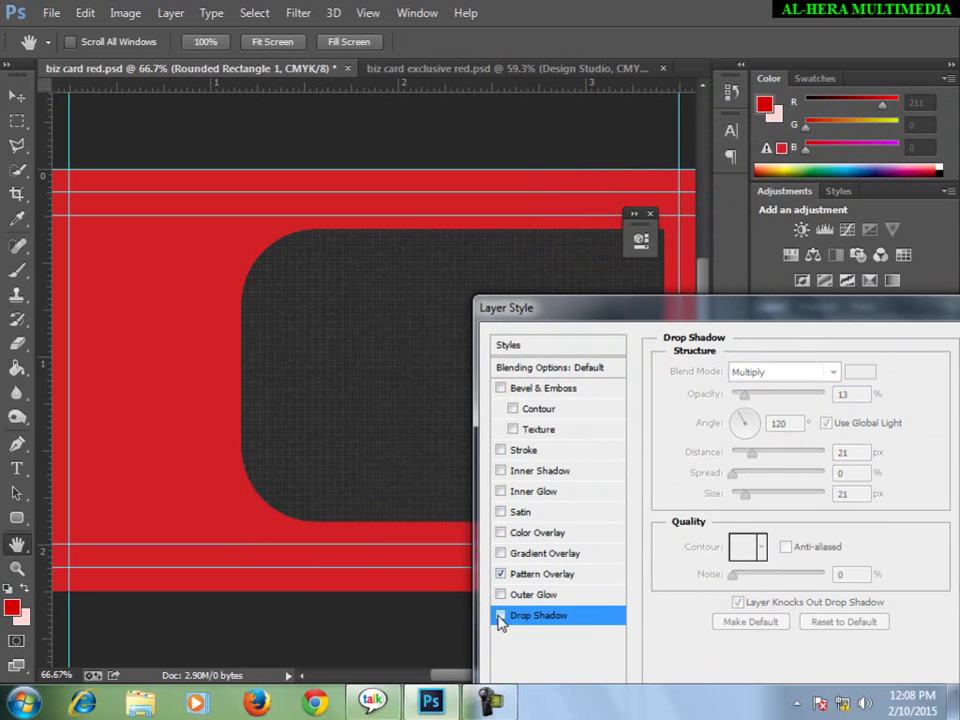
left_click(500, 615)
left_click(500, 615)
left_click_drag(665, 300, 458, 315)
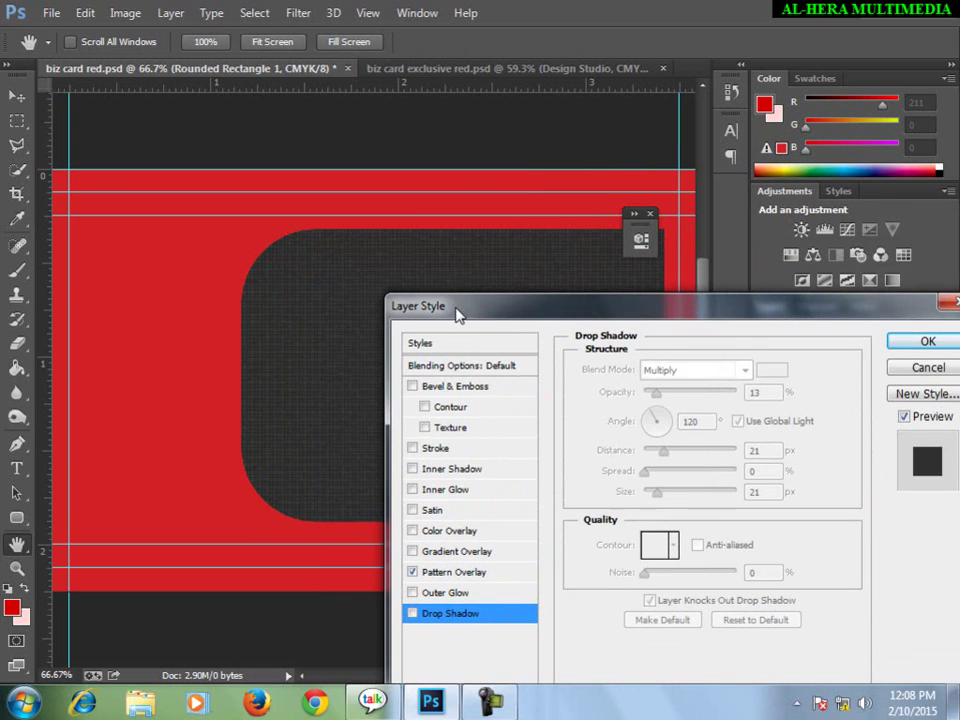
left_click(906, 343)
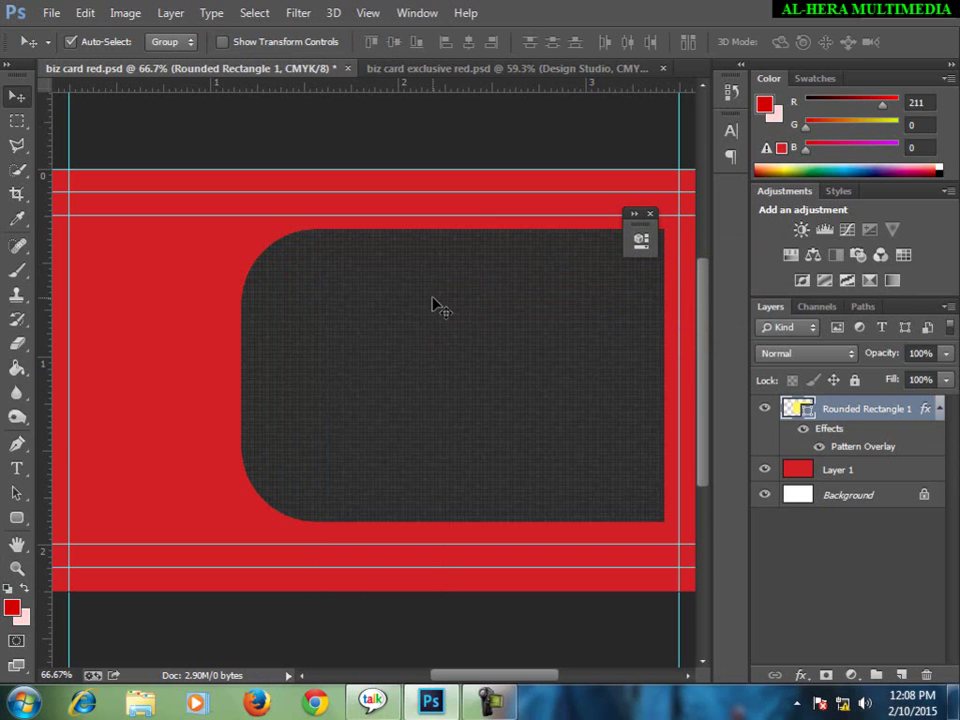
- Check the circle on the finished card, and add a new empty layer above the patterned panel
left_click(449, 70)
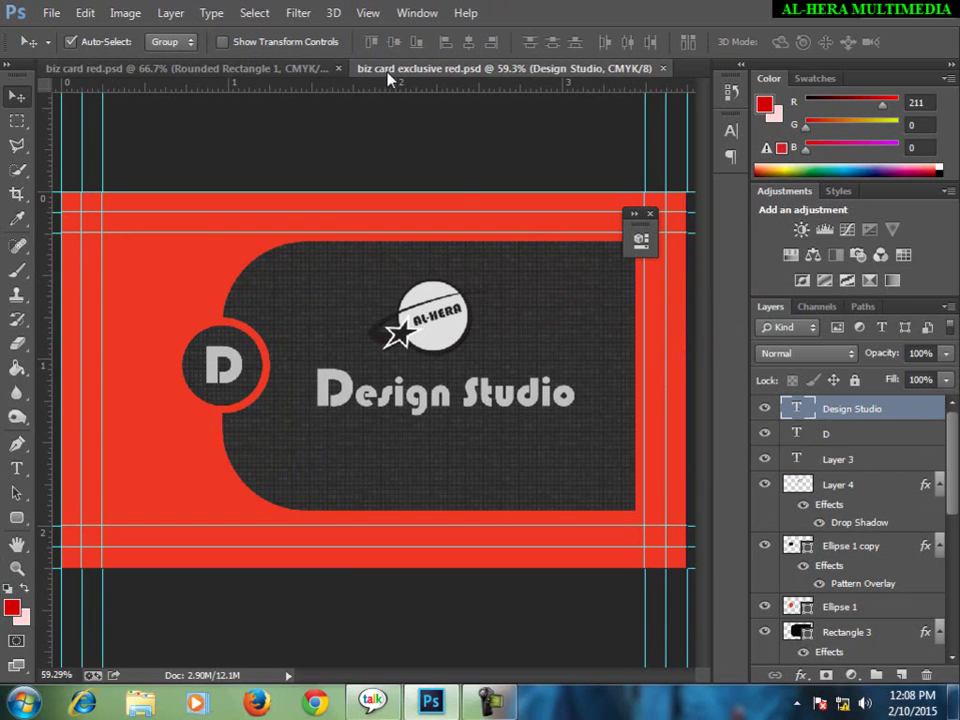
left_click(281, 68)
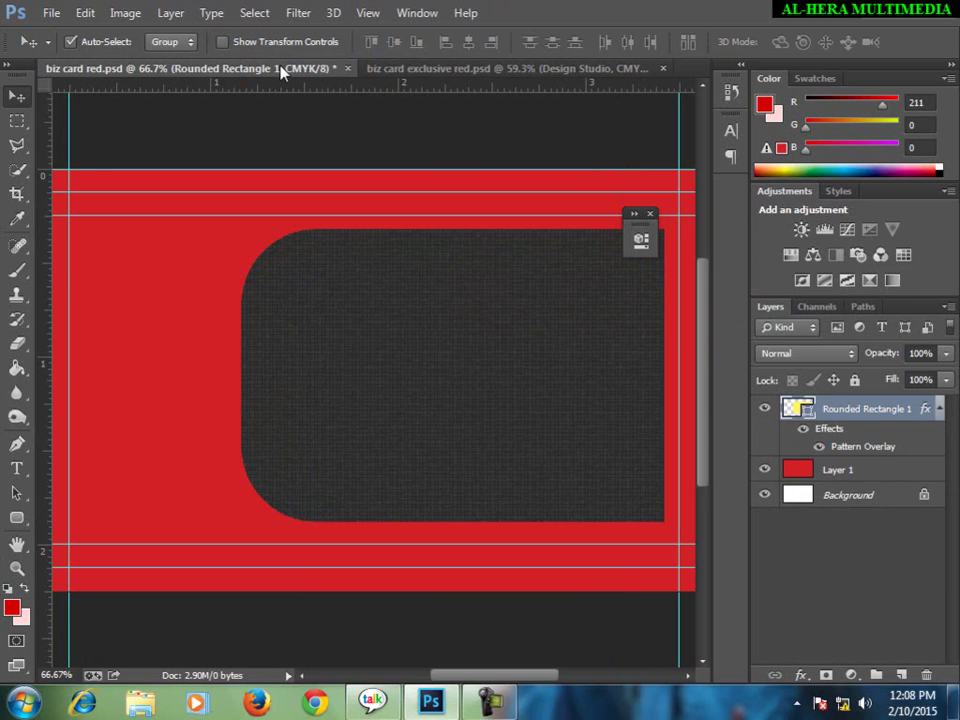
left_click(17, 517)
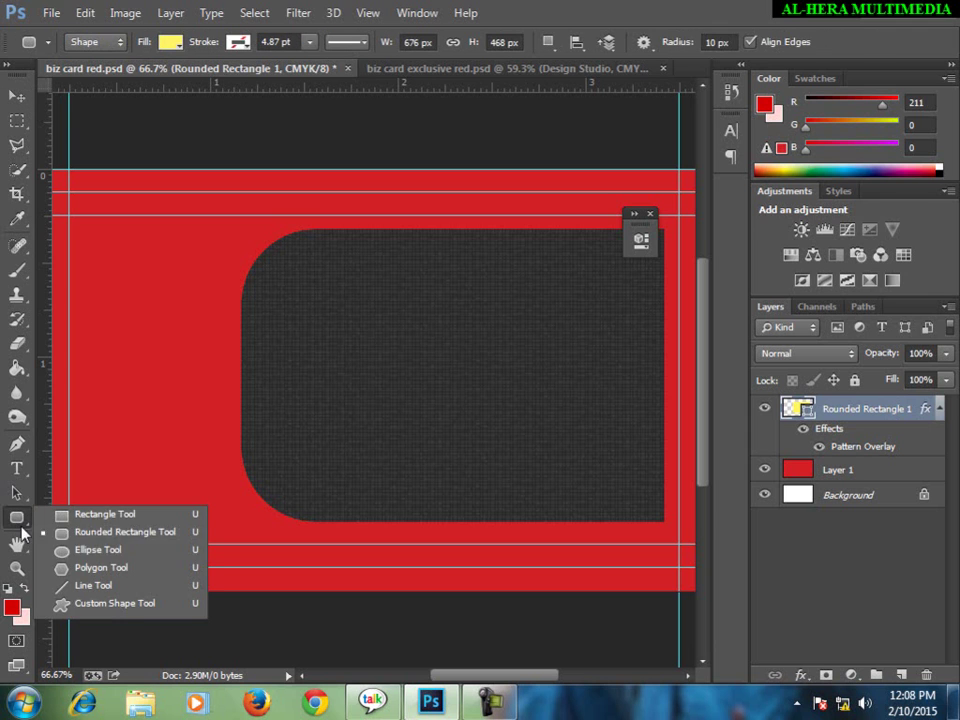
left_click(52, 556)
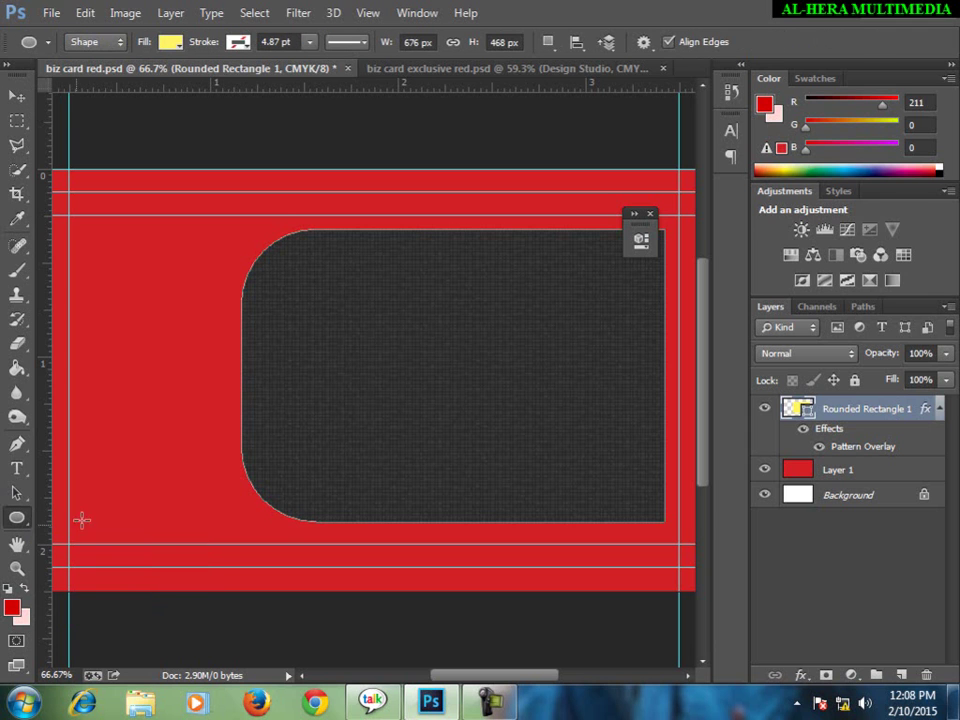
left_click(6, 96)
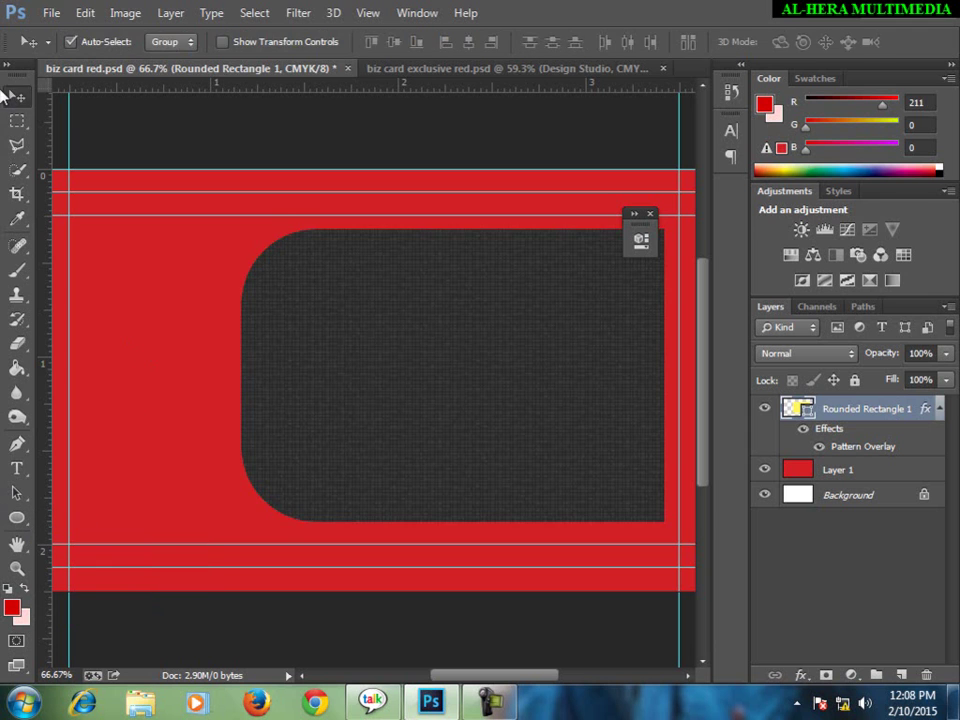
left_click(898, 676)
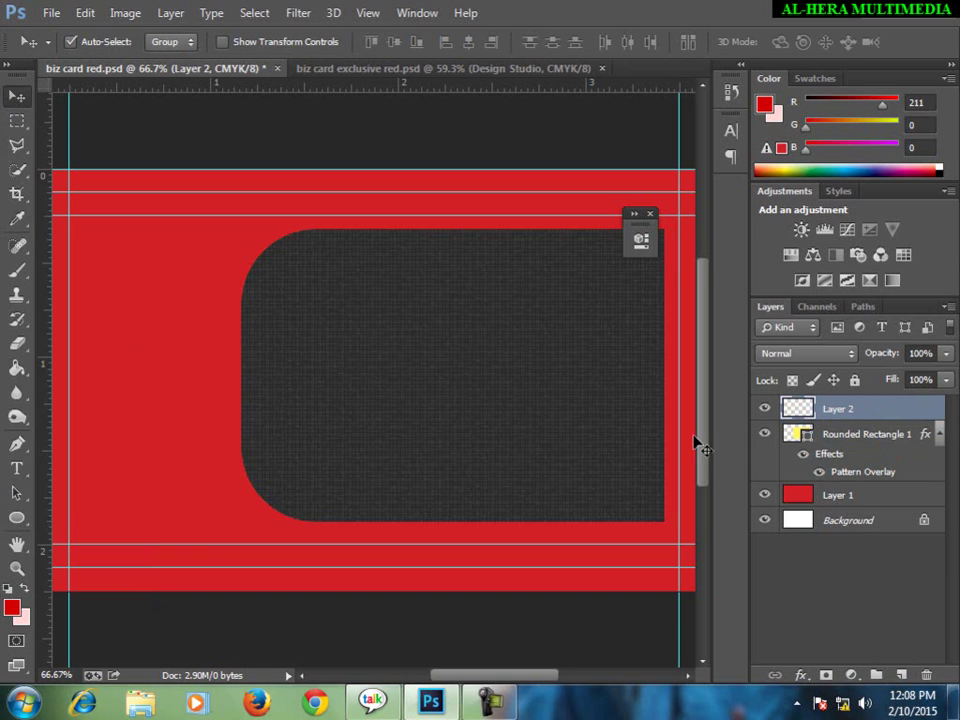
- Draw a bright yellow ellipse shape as a circle about 155 px across on the red area beside the dark panel
left_click(16, 518)
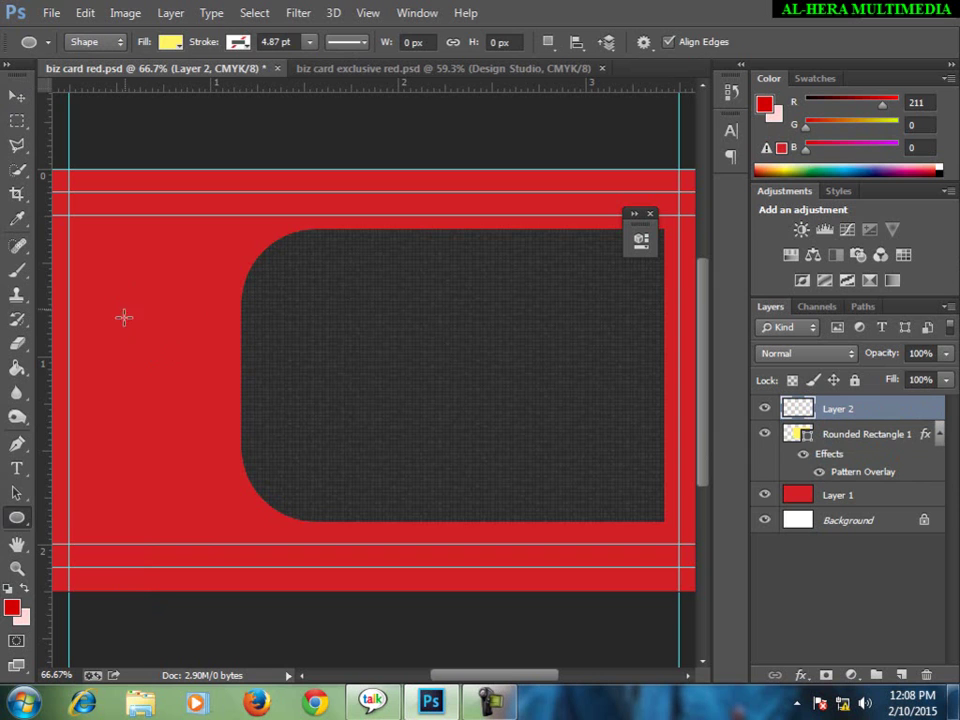
left_click(170, 42)
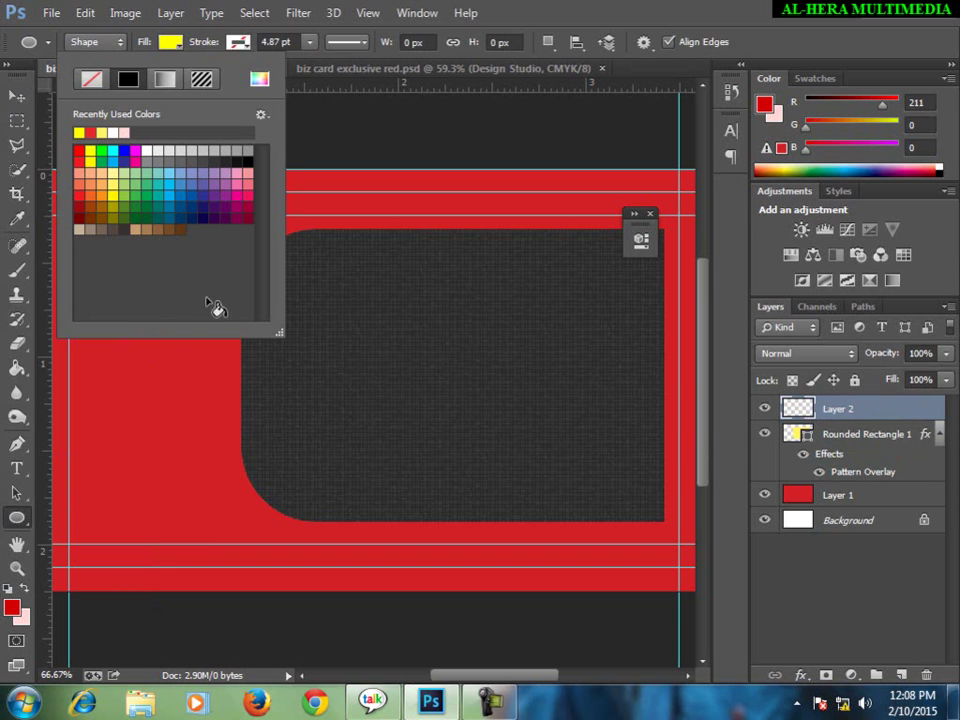
key("Return")
left_click(407, 135)
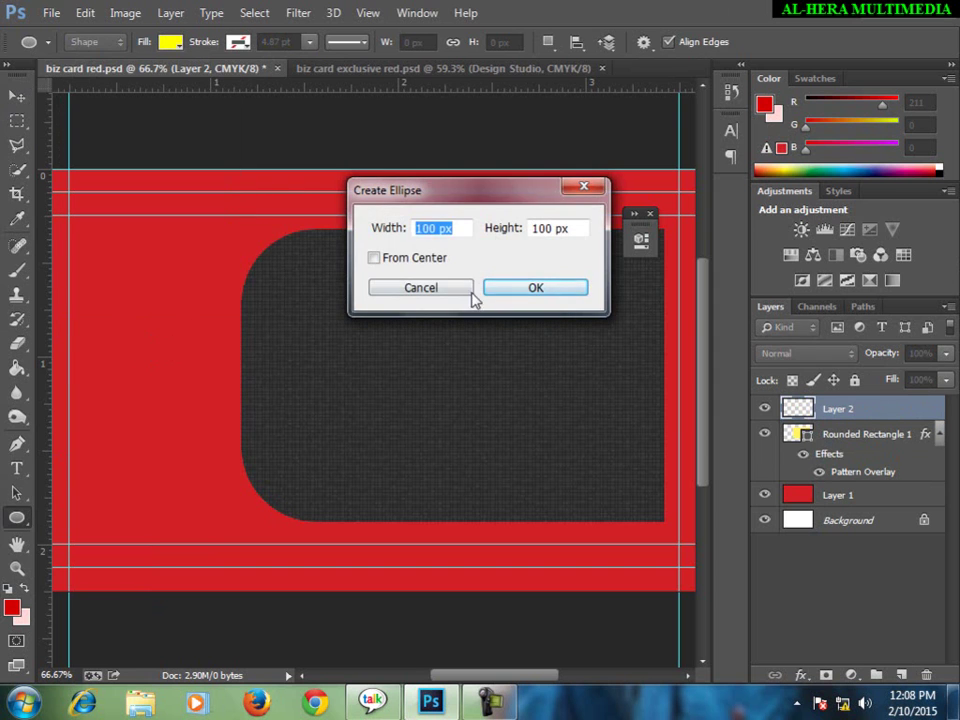
left_click(421, 287)
left_click_drag(106, 311, 203, 411)
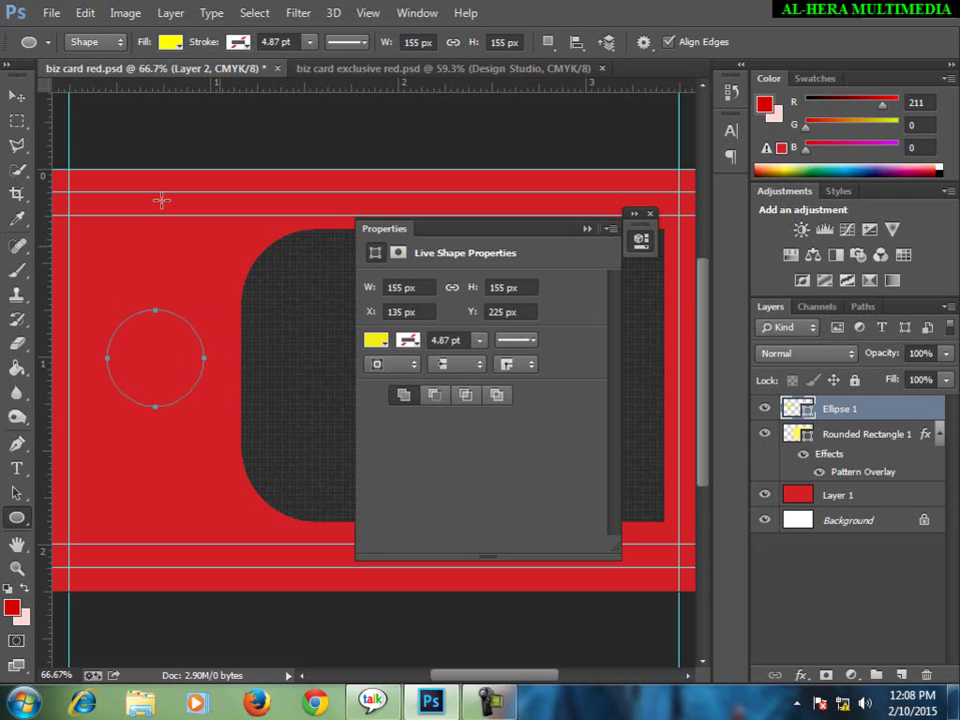
left_click(18, 98)
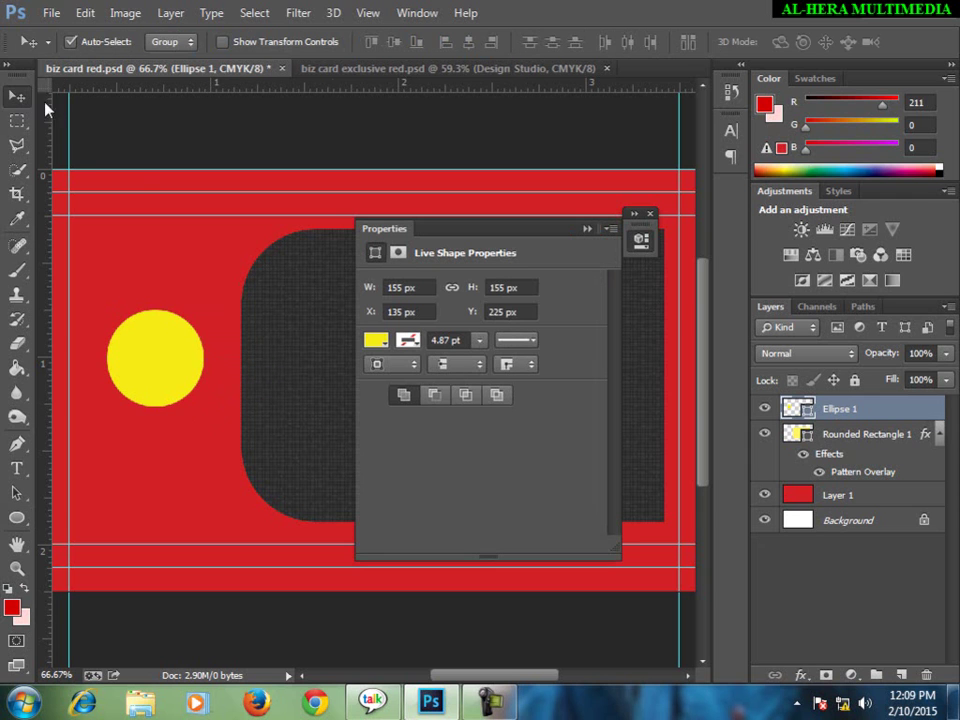
- Check the circle on the finished card and give the yellow circle a solid red stroke
left_click(415, 345)
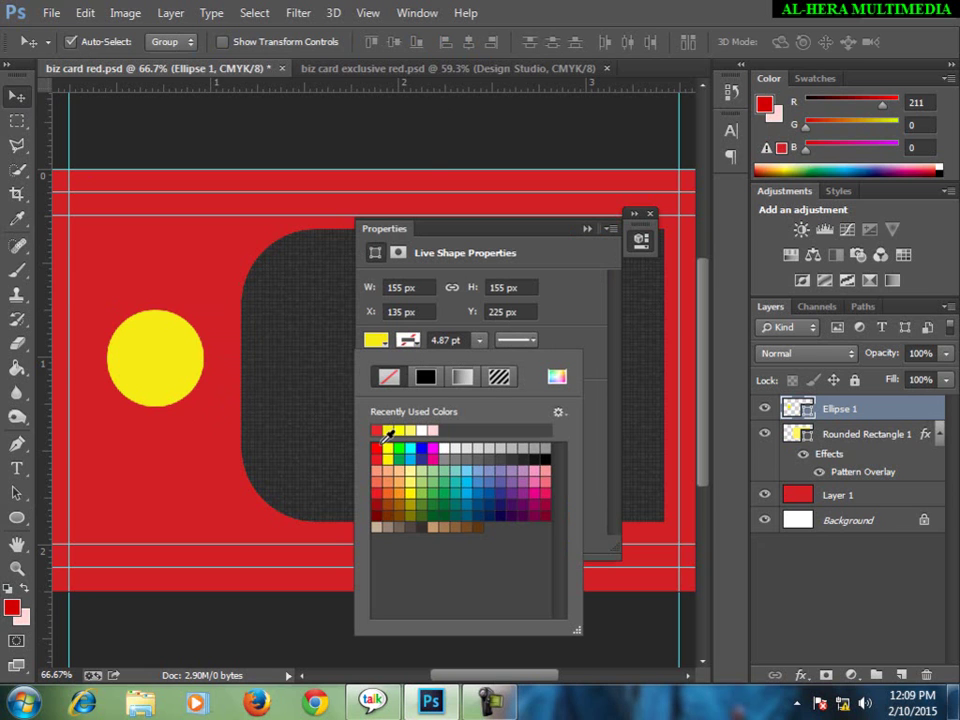
left_click(386, 70)
left_click(386, 70)
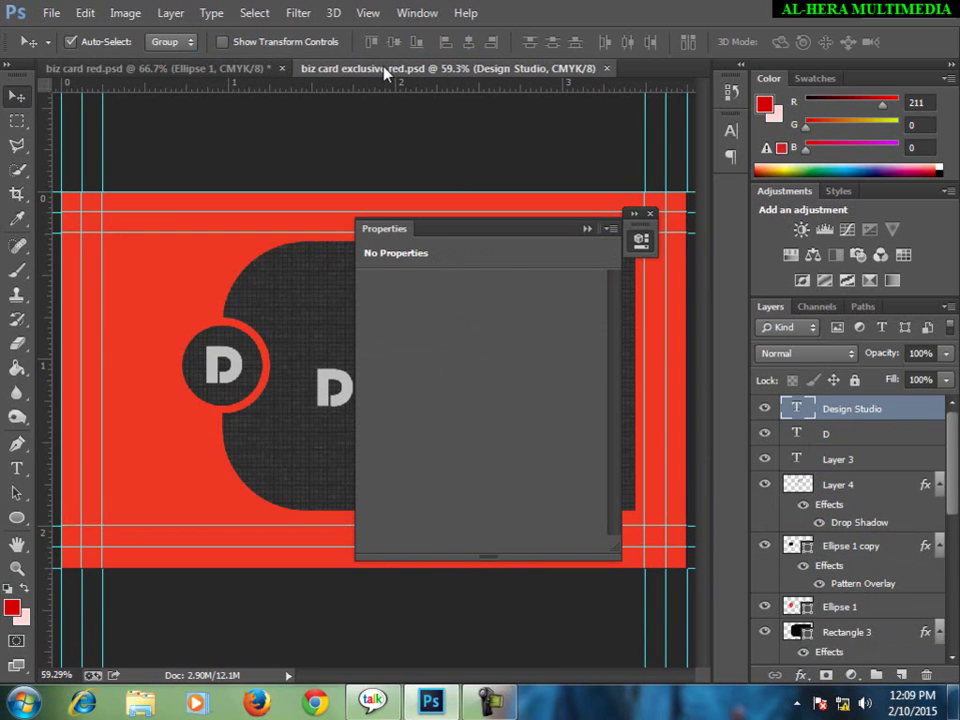
left_click(225, 70)
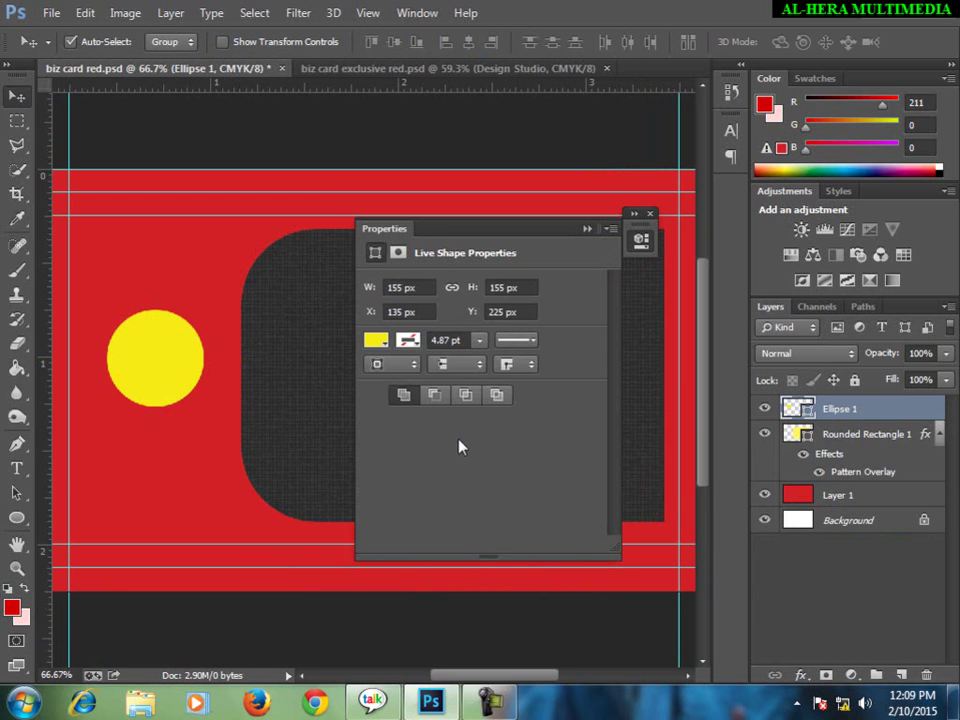
left_click(410, 342)
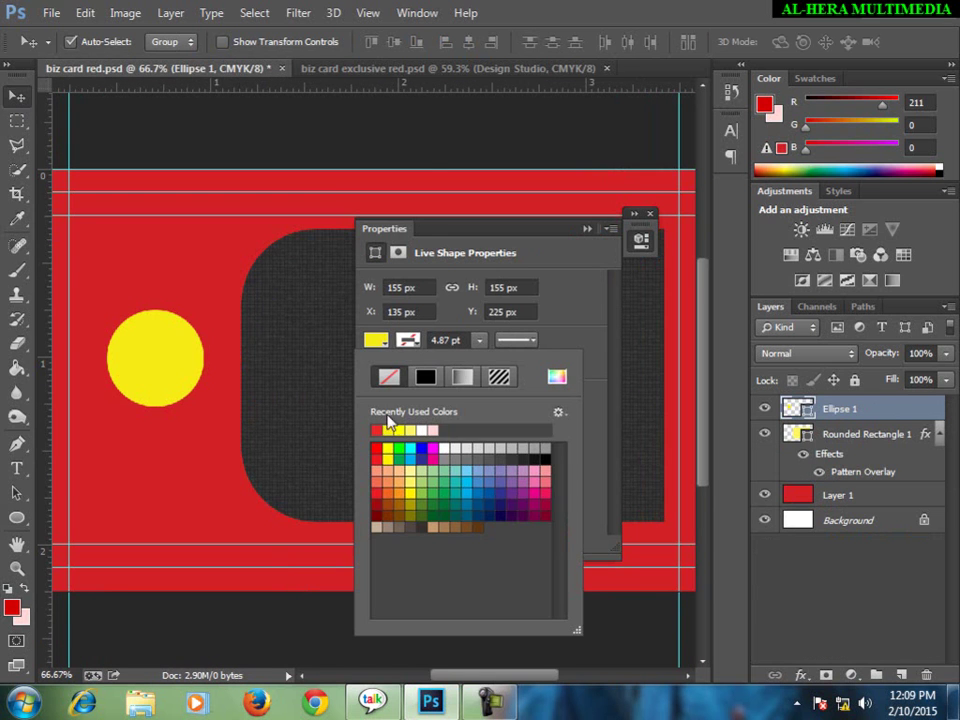
left_click(377, 430)
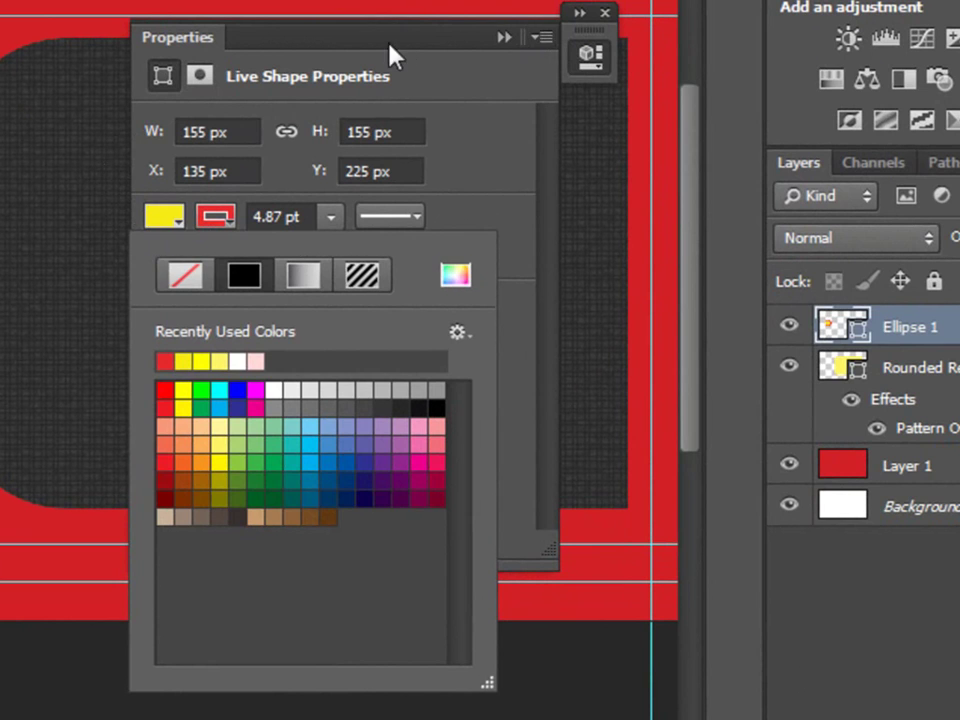
- Move the circle onto the dark panel's left edge at about X 272 px, Y 227 px, and compare it with the finished card
left_click_drag(390, 55, 760, 57)
left_click_drag(10, 292, 10, 258)
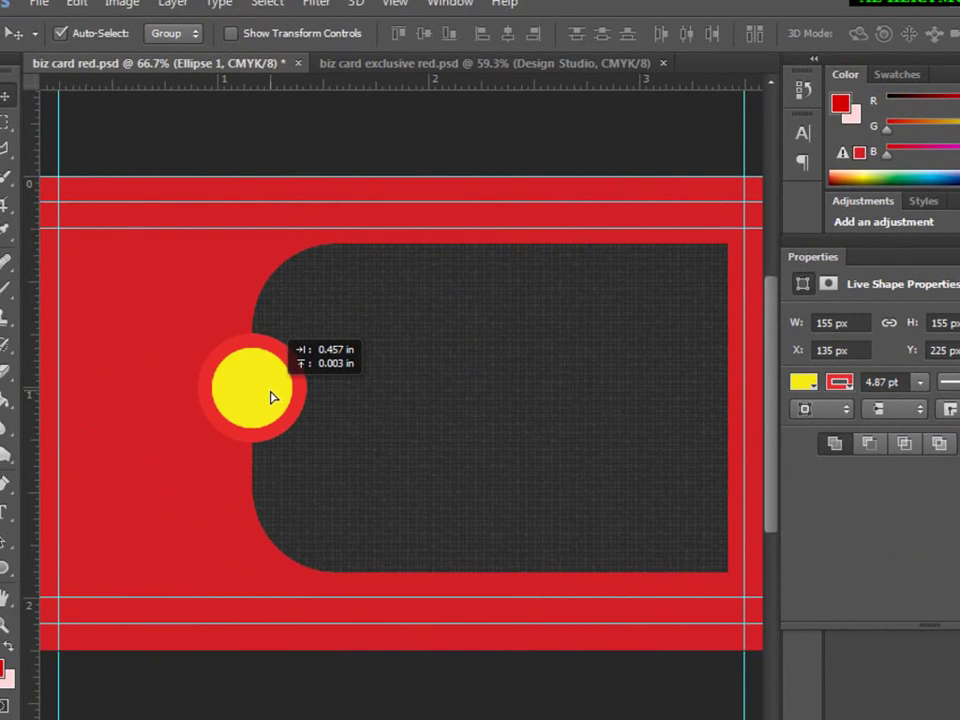
left_click_drag(272, 397, 278, 400)
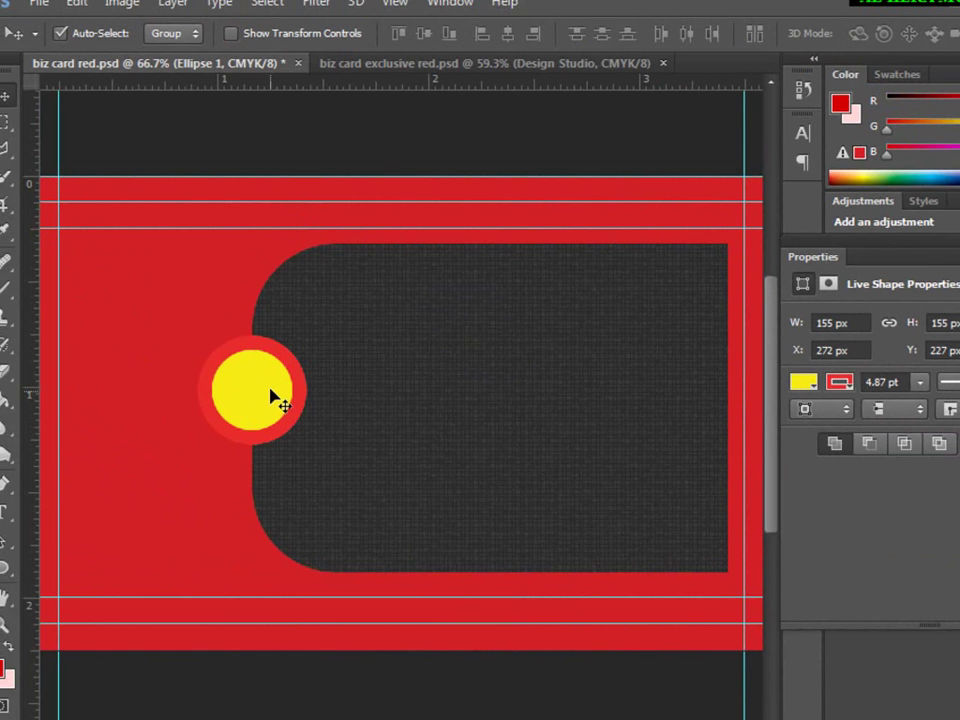
left_click(482, 64)
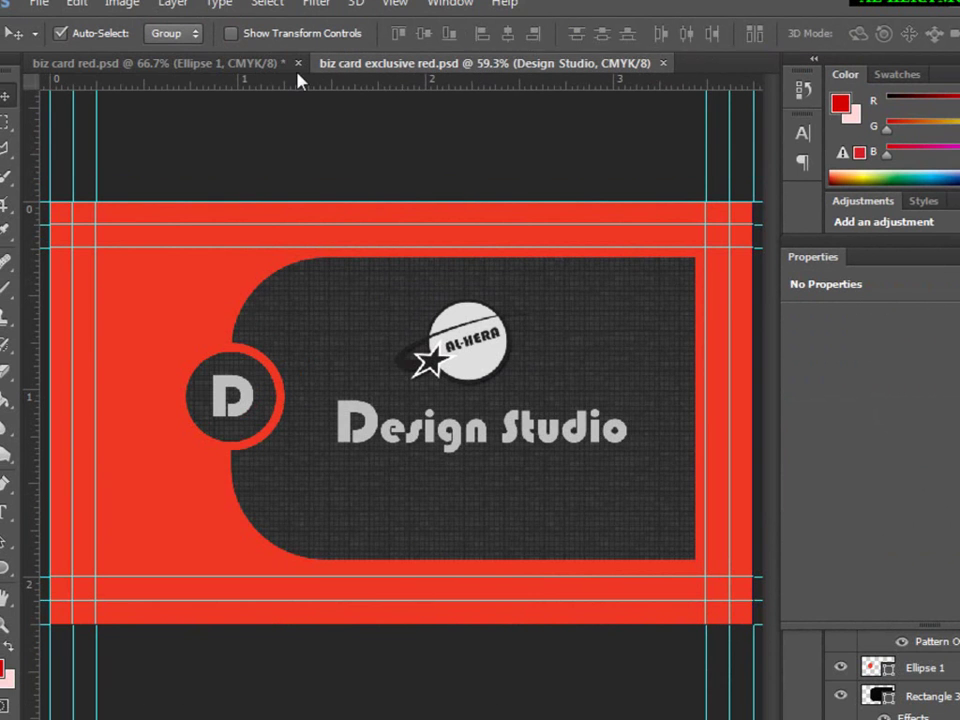
left_click(258, 64)
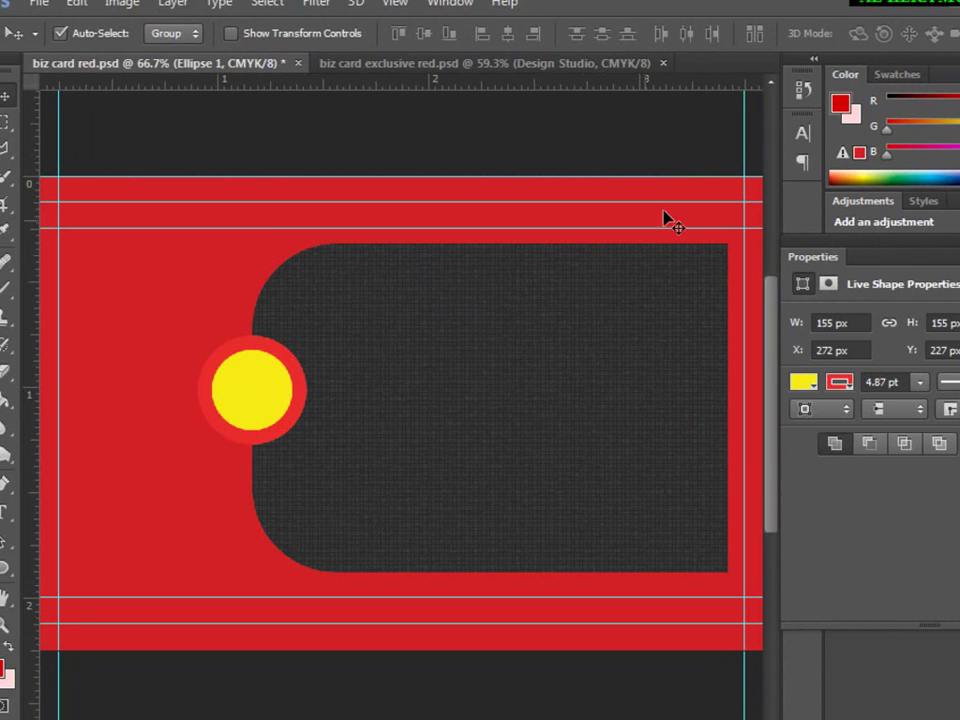
- Reduce the circle's red stroke width to 3.3 pt and collapse the shape properties
left_click(799, 95)
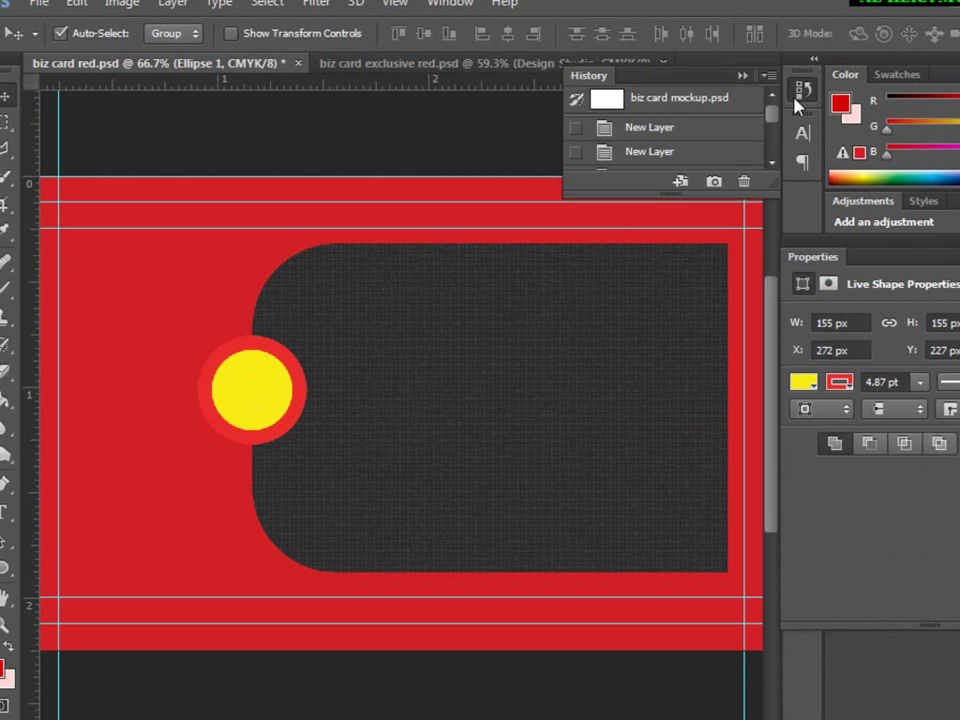
left_click(799, 95)
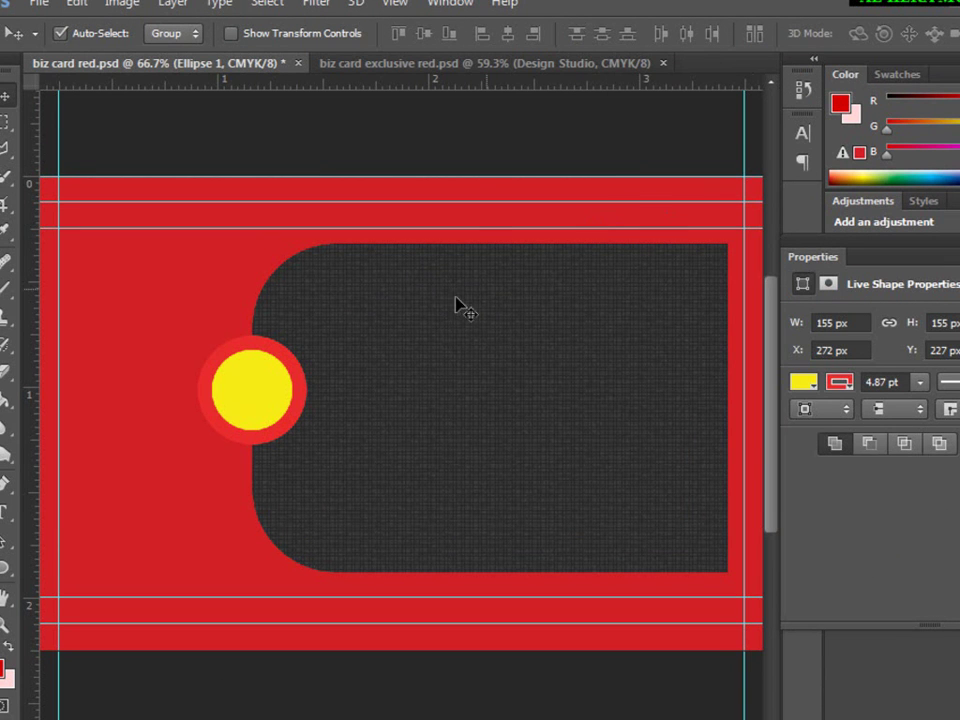
key("F7")
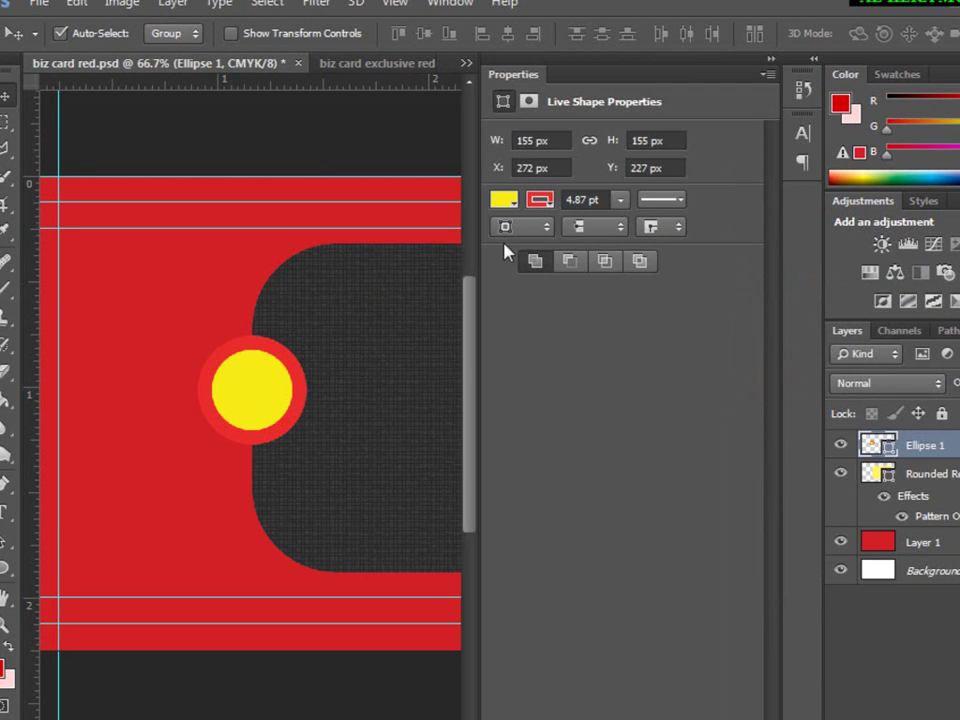
left_click(620, 200)
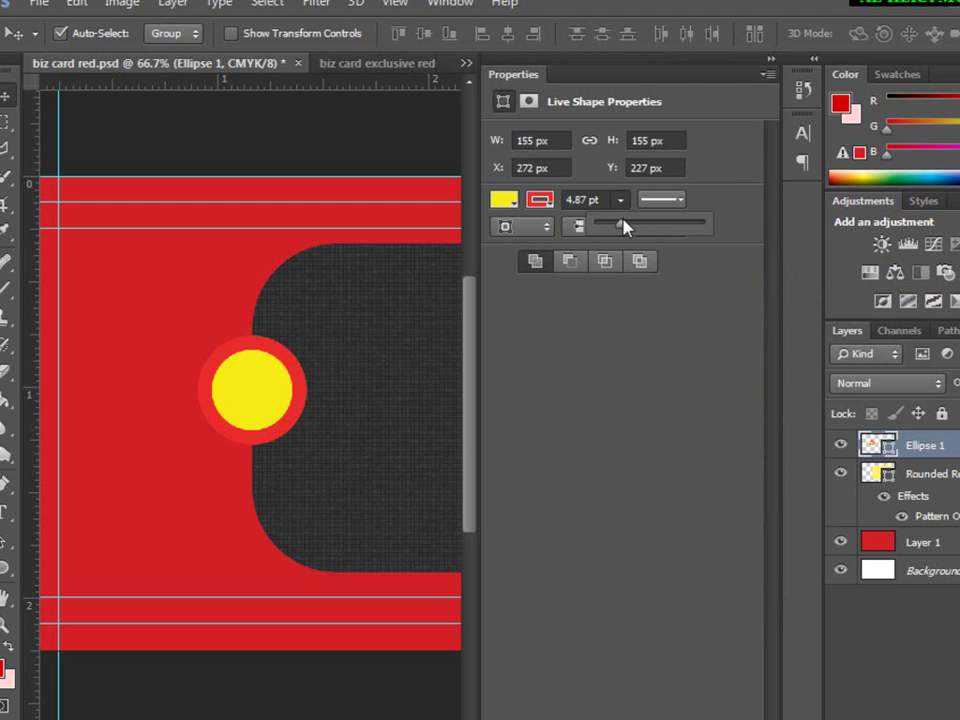
left_click_drag(621, 230, 620, 232)
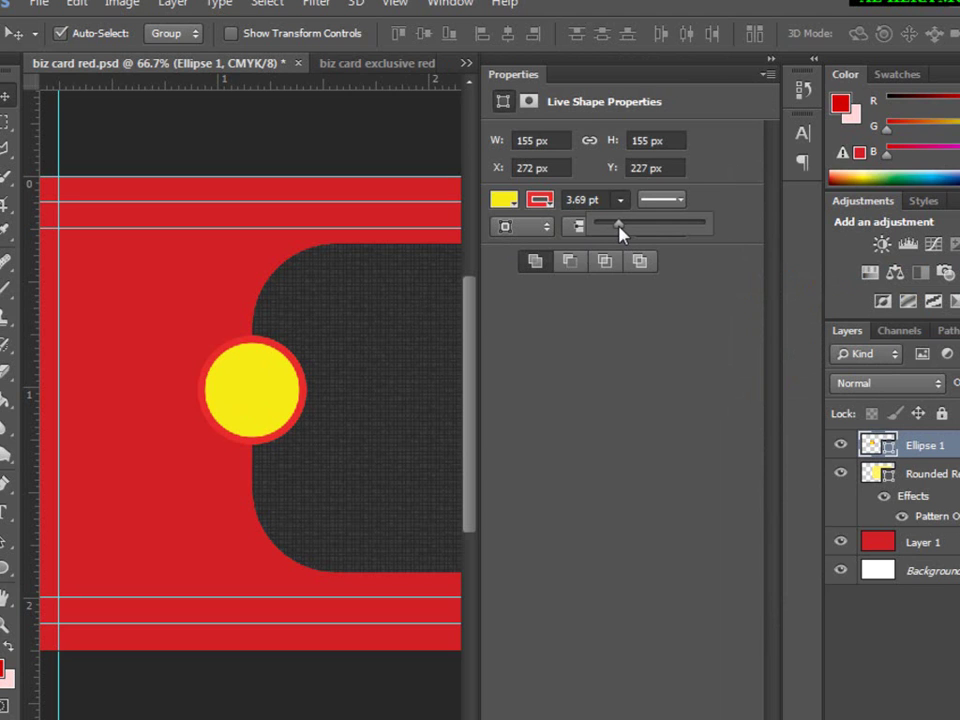
left_click_drag(620, 232, 618, 232)
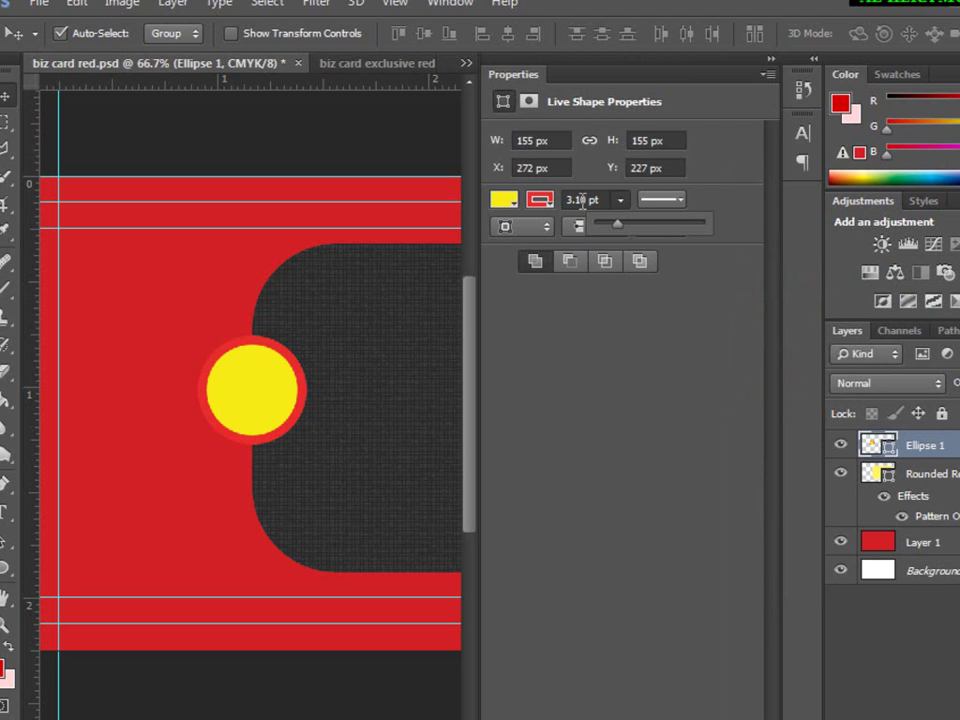
left_click(582, 200)
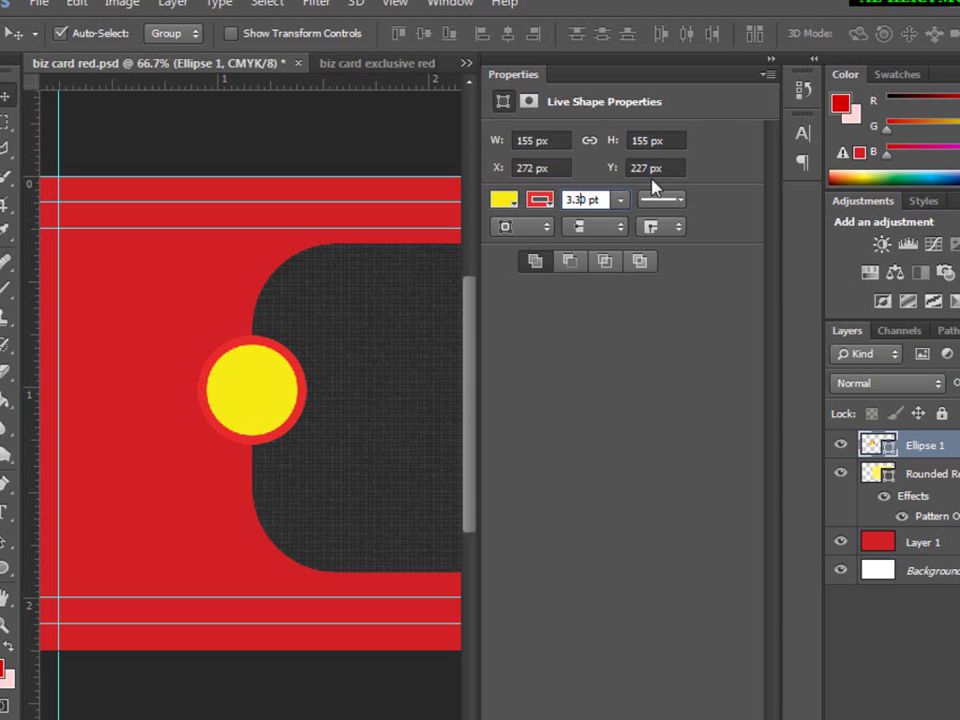
key("Tab")
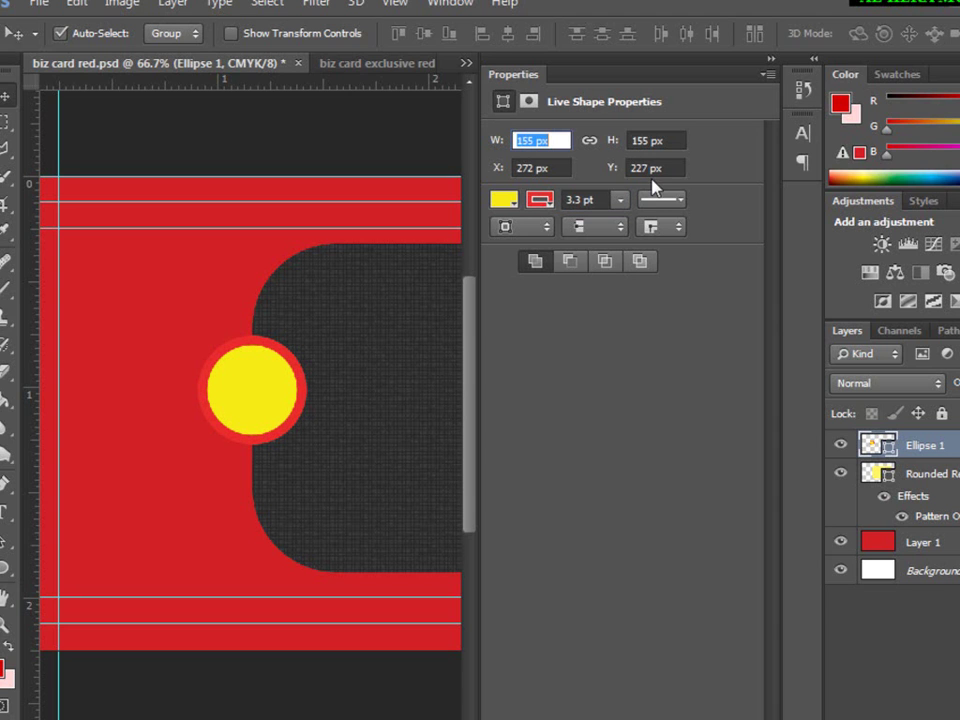
left_click(766, 76)
left_click(755, 100)
left_click(768, 60)
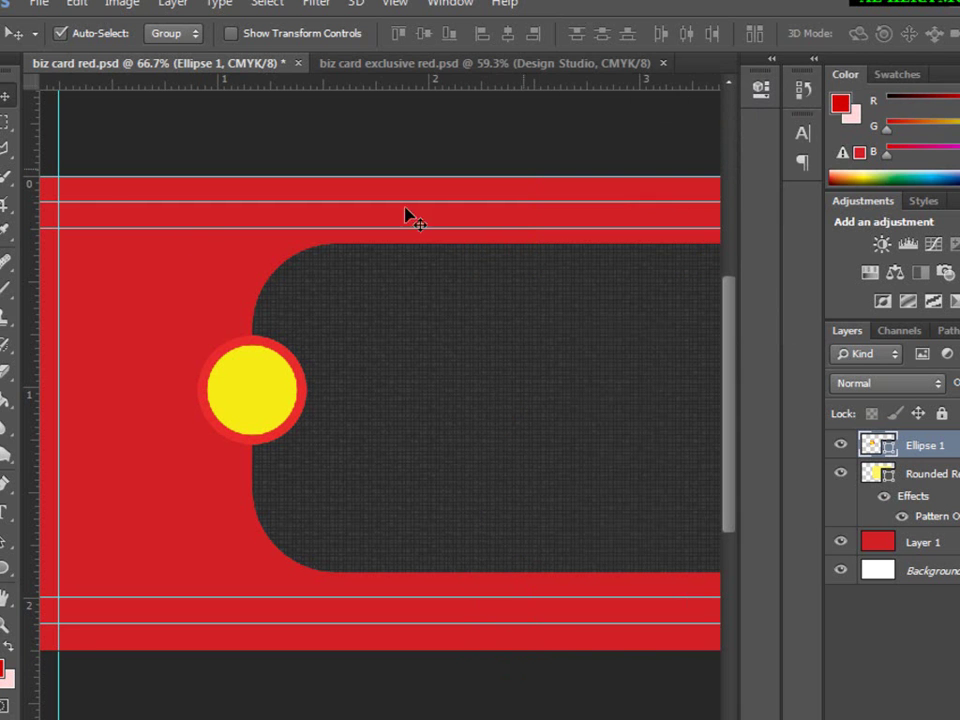
- Add a Pattern Overlay to the circle using the dark grid pattern in Normal mode at 100% opacity
left_click(538, 64)
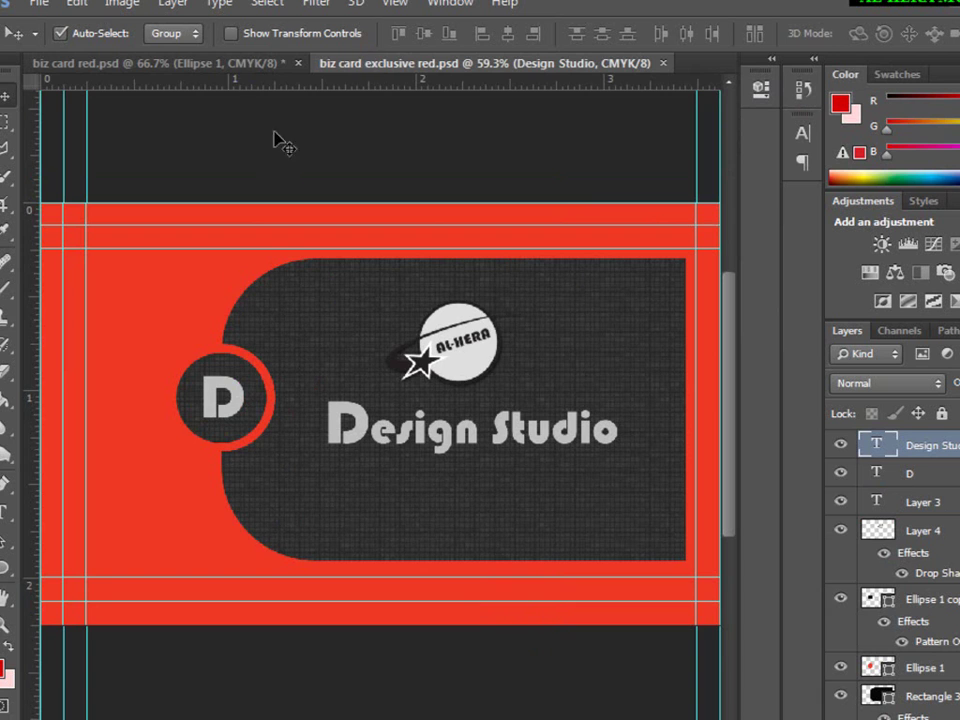
left_click(250, 78)
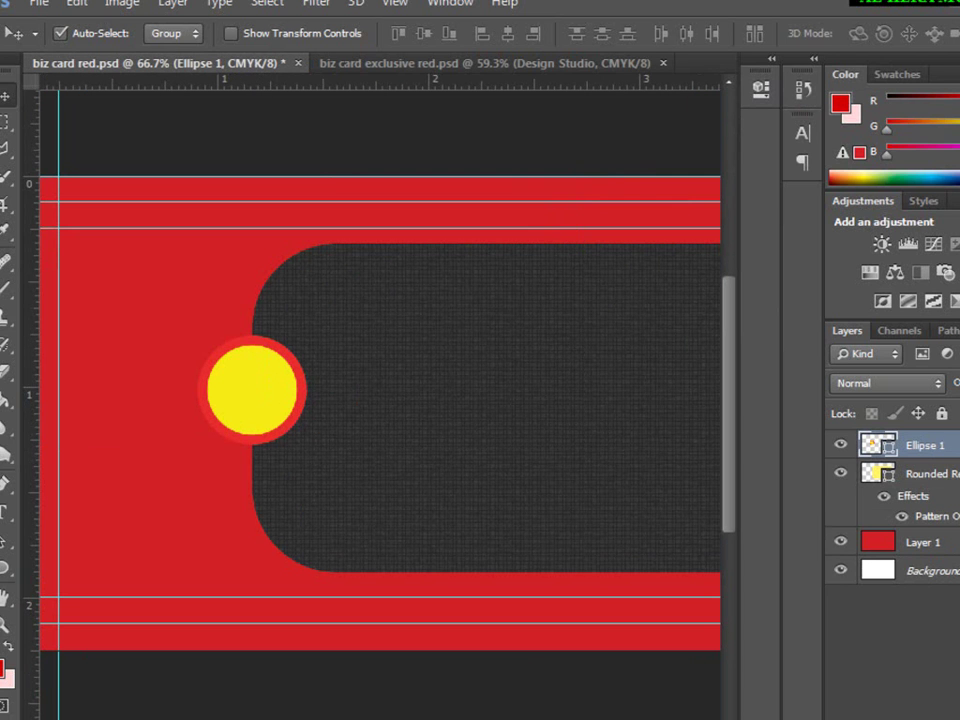
left_click(866, 712)
left_click(880, 680)
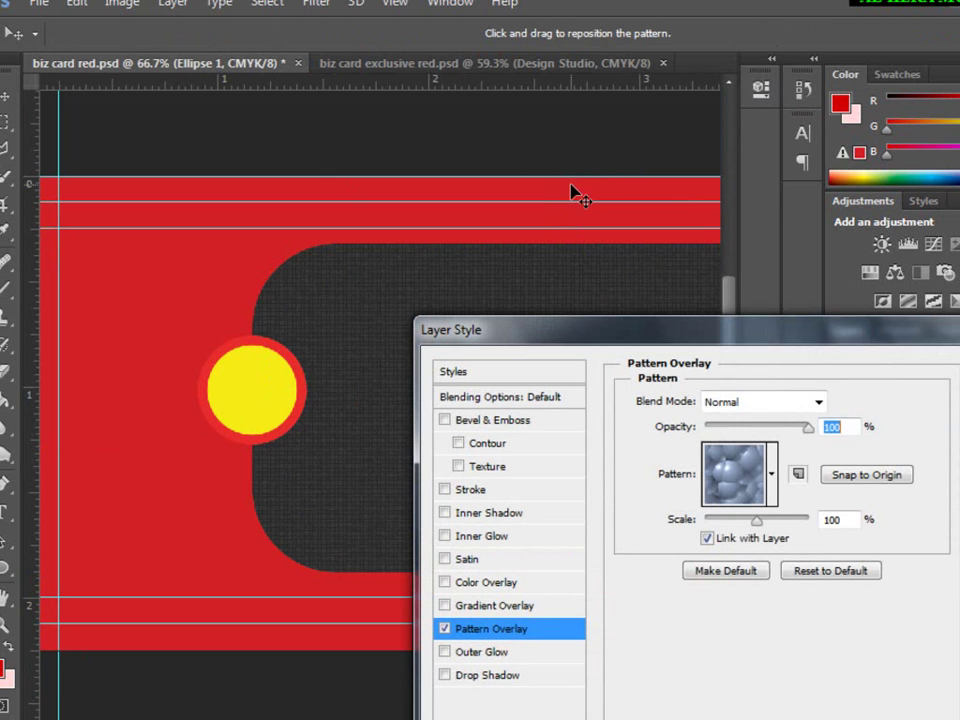
left_click(771, 474)
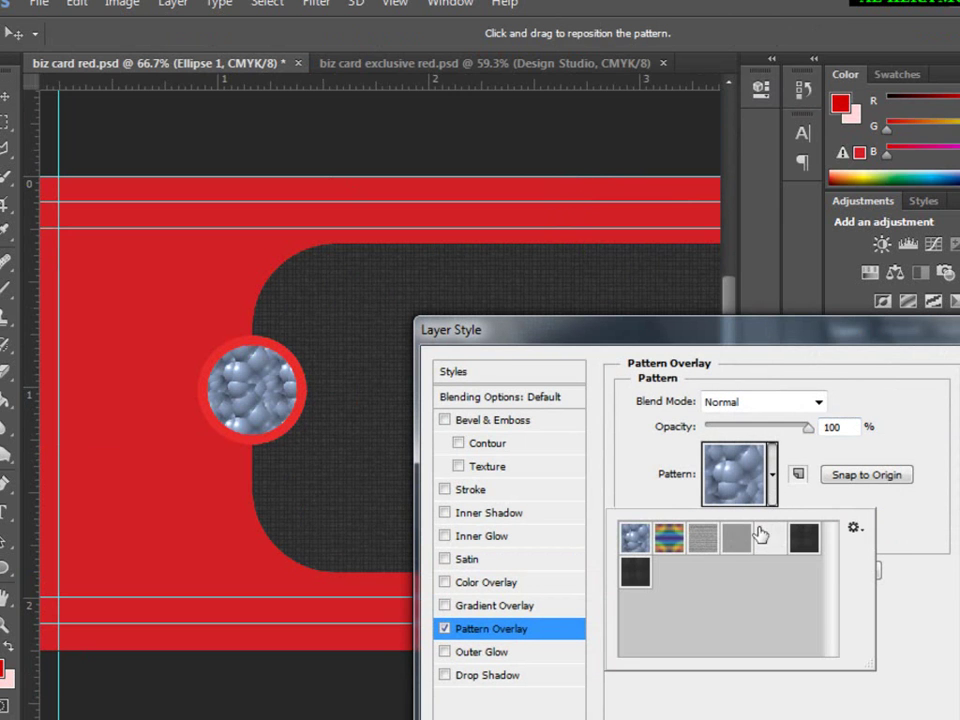
left_click(638, 573)
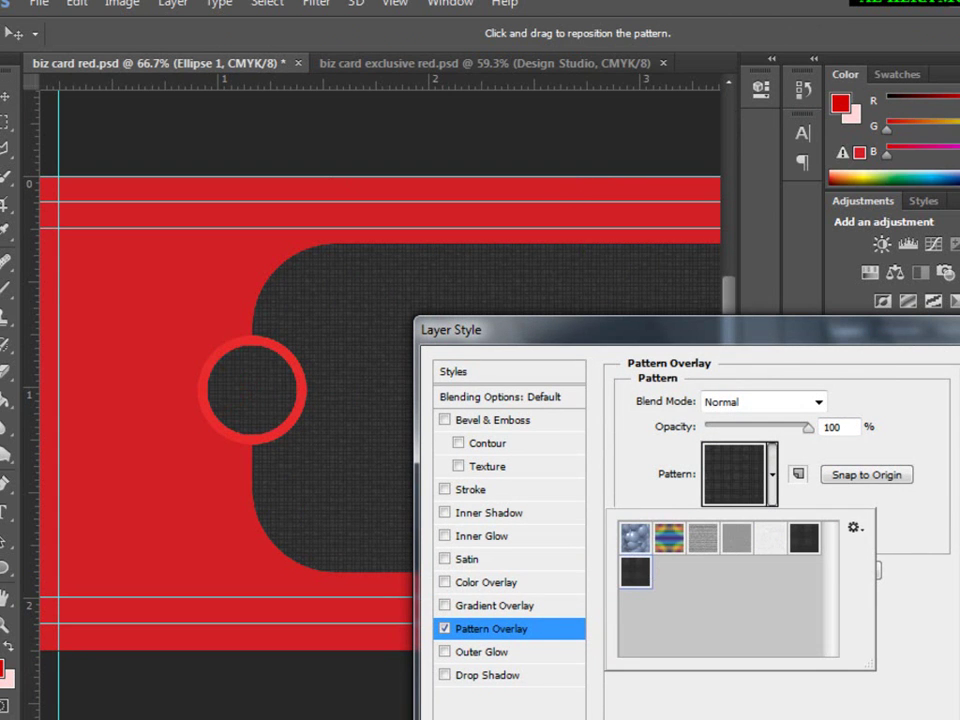
key("Return")
key("Return")
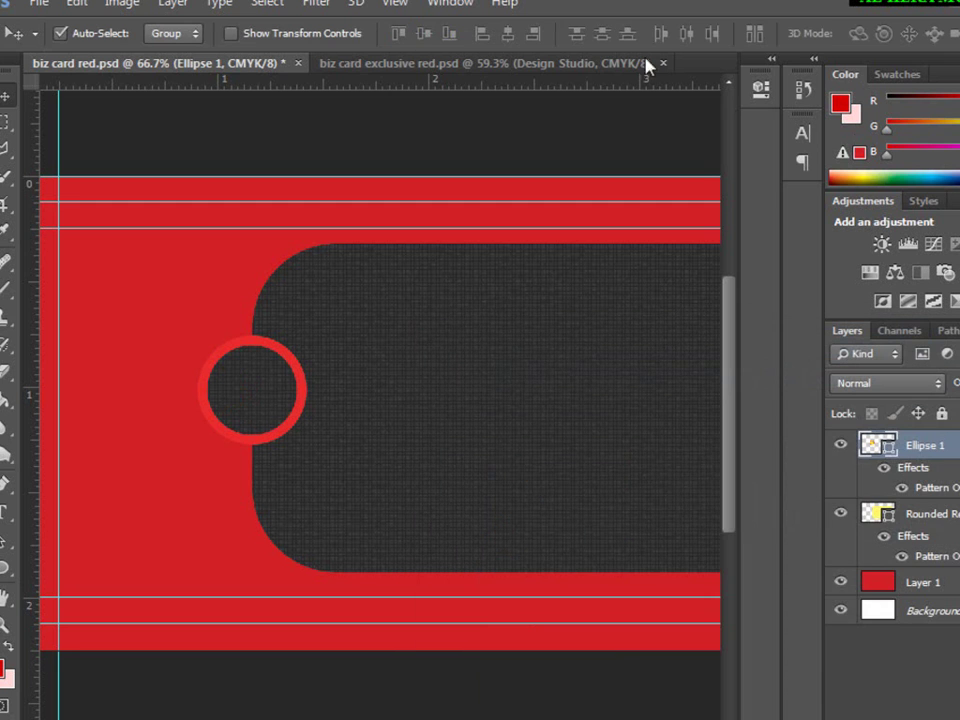
- Add a Multiply drop shadow at 13% opacity to the circle and compare it with the finished card
left_click(401, 64)
left_click(238, 63)
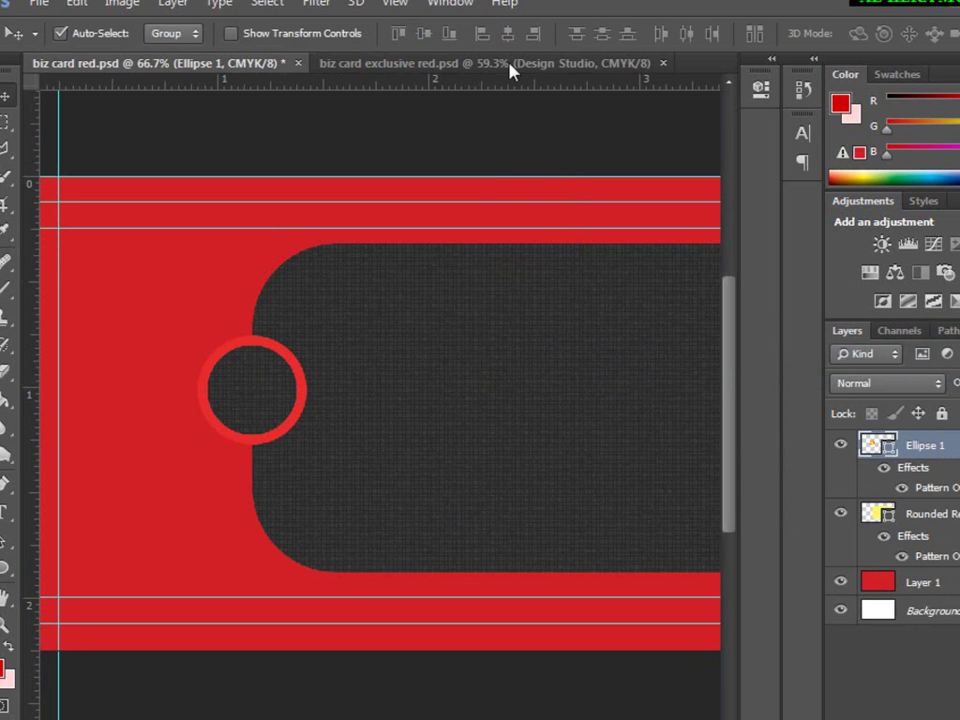
left_click(173, 4)
mouse_move(242, 137)
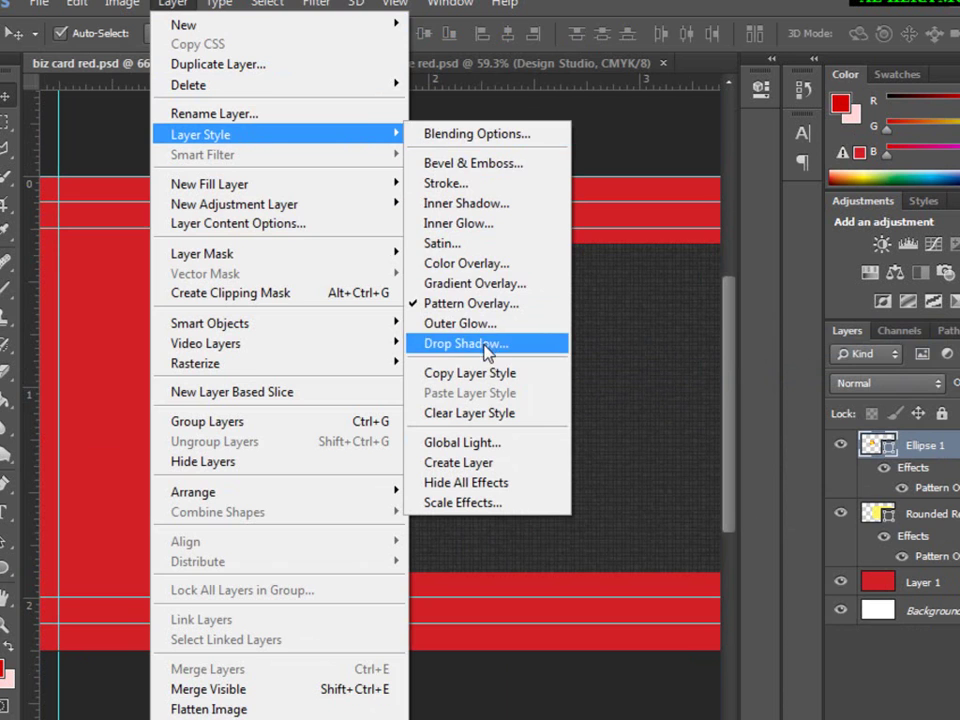
left_click(486, 345)
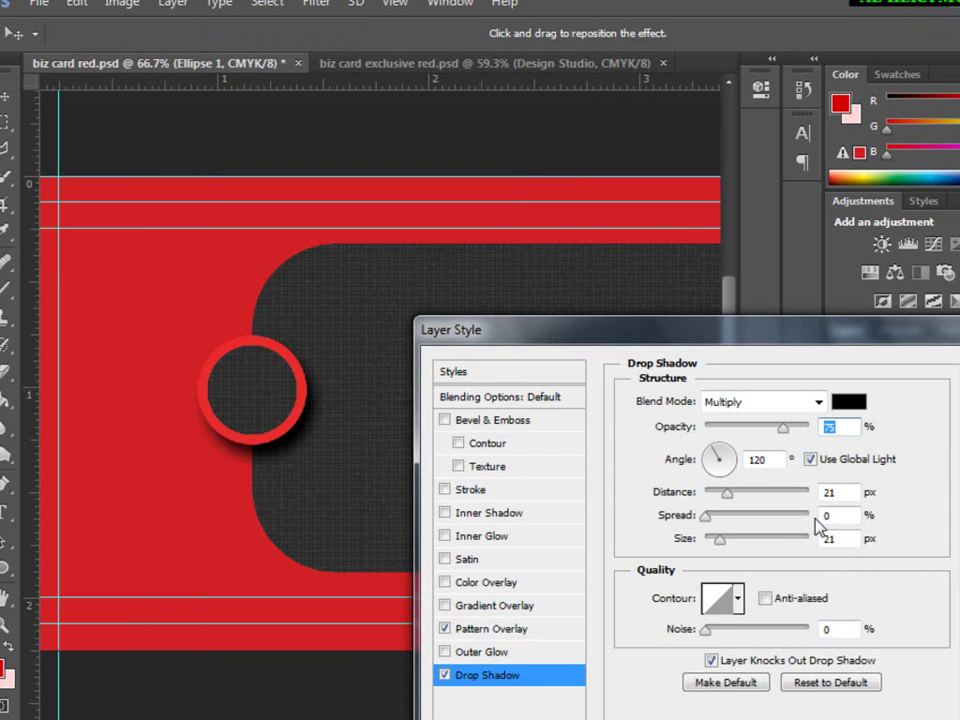
left_click(711, 428)
left_click_drag(715, 435, 721, 432)
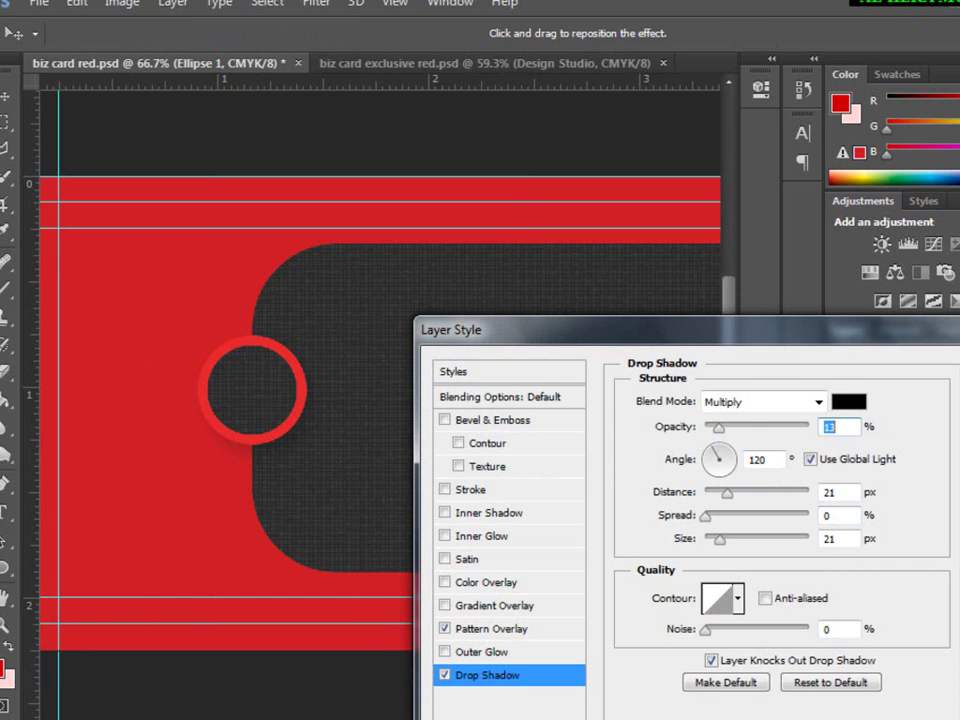
key("Return")
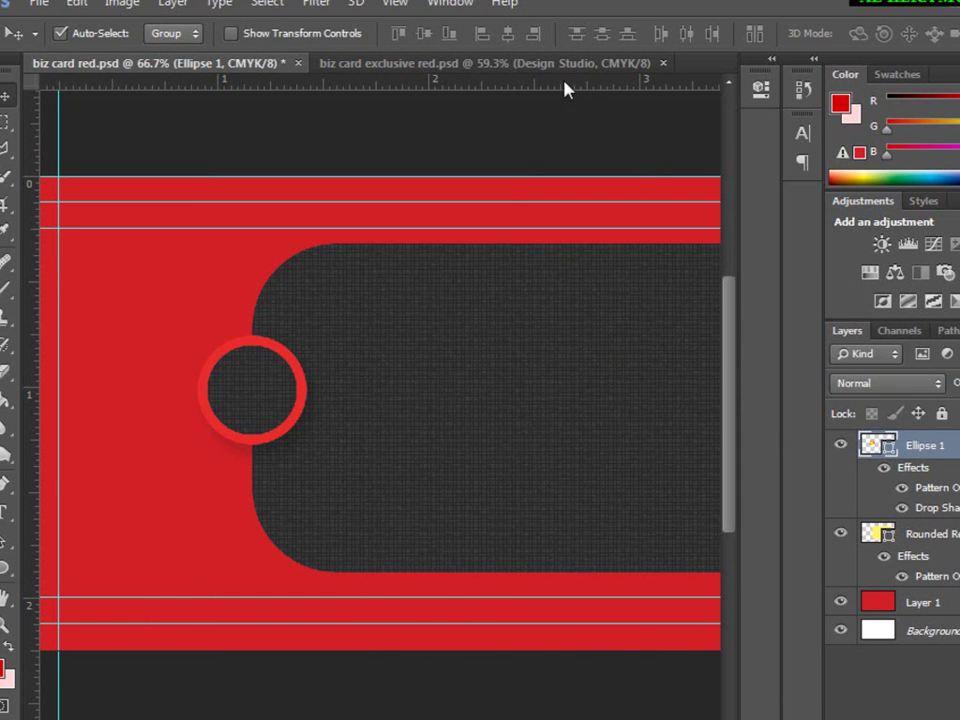
left_click(526, 68)
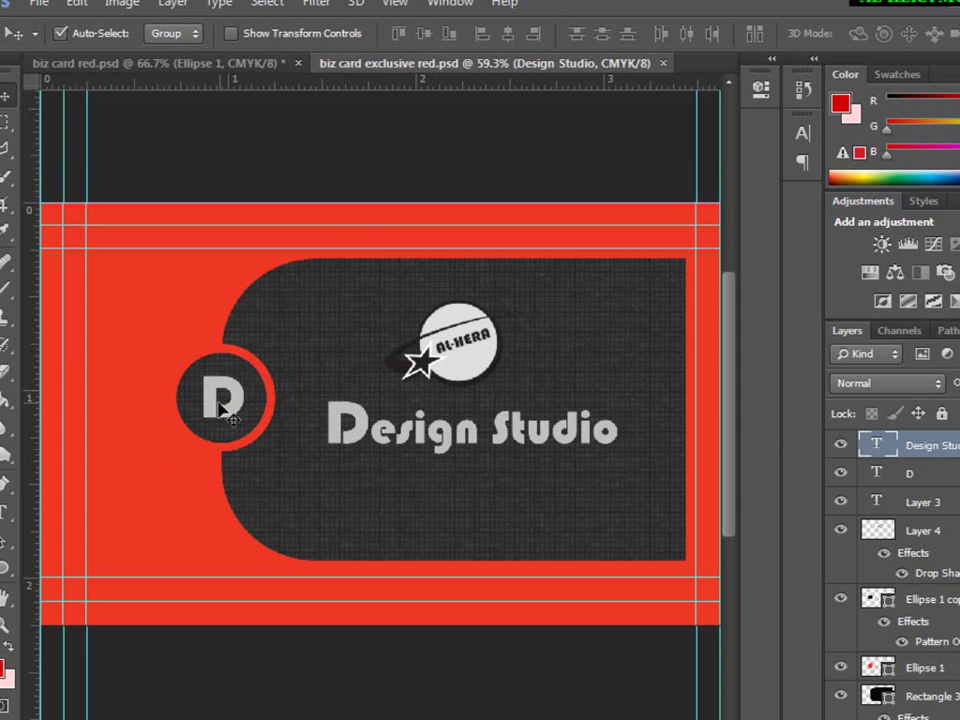
left_click(231, 66)
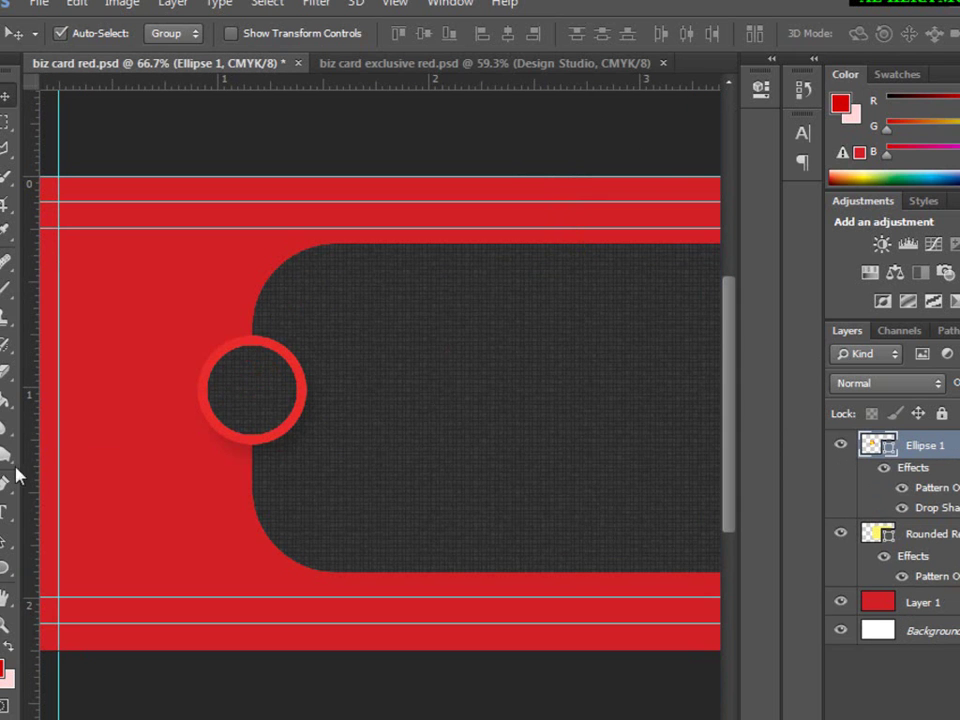
left_click(6, 512)
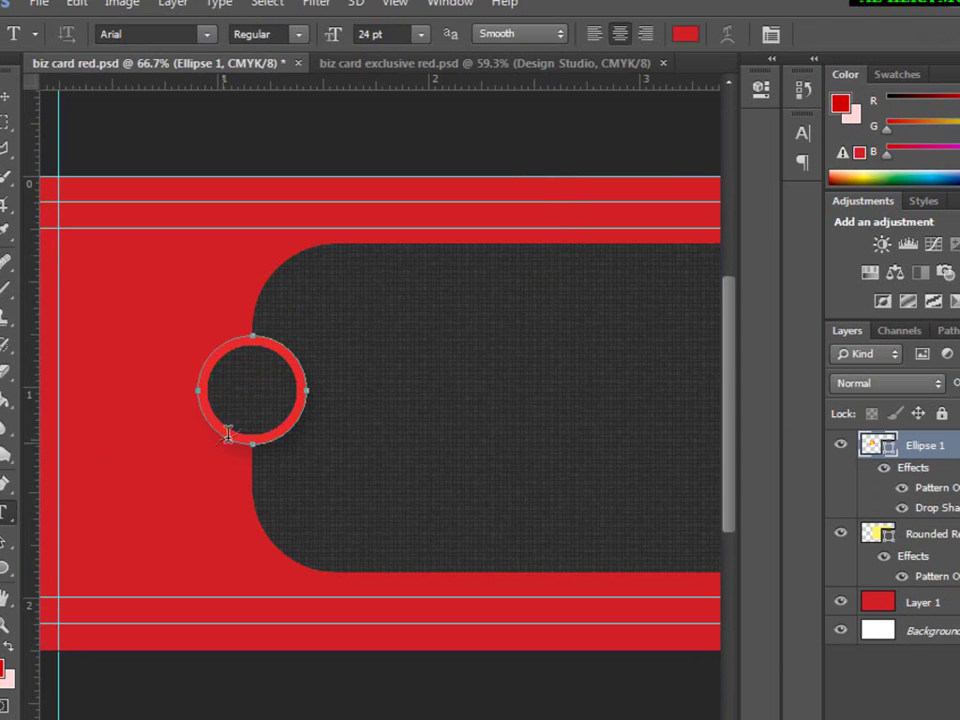
left_click(6, 96)
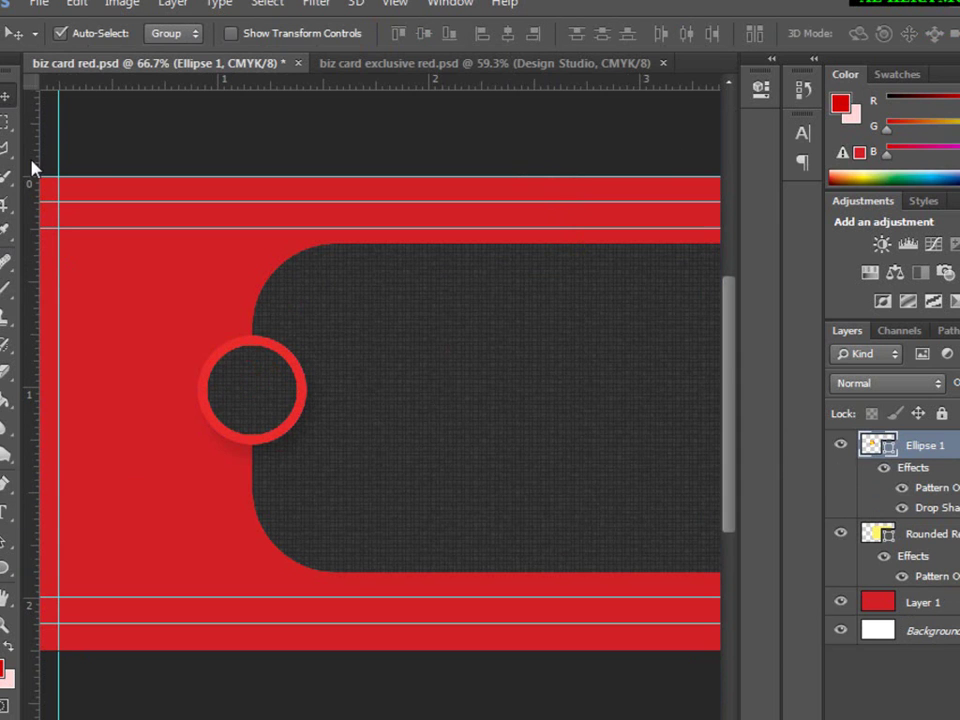
left_click(6, 513)
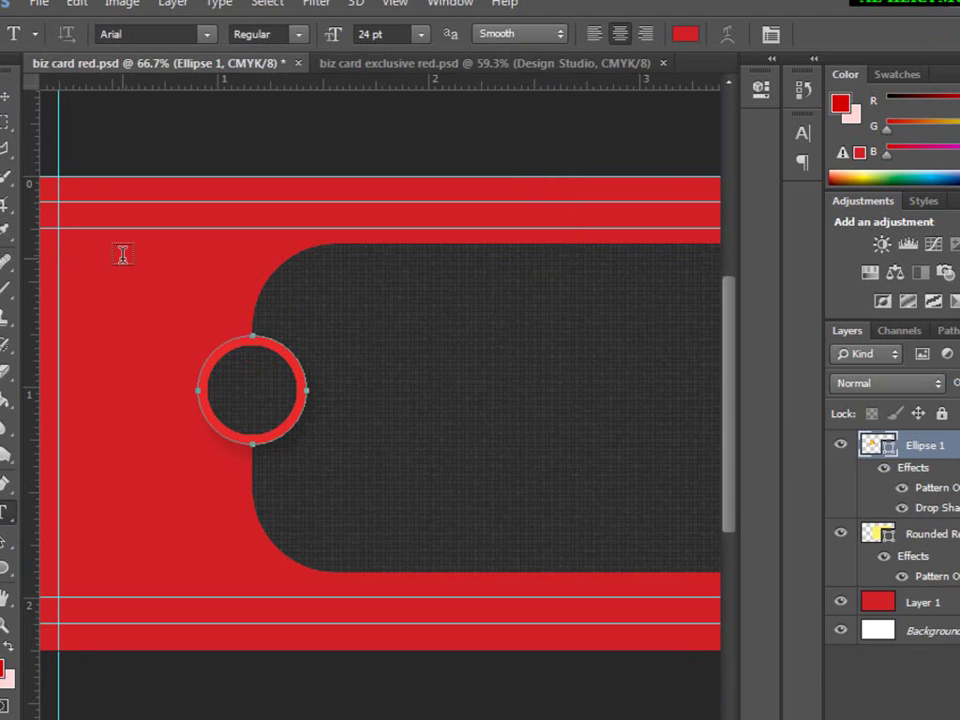
left_click(122, 258)
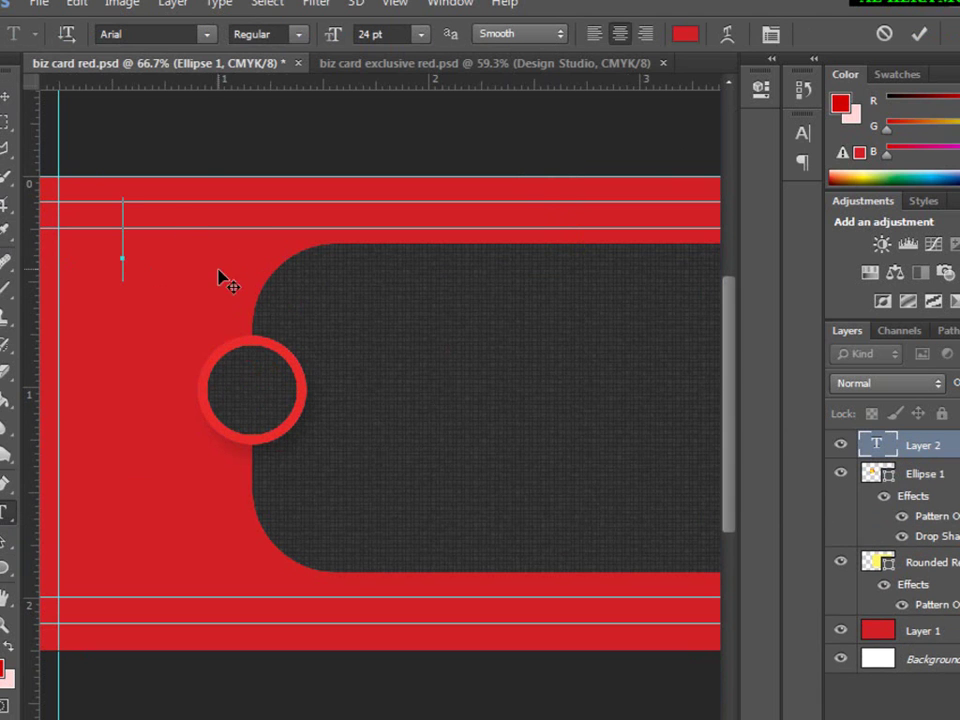
left_click_drag(212, 285, 199, 315)
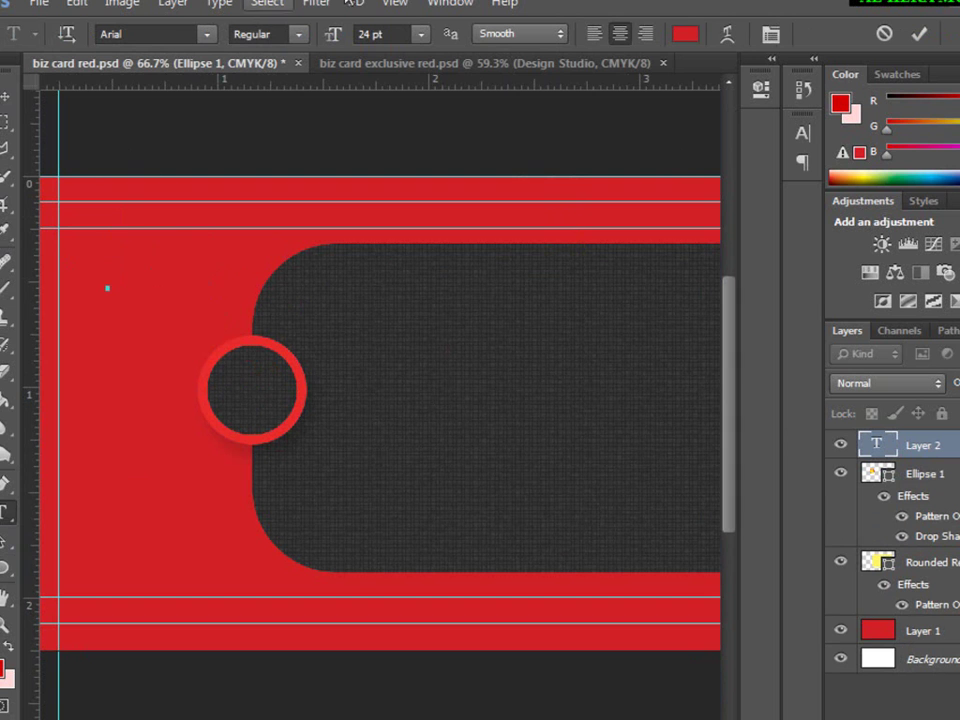
left_click(445, 64)
left_click(250, 66)
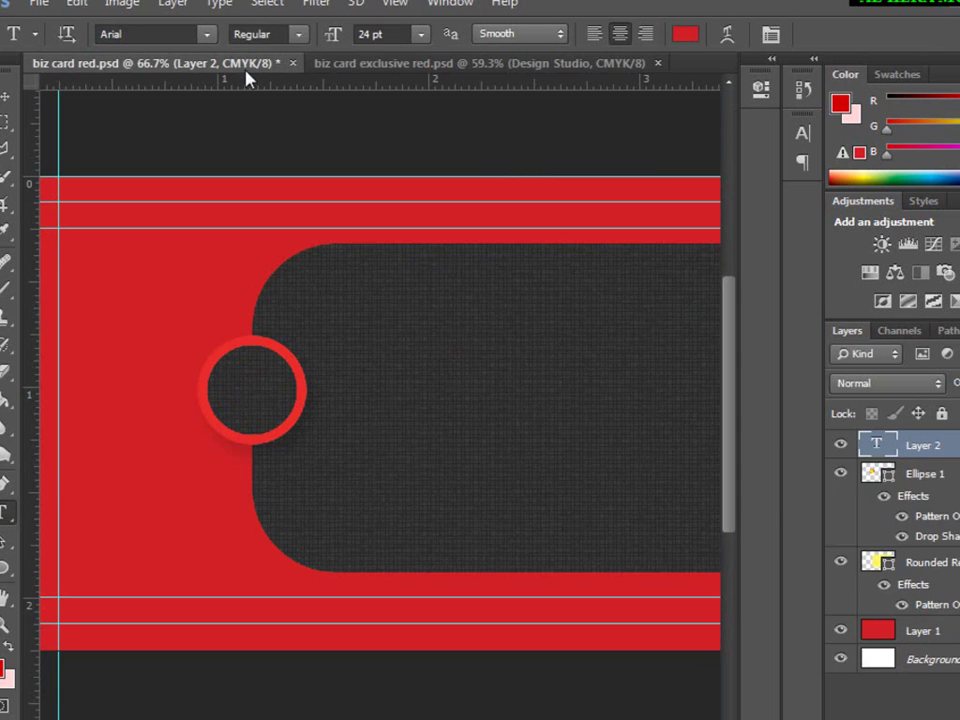
- Set the foreground color to light grey #bcbcbc
left_click(5, 667)
mouse_move(586, 452)
left_mouse_down()
mouse_move(482, 493)
mouse_move(476, 446)
mouse_move(490, 443)
left_mouse_up()
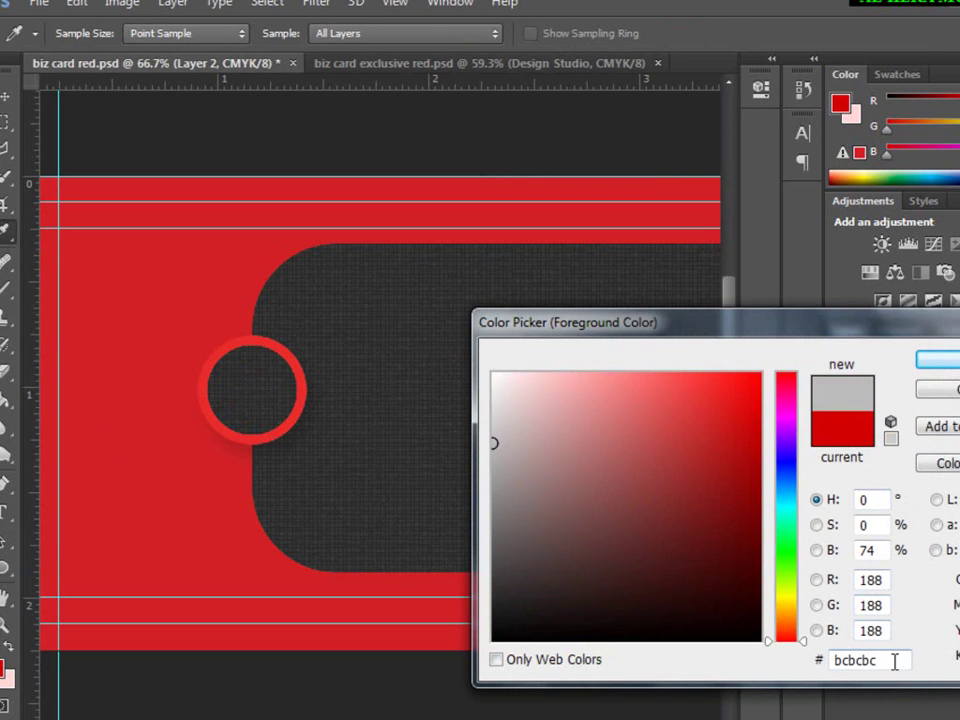
left_click_drag(895, 660, 768, 652)
key("Return")
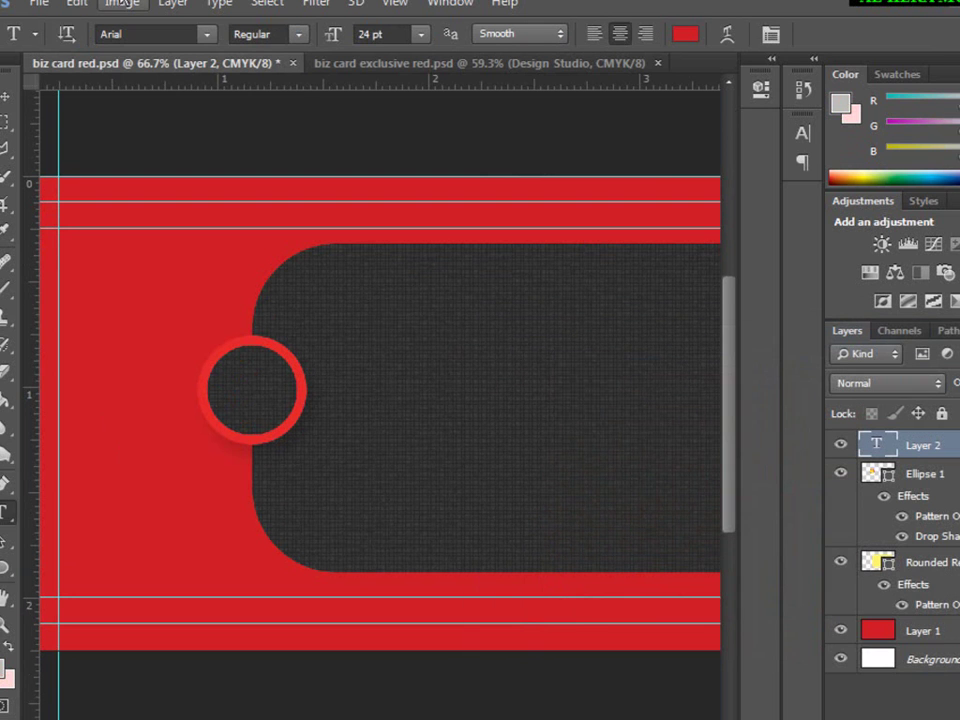
- Add the letter "D" in 24 pt Bauhaus 93 inside the red-ringed circle
left_click(207, 35)
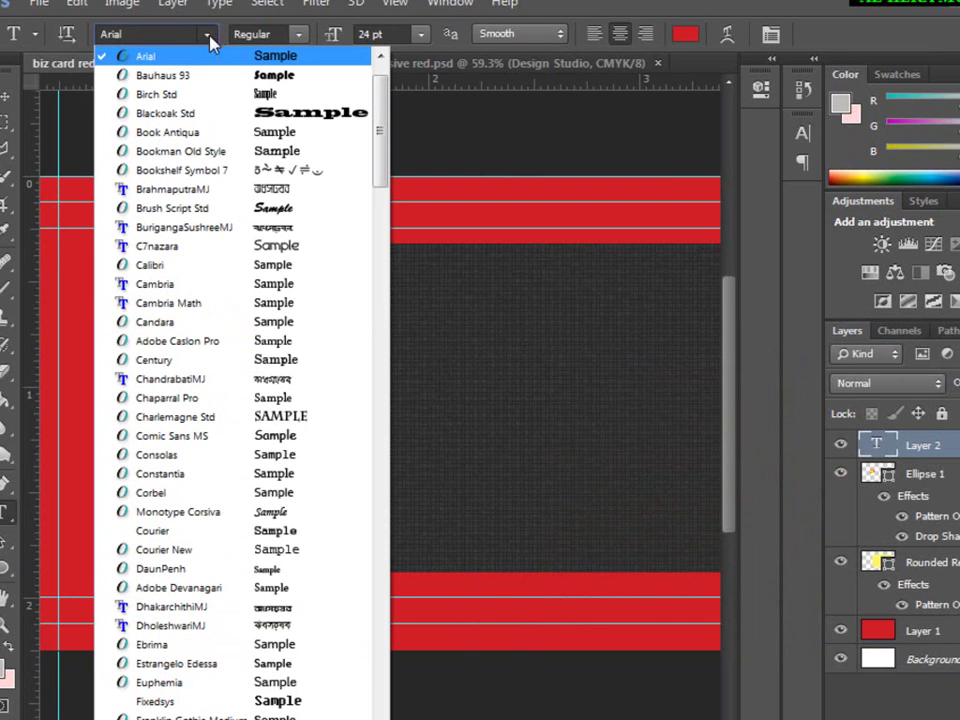
left_click(205, 80)
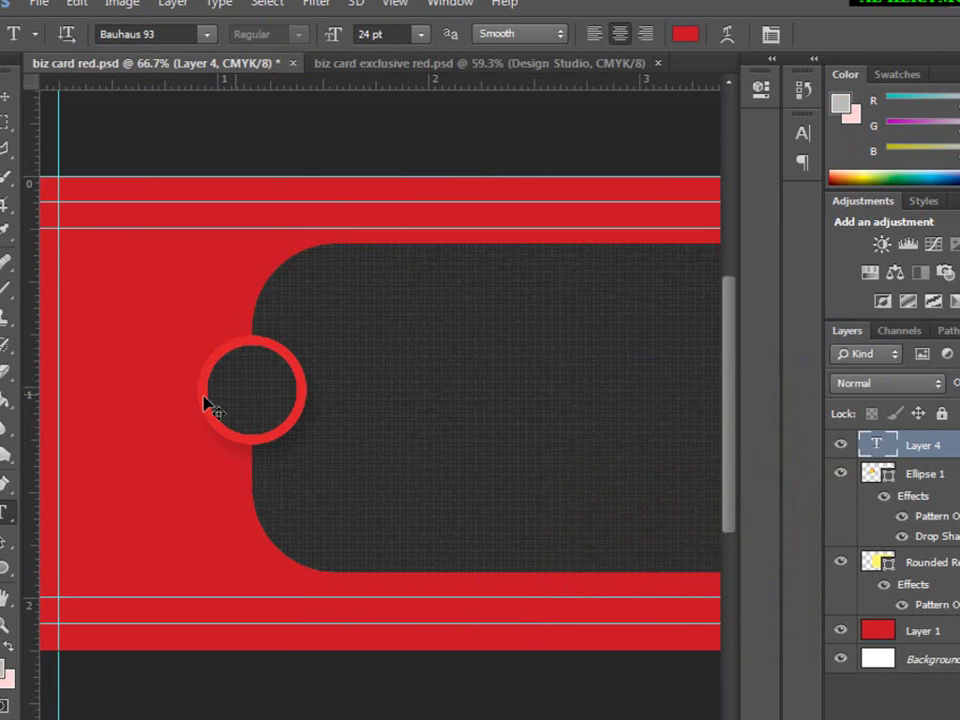
left_click(234, 390)
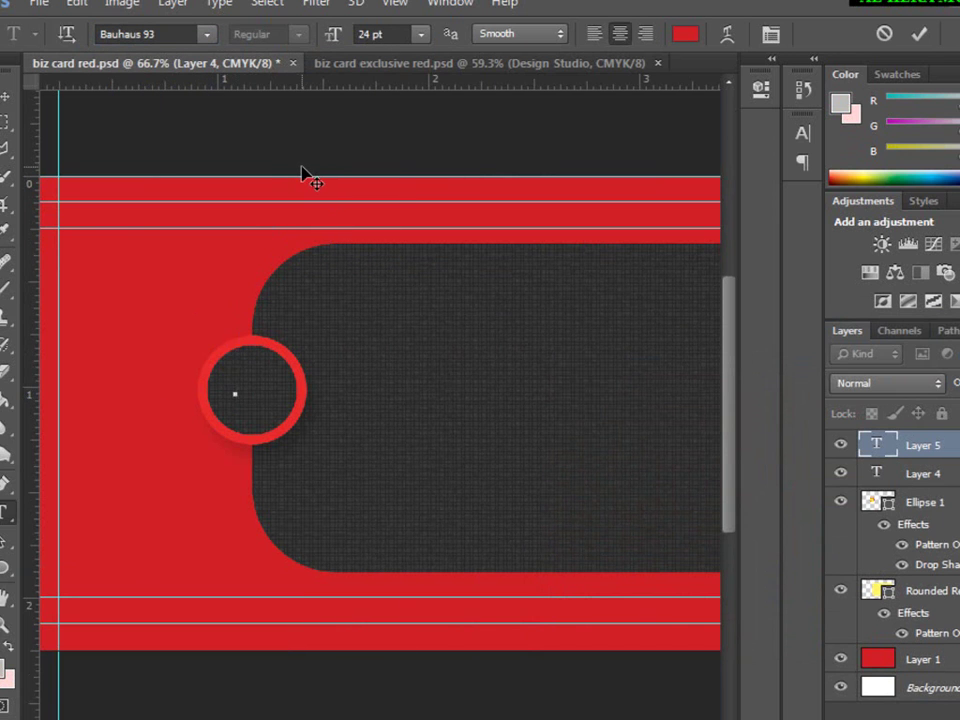
type("D")
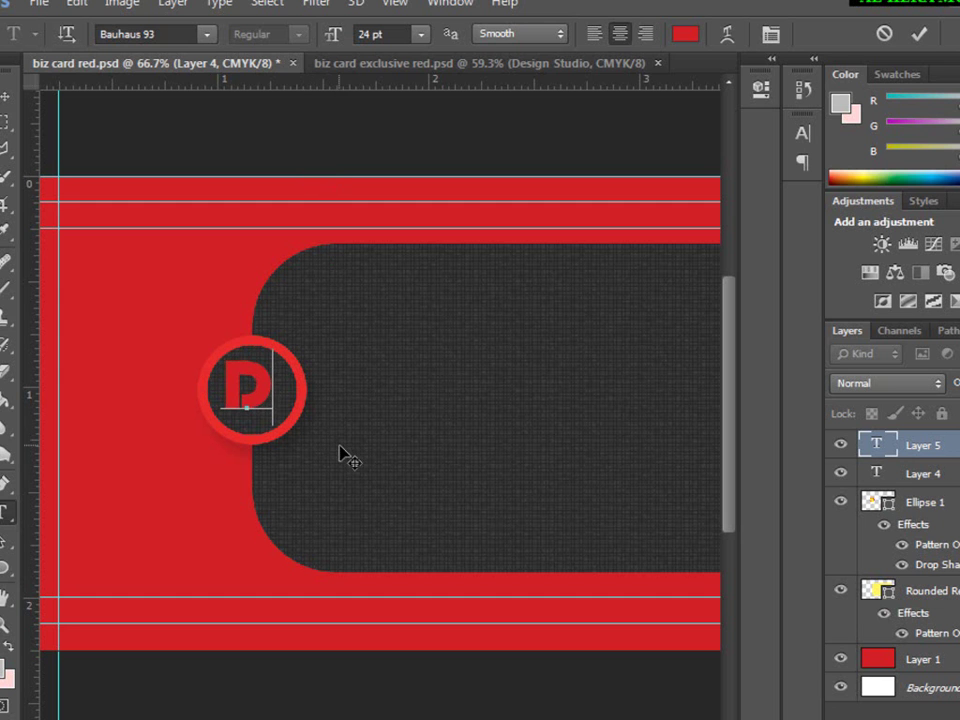
- Recolor the letter D in the circle to light grey #bcbcbc and commit the text
double_click(272, 386)
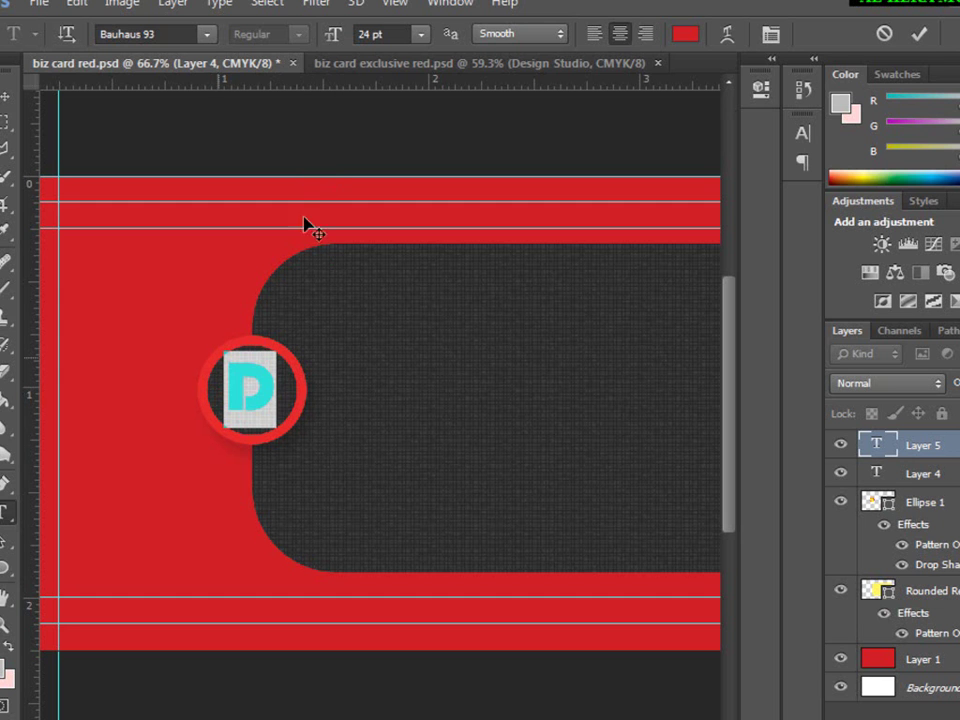
left_click(683, 38)
mouse_move(581, 441)
left_mouse_down()
mouse_move(487, 477)
mouse_move(521, 454)
mouse_move(470, 442)
left_mouse_up()
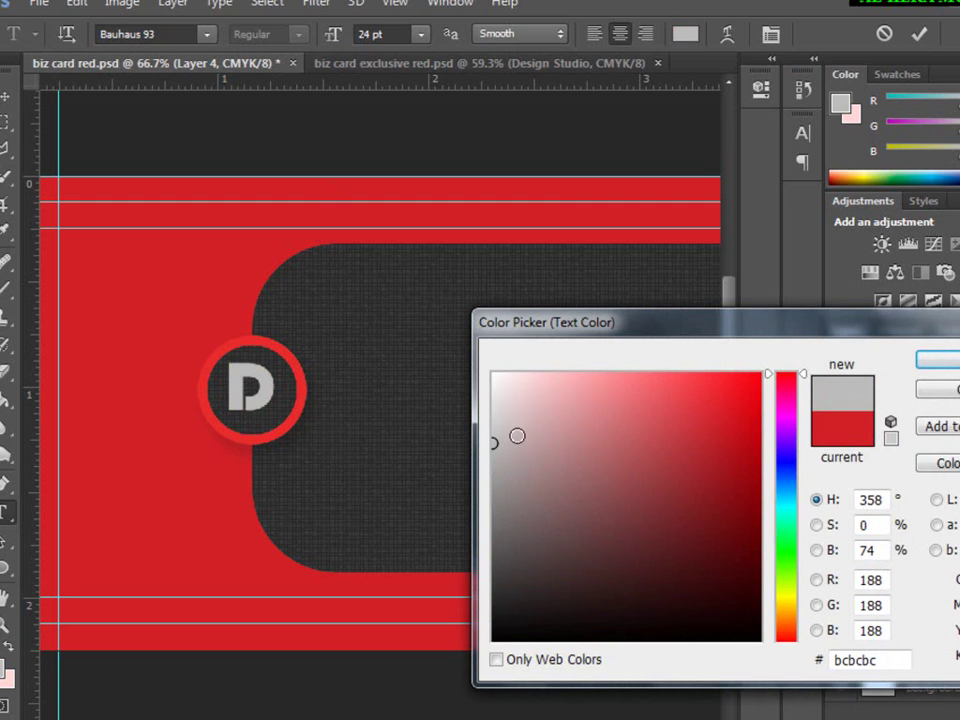
key("Return")
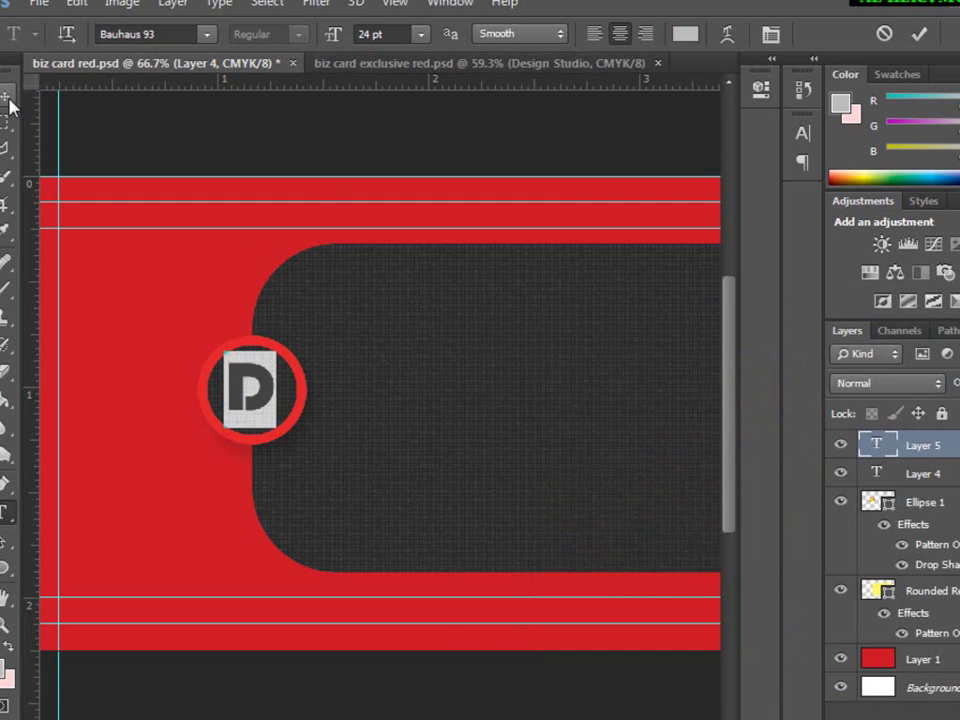
left_click(8, 96)
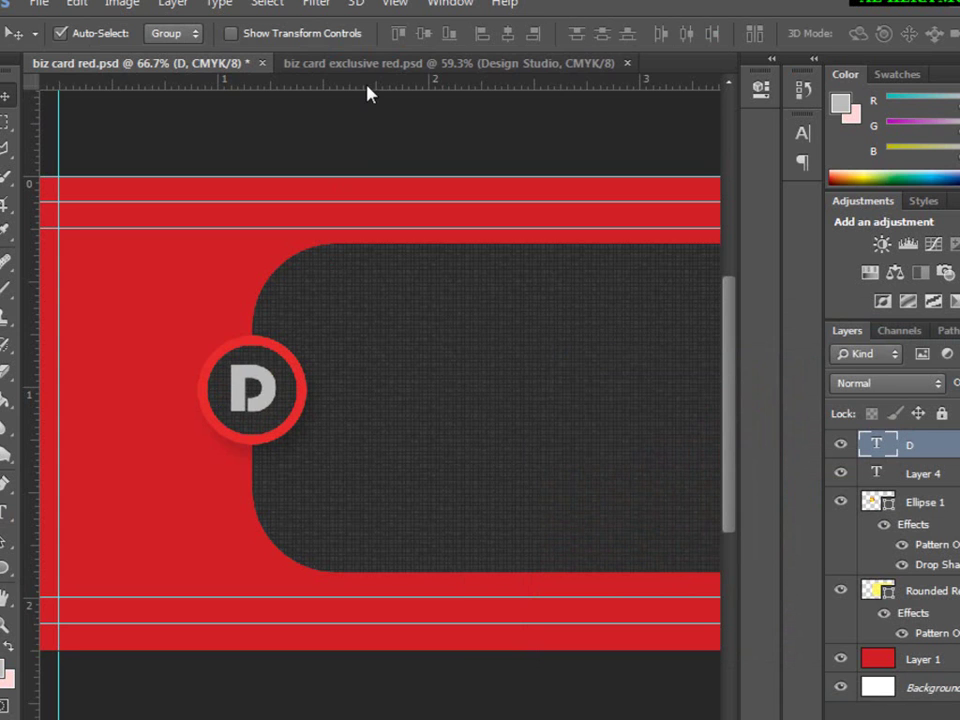
- Bring the Design Studio text from the finished card onto the upper part of the working card's dark panel
left_click(370, 66)
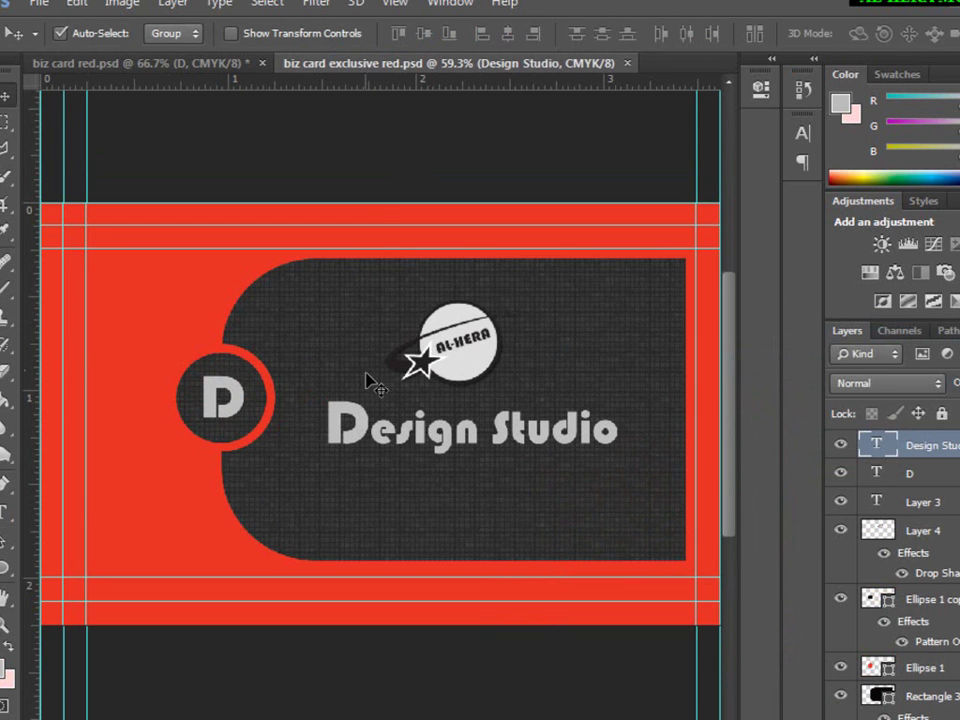
left_click(215, 66)
left_click_drag(215, 70, 214, 94)
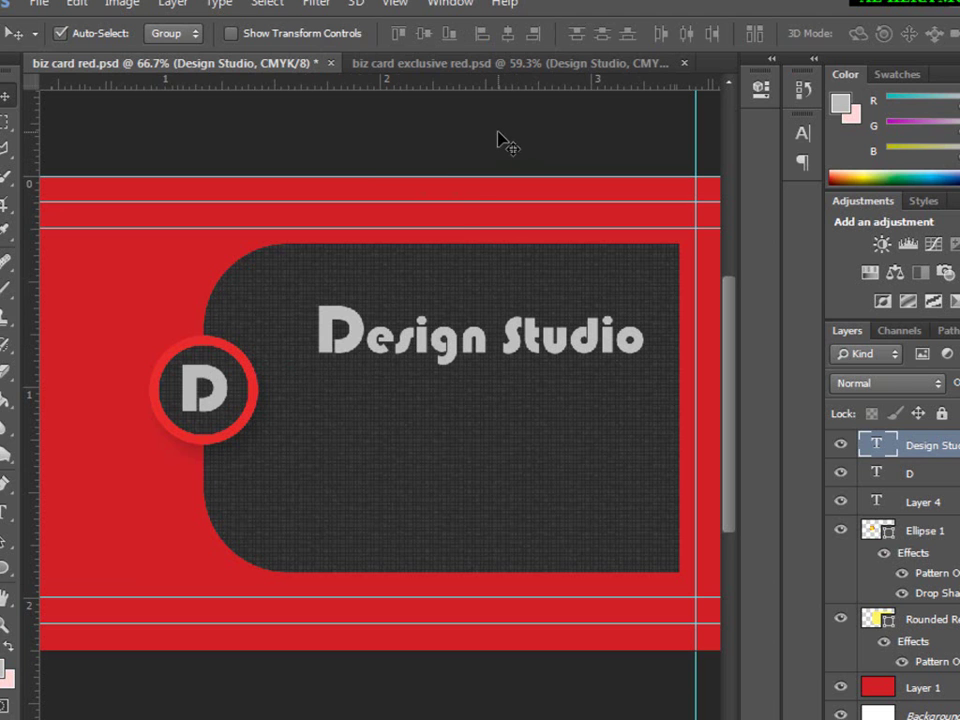
- Copy the AL-HERA logo layer from the finished card into biz card red.psd and dock the finished card's window again
left_click(481, 64)
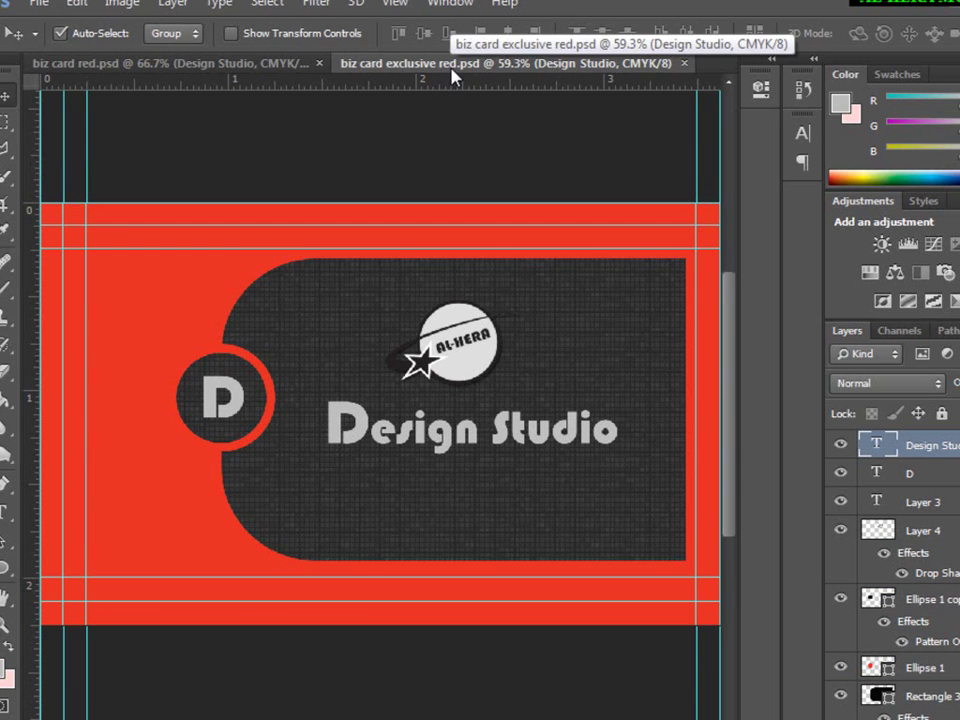
left_click_drag(451, 67, 441, 101)
left_click(742, 258)
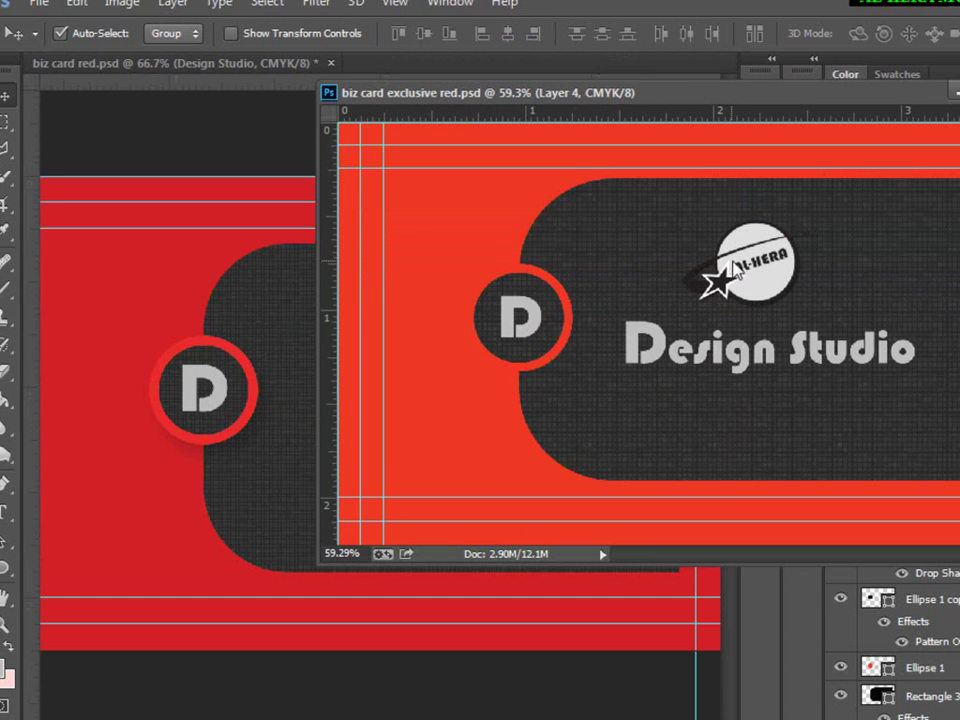
right_click(740, 266)
left_click(750, 276)
left_click_drag(736, 282, 275, 465)
left_click_drag(705, 97, 602, 64)
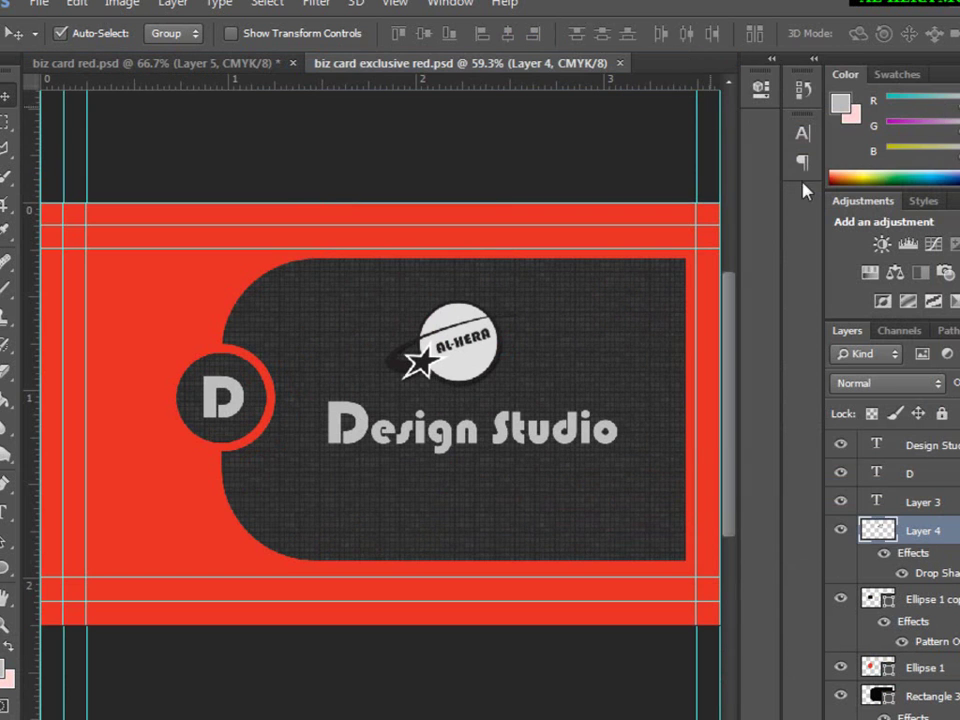
- Lower the Design Studio text on the working card's dark panel and place the AL-HERA logo above it
left_click(257, 64)
left_click(527, 352)
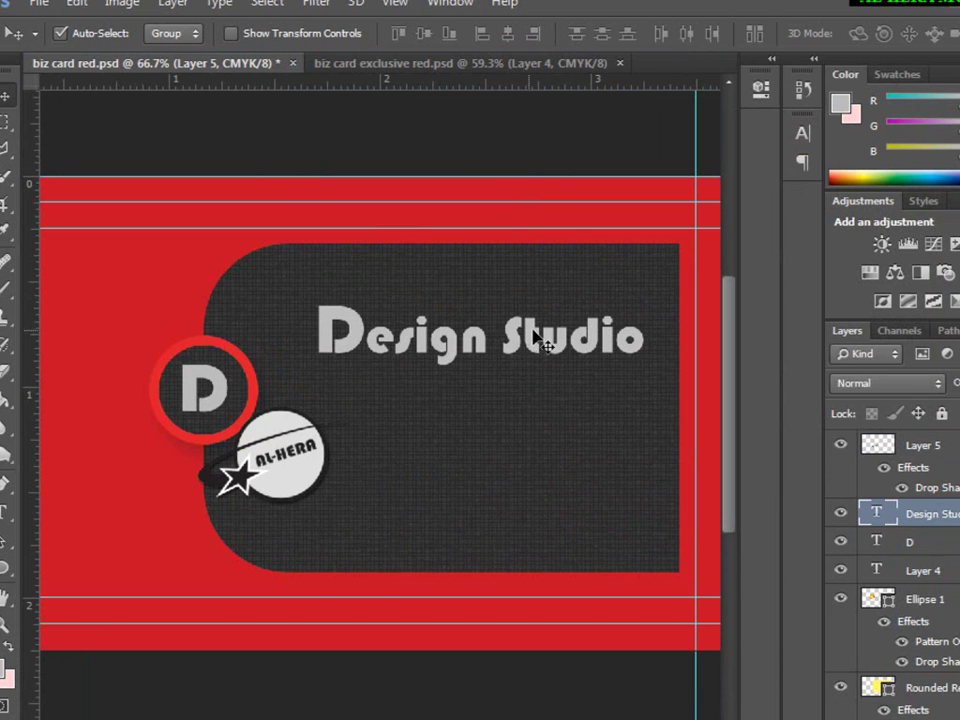
left_click_drag(546, 343, 527, 397)
left_click_drag(298, 472, 468, 325)
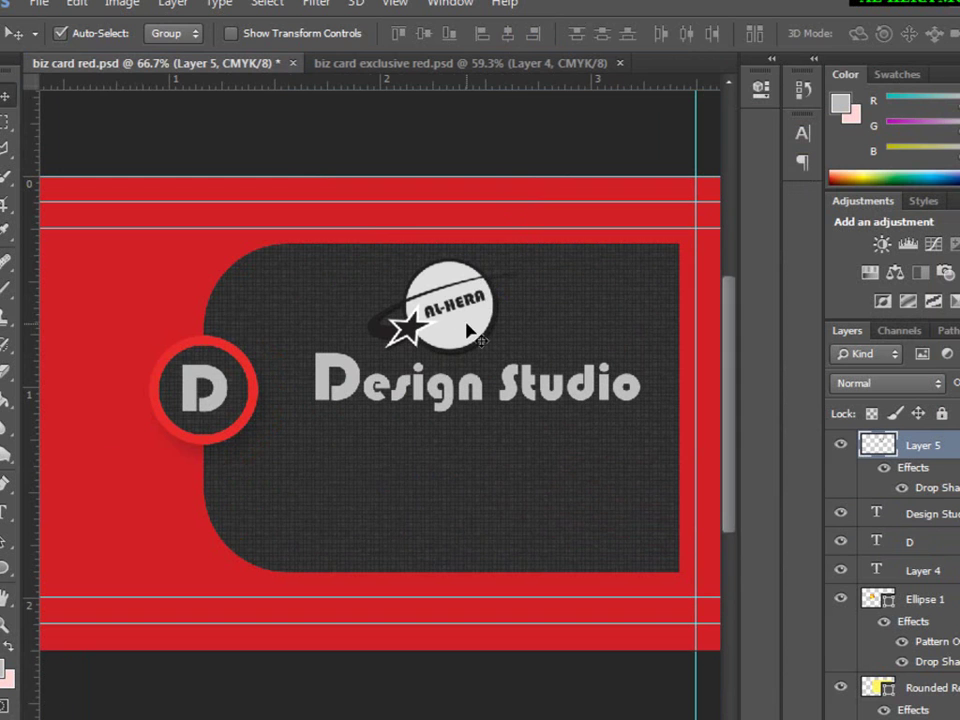
- Scale the AL-HERA logo down slightly with Free Transform, keeping it above the Design Studio text
key("ctrl+t")
left_click_drag(515, 258, 488, 328)
key("Return")
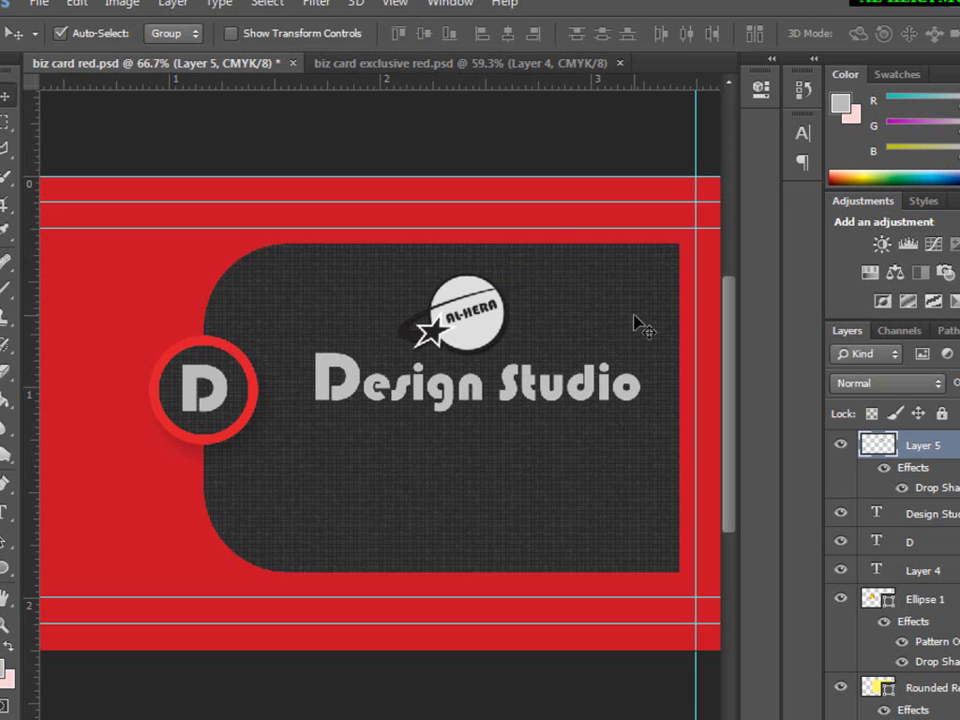
- Compare with the finished card and shift the Design Studio text and the AL-HERA logo further down the dark panel
left_click(472, 63)
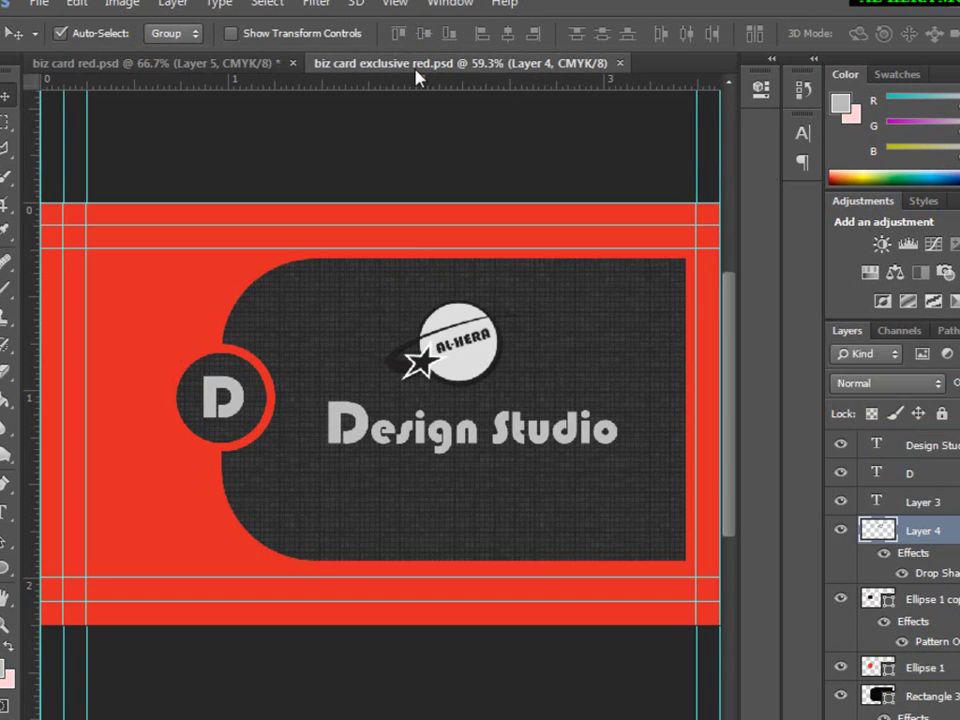
left_click(252, 63)
left_click(496, 392)
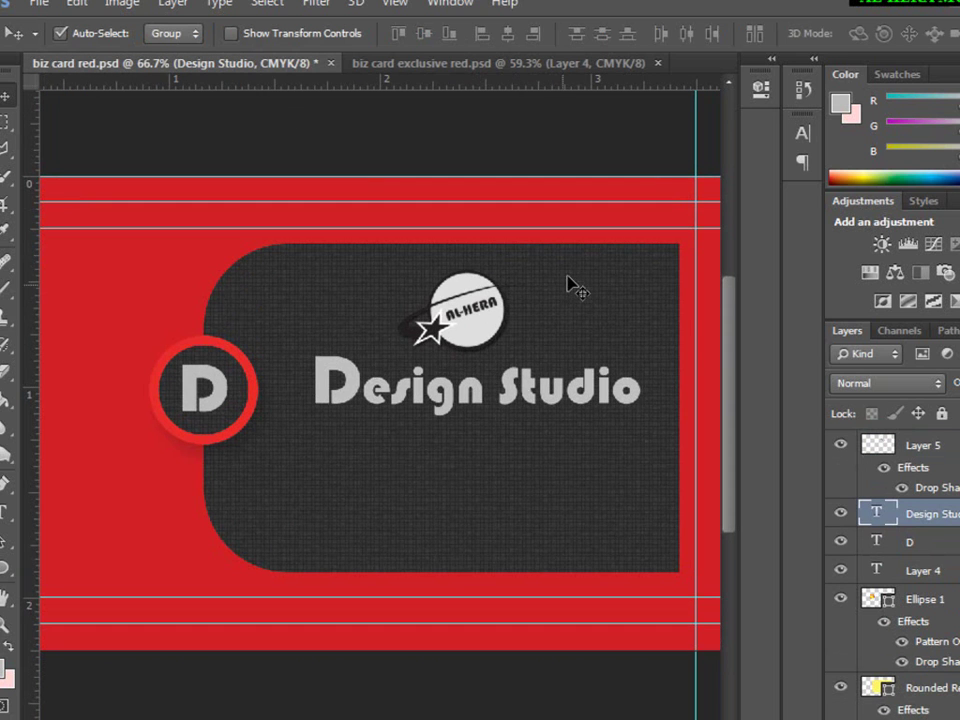
key("shift+Down")
key("shift+Down")
key("shift+Down")
key("shift+Down")
mouse_move(483, 332)
left_mouse_down()
mouse_move(472, 330)
mouse_move(478, 345)
left_mouse_up()
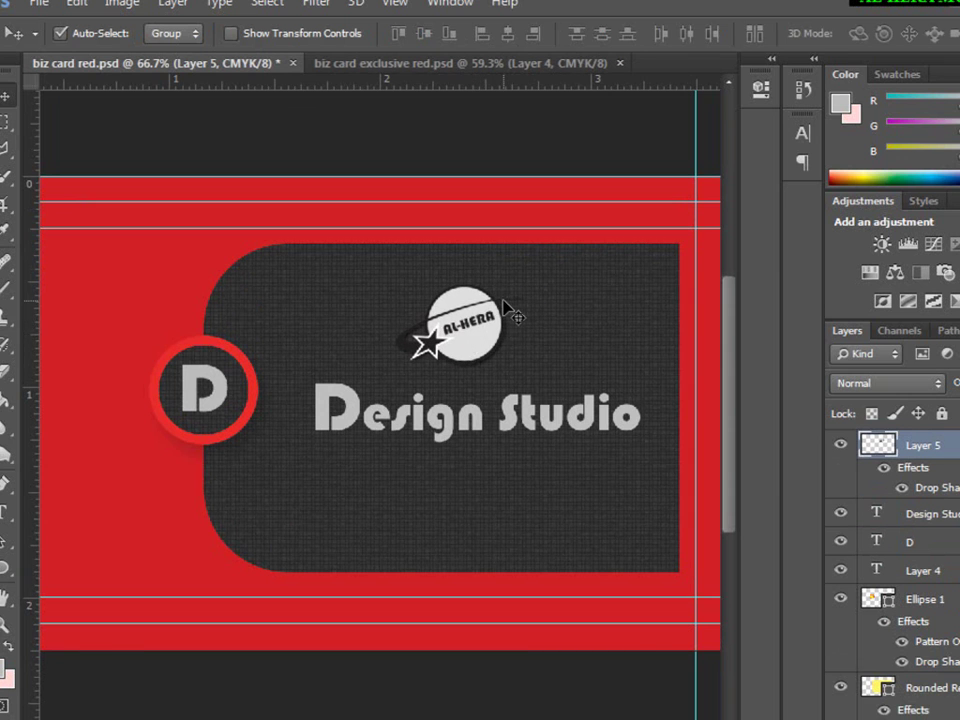
- View the whole working card at 50% and compare its layout with the finished card
key("ctrl+minus")
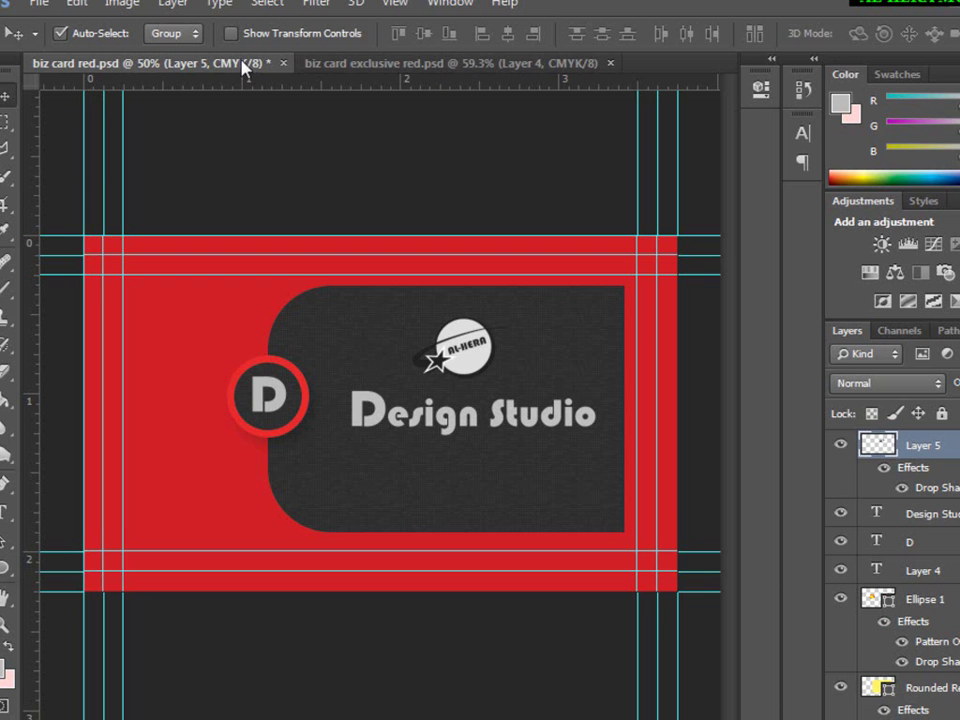
left_click(420, 65)
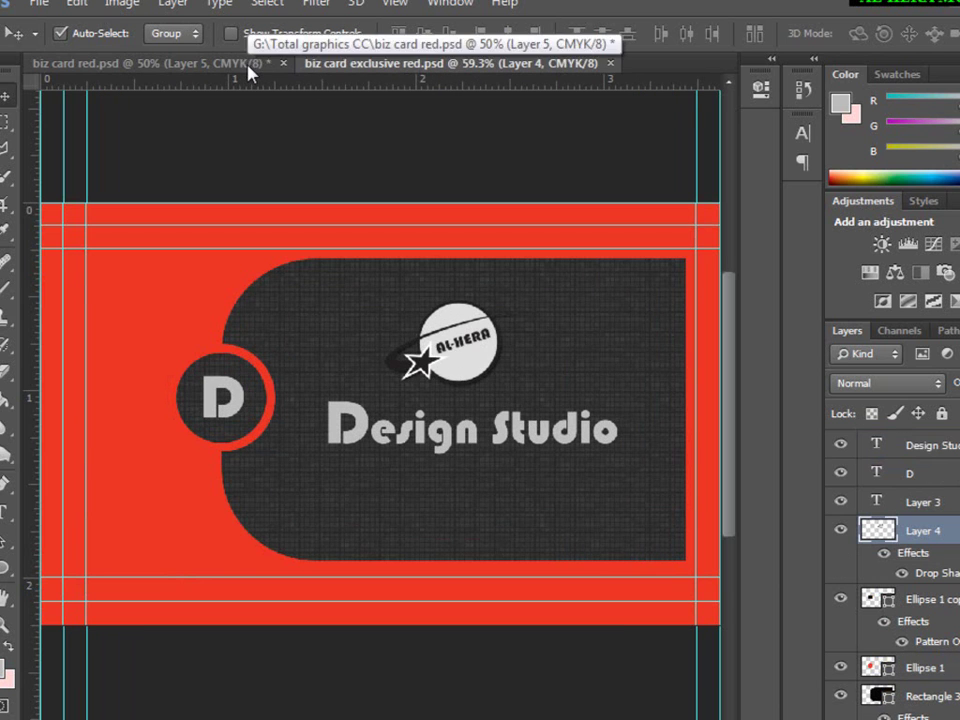
left_click(249, 68)
left_click(449, 68)
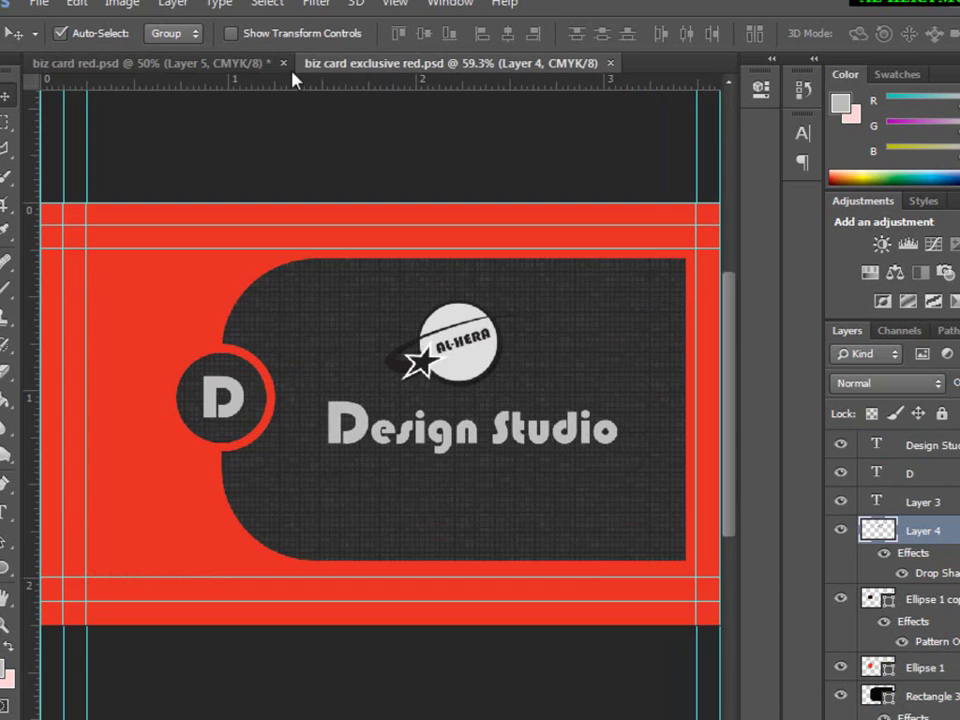
left_click(240, 70)
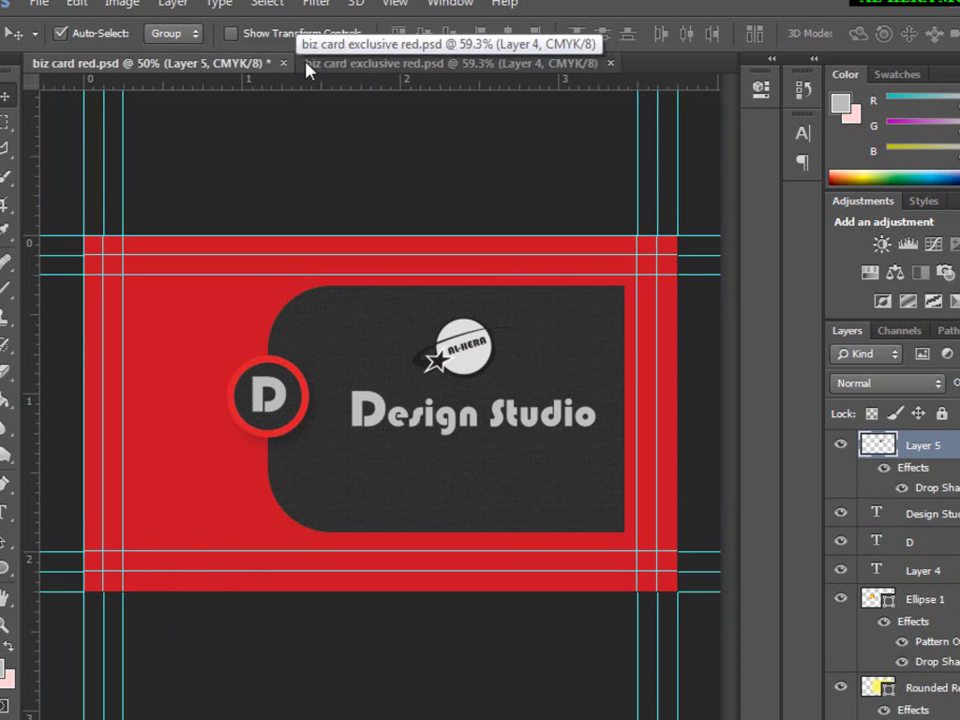
left_click(330, 64)
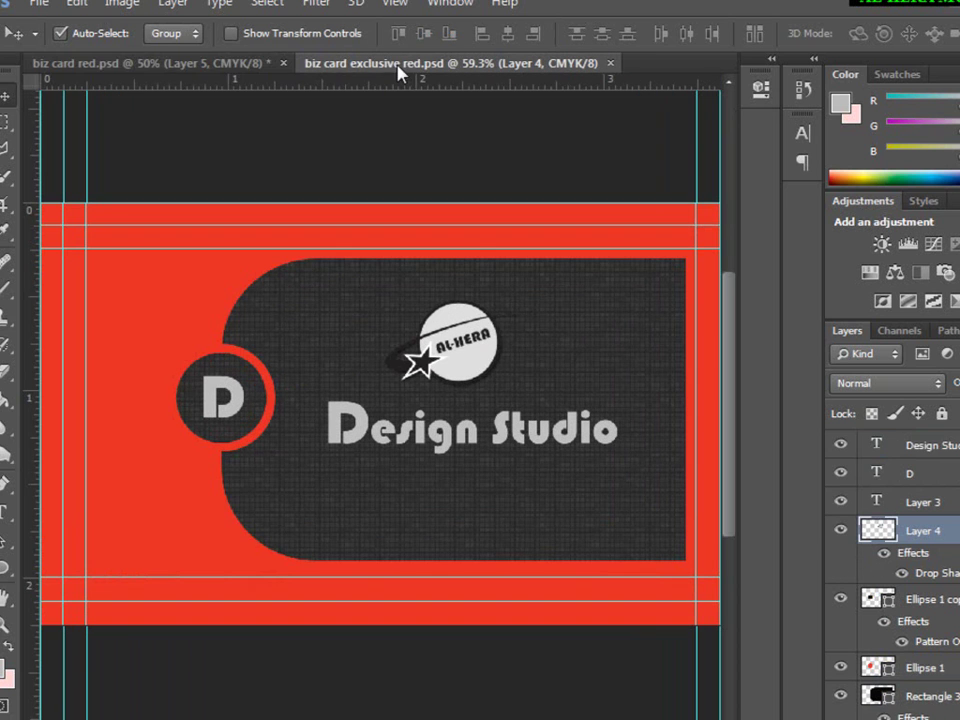
left_click(208, 66)
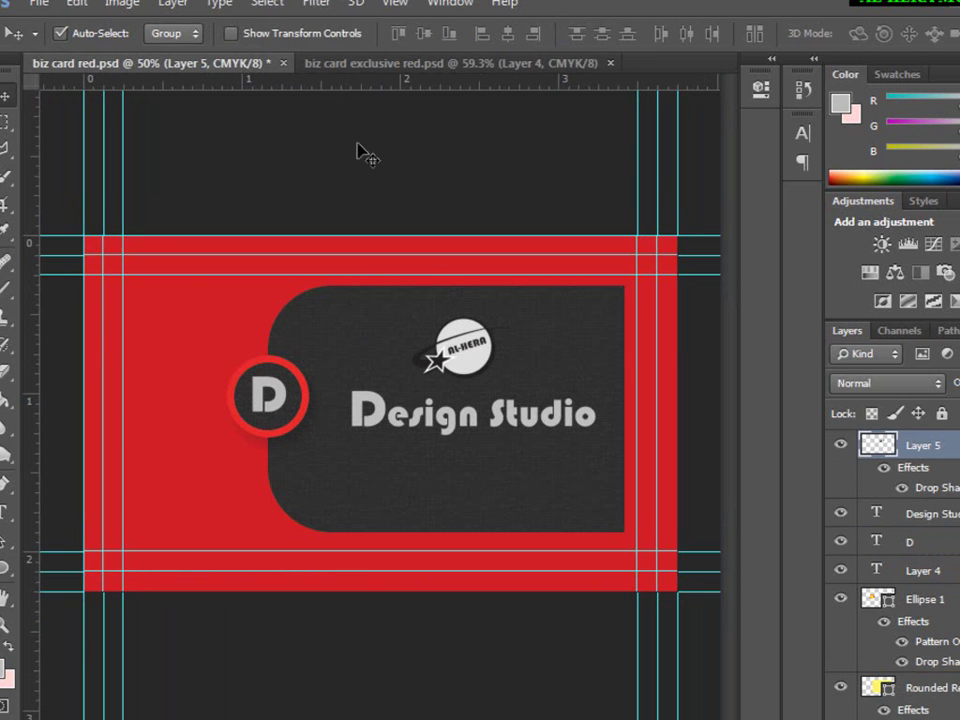